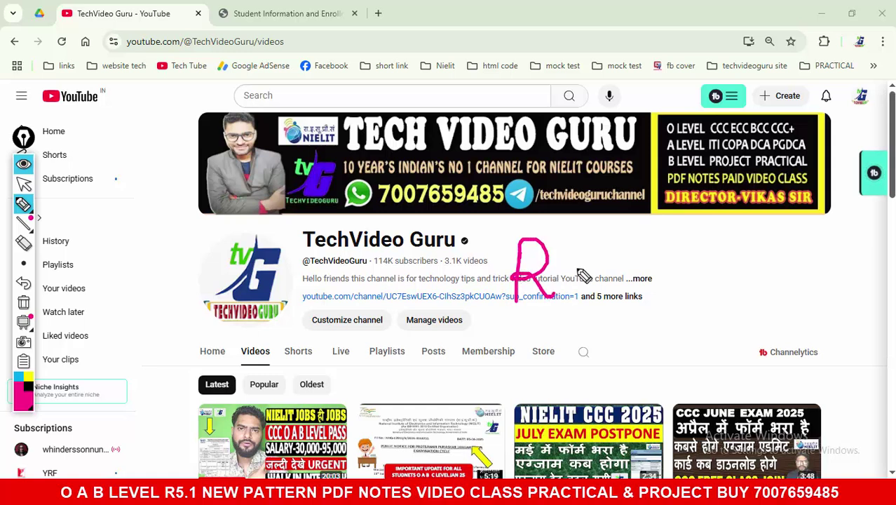
Step: Underline the Reg and Jan 26 notes with the pen, then erase all annotations
{"action": "left_click_drag", "start_coordinate": [434, 337], "coordinate": [733, 304]}
{"action": "left_click_drag", "start_coordinate": [679, 267], "coordinate": [805, 227]}
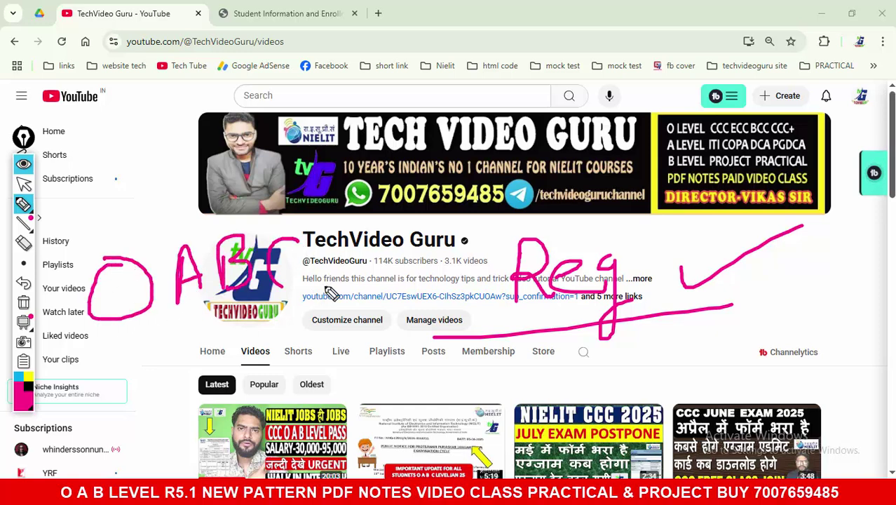
{"action": "left_click_drag", "start_coordinate": [116, 348], "coordinate": [382, 309]}
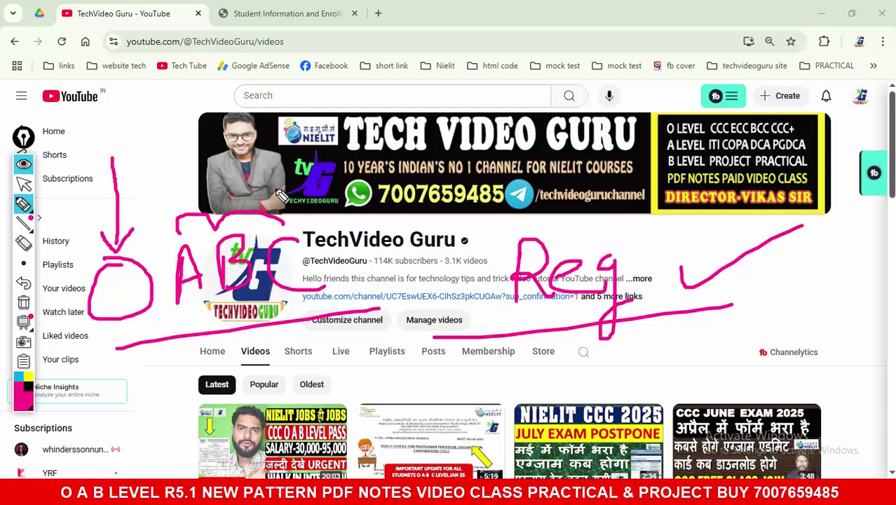
{"action": "left_click", "coordinate": [25, 302]}
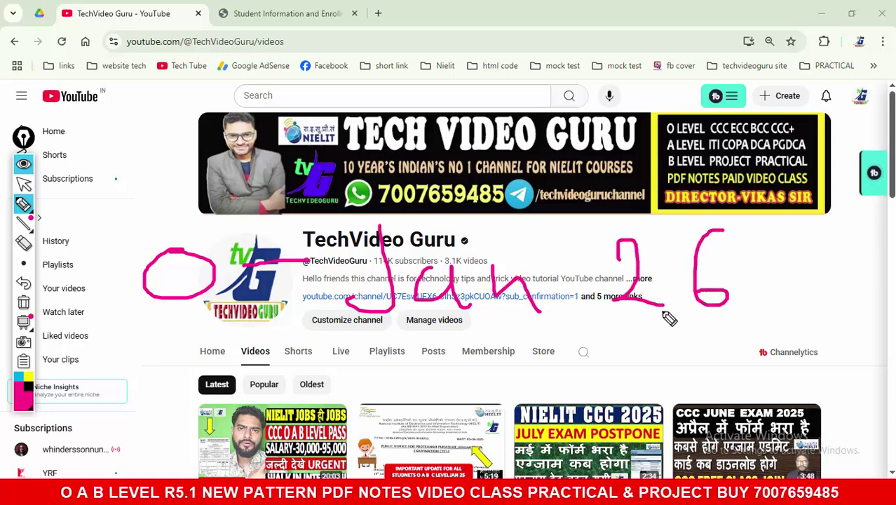
{"action": "left_click_drag", "start_coordinate": [113, 340], "coordinate": [751, 335]}
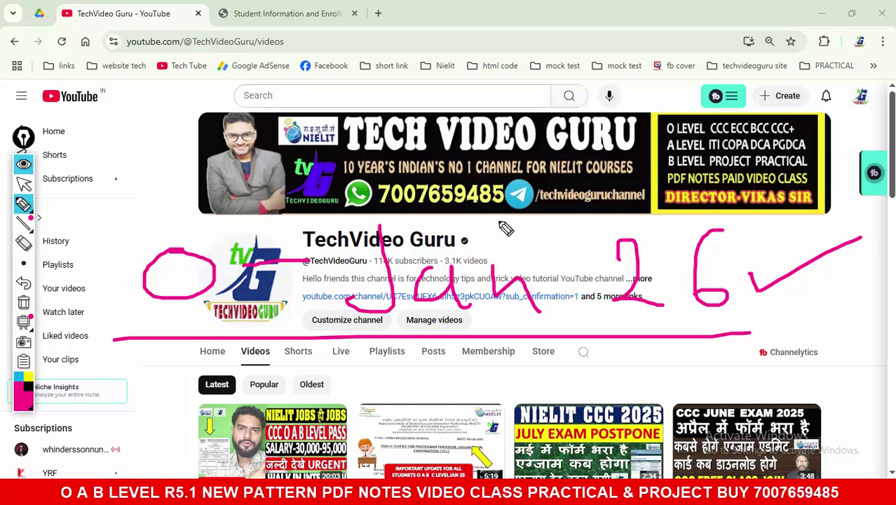
{"action": "left_click", "coordinate": [30, 303]}
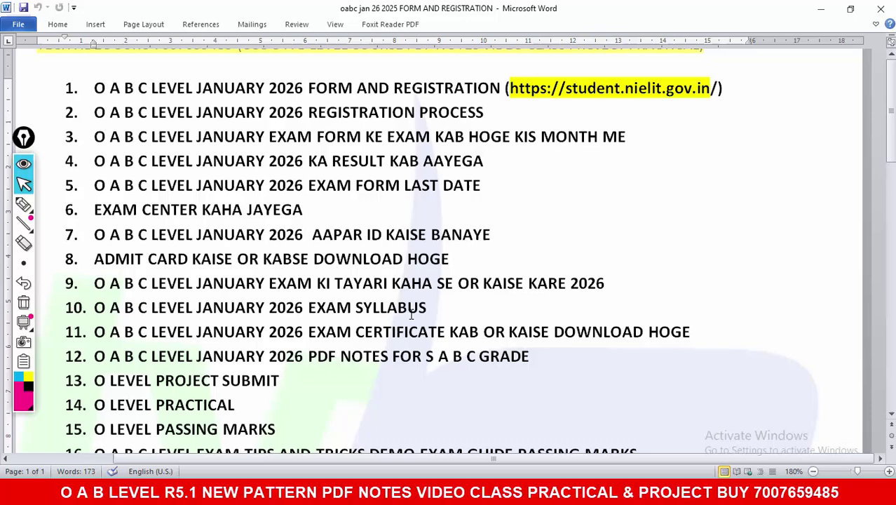
Step: Scroll the Word topic list and mark the document's right margin with a stroke
{"action": "scroll", "coordinate": [412, 314], "scroll_direction": "down", "scroll_amount": 2}
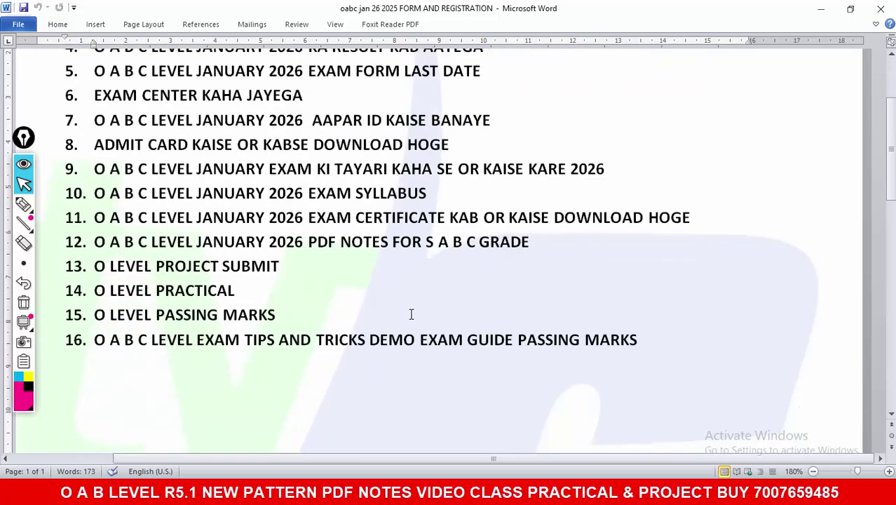
{"action": "scroll", "coordinate": [412, 314], "scroll_direction": "up", "scroll_amount": 2}
{"action": "mouse_move", "coordinate": [24, 204]}
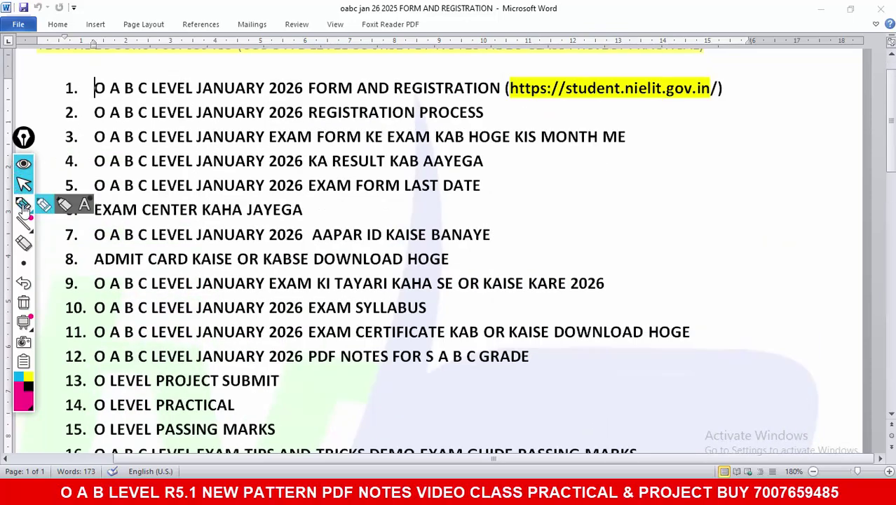
{"action": "left_click_drag", "start_coordinate": [746, 90], "coordinate": [714, 397]}
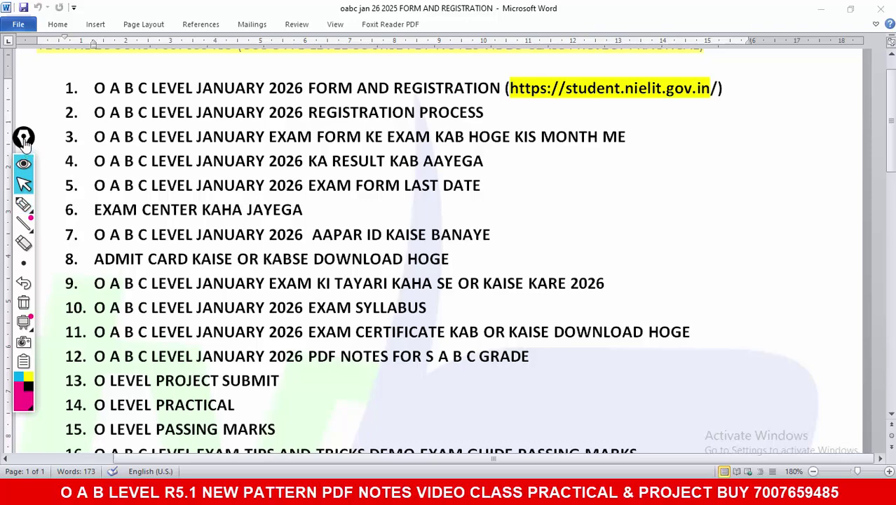
{"action": "left_click_drag", "start_coordinate": [23, 141], "coordinate": [22, 134]}
Step: Switch to the NIELIT tab, zoom to 175%, and highlight the O Level registration deadline
{"action": "key", "text": "alt+Tab"}
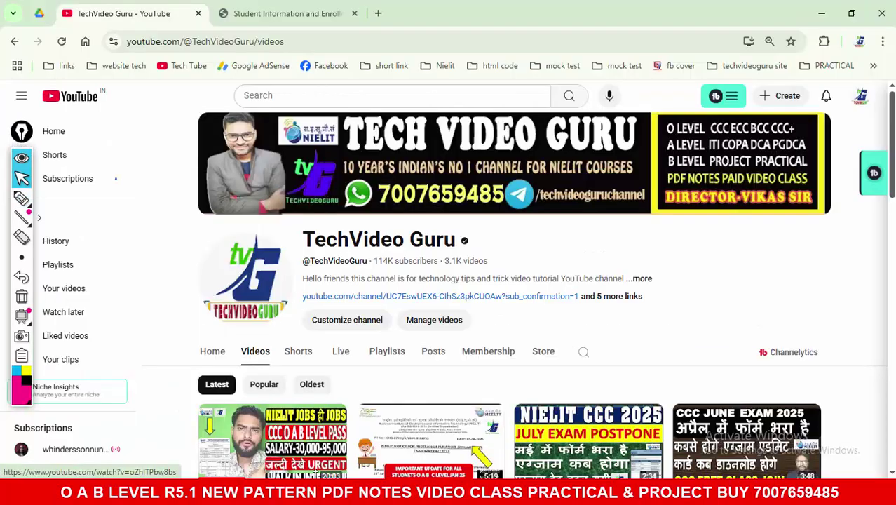
{"action": "key", "text": "ctrl+Tab"}
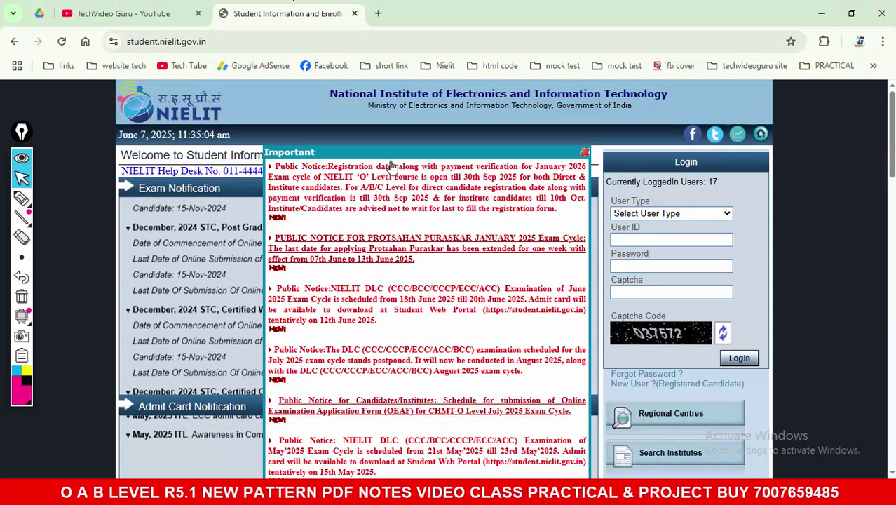
{"action": "key", "text": "ctrl+plus"}
{"action": "key", "text": "ctrl+plus"}
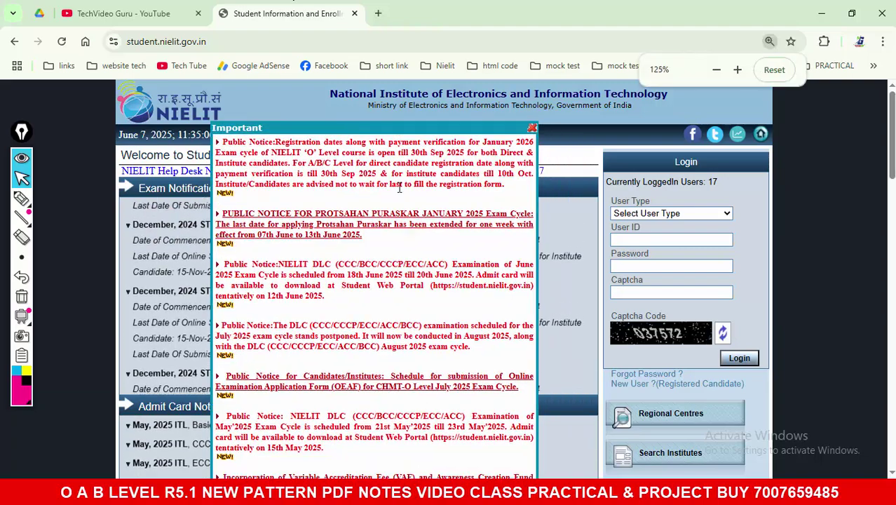
{"action": "key", "text": "ctrl+plus"}
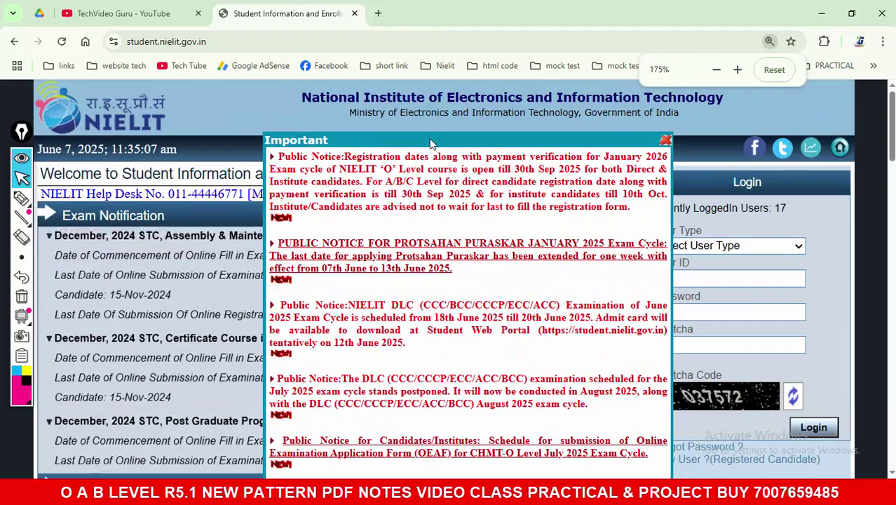
{"action": "key", "text": "ctrl+plus"}
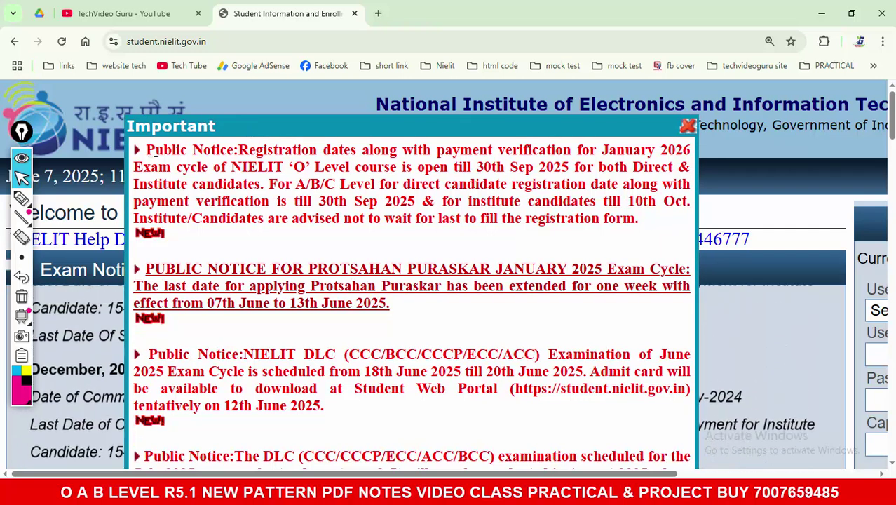
{"action": "left_click_drag", "start_coordinate": [145, 150], "coordinate": [431, 161]}
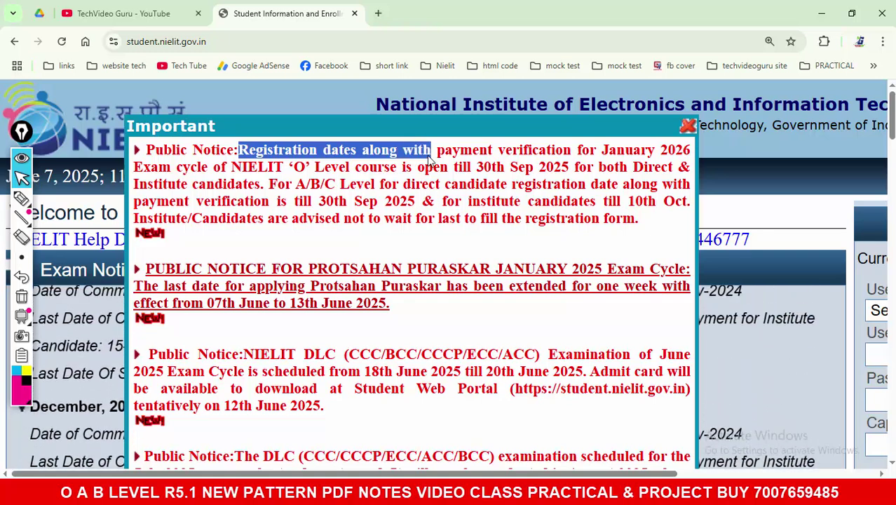
{"action": "left_click_drag", "start_coordinate": [294, 167], "coordinate": [545, 169]}
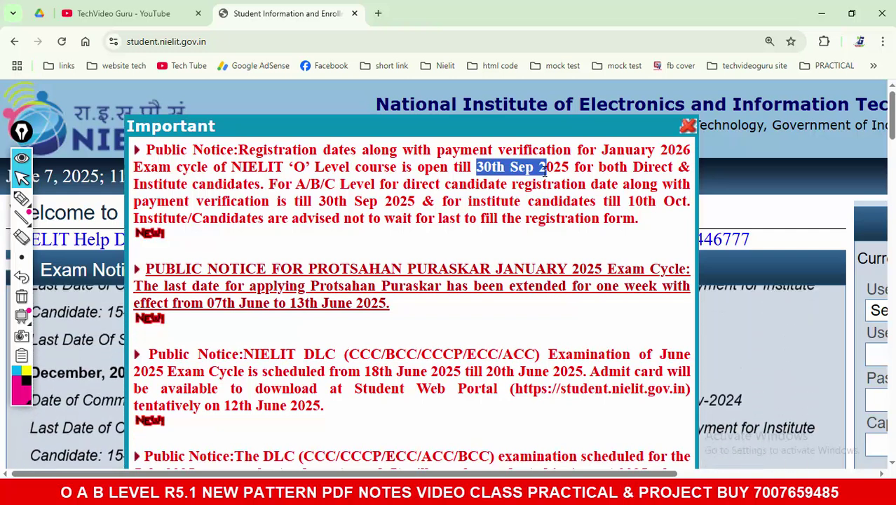
{"action": "left_click", "coordinate": [21, 199]}
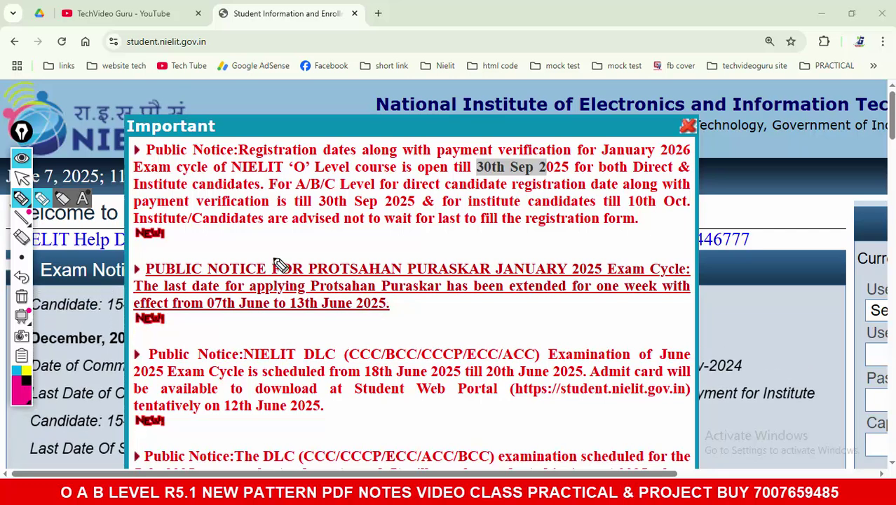
{"action": "mouse_move", "coordinate": [272, 263]}
{"action": "left_mouse_down"}
{"action": "mouse_move", "coordinate": [278, 333]}
{"action": "mouse_move", "coordinate": [290, 323]}
{"action": "left_mouse_up"}
{"action": "mouse_move", "coordinate": [366, 294]}
{"action": "left_mouse_down"}
{"action": "mouse_move", "coordinate": [384, 300]}
{"action": "mouse_move", "coordinate": [355, 298]}
{"action": "left_mouse_up"}
{"action": "mouse_move", "coordinate": [470, 260]}
{"action": "left_mouse_down"}
{"action": "mouse_move", "coordinate": [468, 309]}
{"action": "mouse_move", "coordinate": [441, 314]}
{"action": "left_mouse_up"}
{"action": "mouse_move", "coordinate": [520, 289]}
{"action": "left_mouse_down"}
{"action": "mouse_move", "coordinate": [530, 274]}
{"action": "mouse_move", "coordinate": [561, 317]}
{"action": "mouse_move", "coordinate": [568, 250]}
{"action": "left_mouse_up"}
{"action": "left_click_drag", "start_coordinate": [570, 277], "coordinate": [573, 308]}
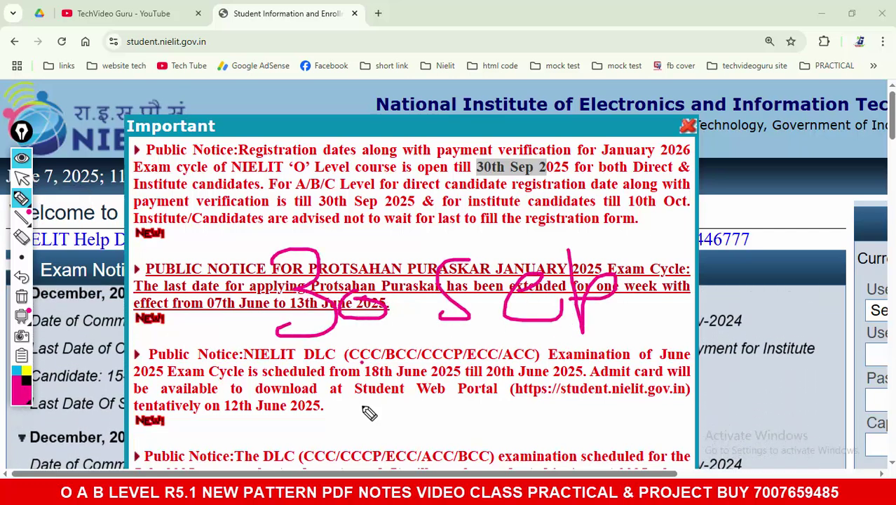
{"action": "mouse_move", "coordinate": [364, 363]}
{"action": "left_mouse_down"}
{"action": "mouse_move", "coordinate": [323, 408]}
{"action": "mouse_move", "coordinate": [426, 412]}
{"action": "left_mouse_up"}
{"action": "mouse_move", "coordinate": [471, 382]}
{"action": "left_mouse_down"}
{"action": "mouse_move", "coordinate": [471, 396]}
{"action": "mouse_move", "coordinate": [452, 414]}
{"action": "left_mouse_up"}
{"action": "mouse_move", "coordinate": [498, 394]}
{"action": "left_mouse_down"}
{"action": "mouse_move", "coordinate": [520, 416]}
{"action": "mouse_move", "coordinate": [568, 421]}
{"action": "left_mouse_up"}
{"action": "mouse_move", "coordinate": [597, 378]}
{"action": "left_mouse_down"}
{"action": "mouse_move", "coordinate": [600, 403]}
{"action": "mouse_move", "coordinate": [656, 392]}
{"action": "mouse_move", "coordinate": [684, 404]}
{"action": "left_mouse_up"}
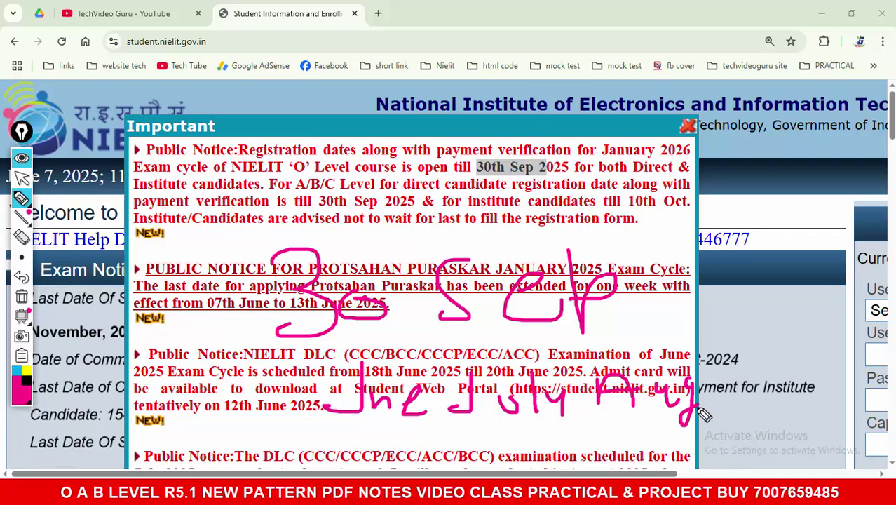
{"action": "left_click_drag", "start_coordinate": [338, 432], "coordinate": [689, 433]}
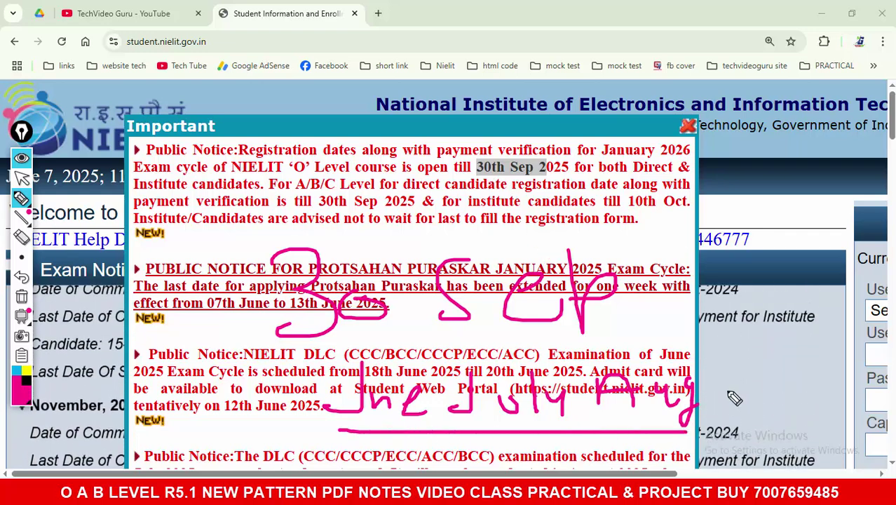
{"action": "mouse_move", "coordinate": [734, 397]}
{"action": "left_mouse_down"}
{"action": "mouse_move", "coordinate": [777, 394]}
{"action": "mouse_move", "coordinate": [797, 410]}
{"action": "left_mouse_up"}
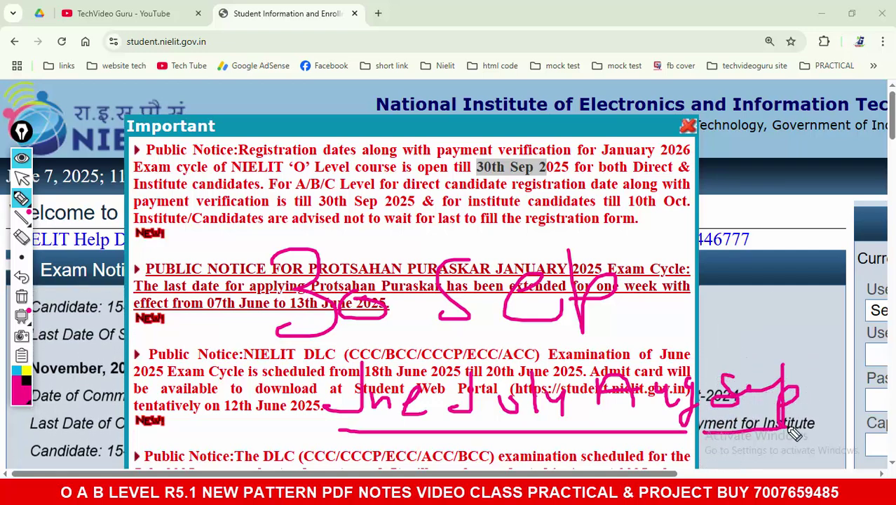
{"action": "left_click_drag", "start_coordinate": [661, 287], "coordinate": [708, 302]}
{"action": "left_click_drag", "start_coordinate": [663, 286], "coordinate": [792, 268]}
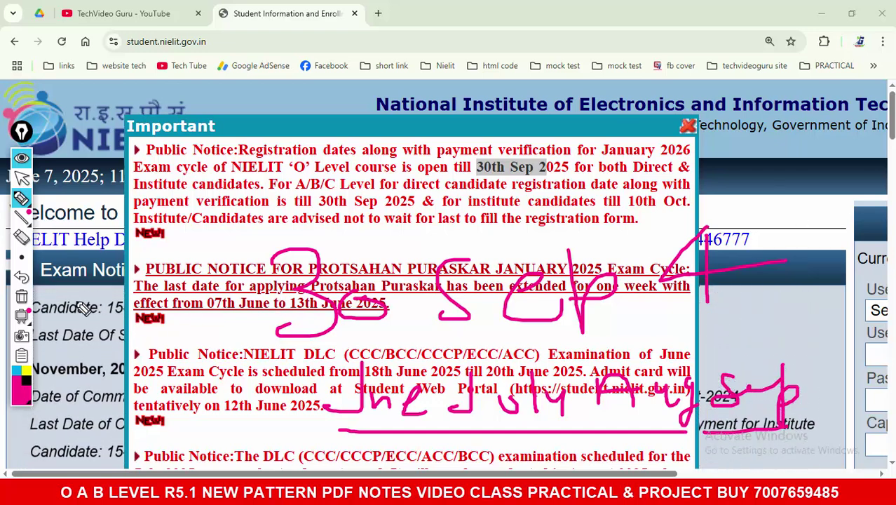
{"action": "left_click", "coordinate": [21, 298]}
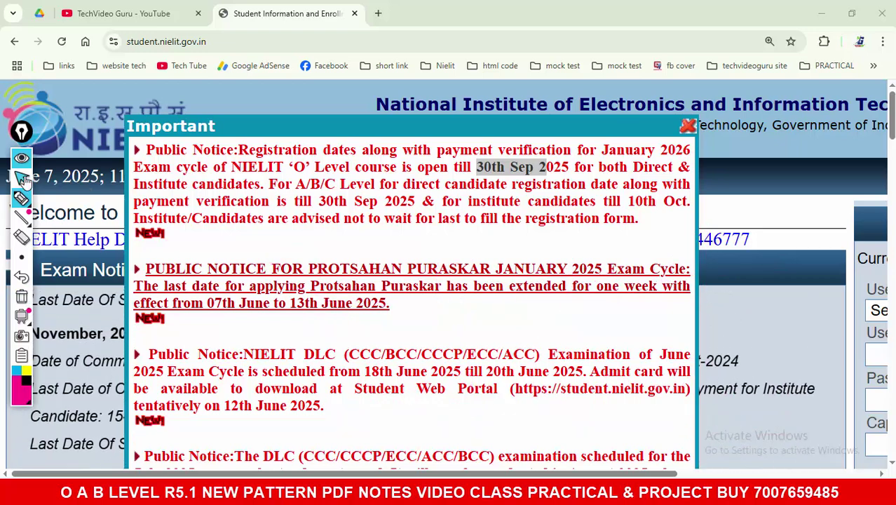
{"action": "left_click", "coordinate": [21, 177]}
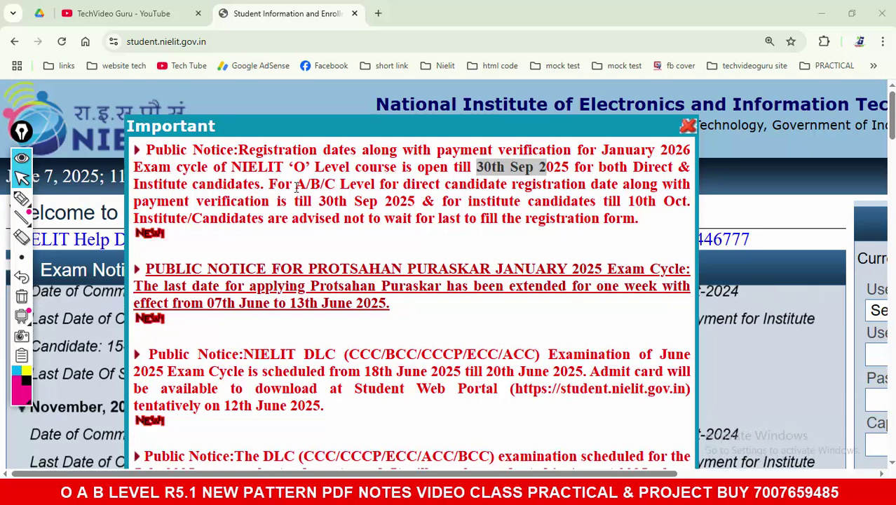
Step: Highlight the A/B/C Level notice, 30th Sep and 10th Oct deadlines, and the don't-wait advice
{"action": "left_click_drag", "start_coordinate": [295, 184], "coordinate": [659, 186]}
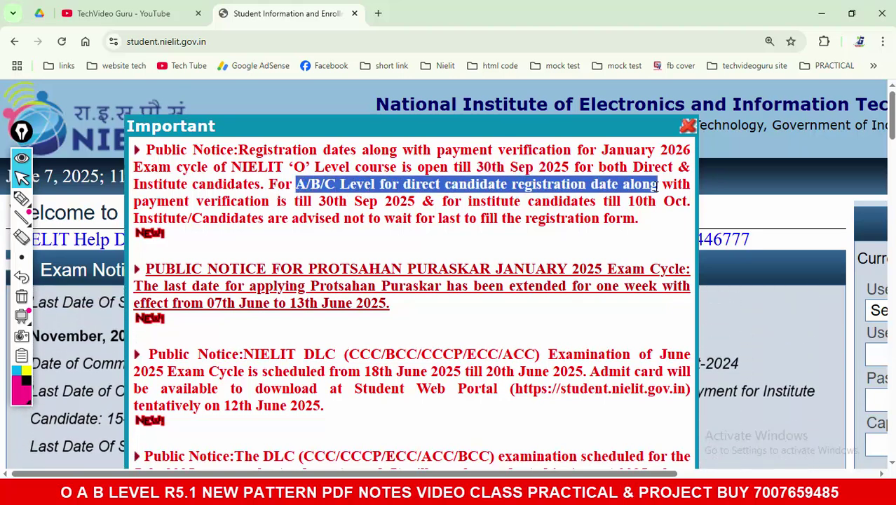
{"action": "left_click_drag", "start_coordinate": [303, 202], "coordinate": [397, 203]}
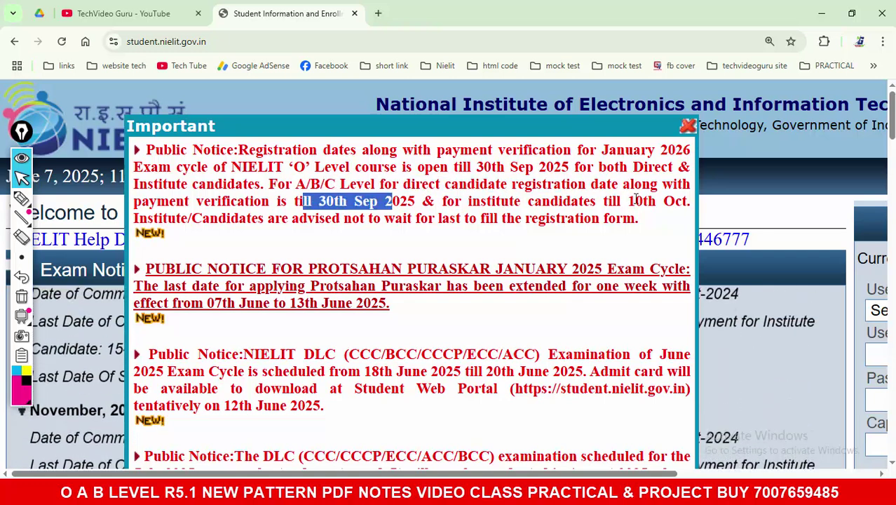
{"action": "left_click_drag", "start_coordinate": [629, 202], "coordinate": [666, 201]}
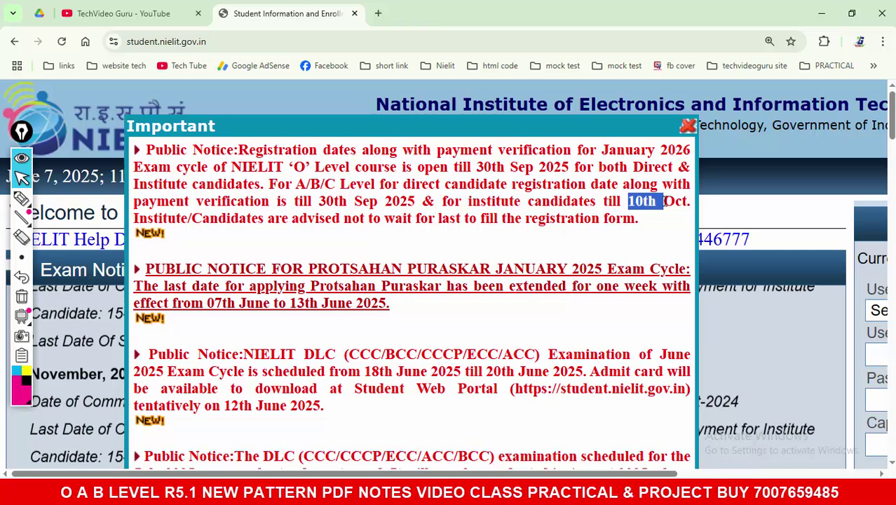
{"action": "left_click_drag", "start_coordinate": [192, 223], "coordinate": [482, 220]}
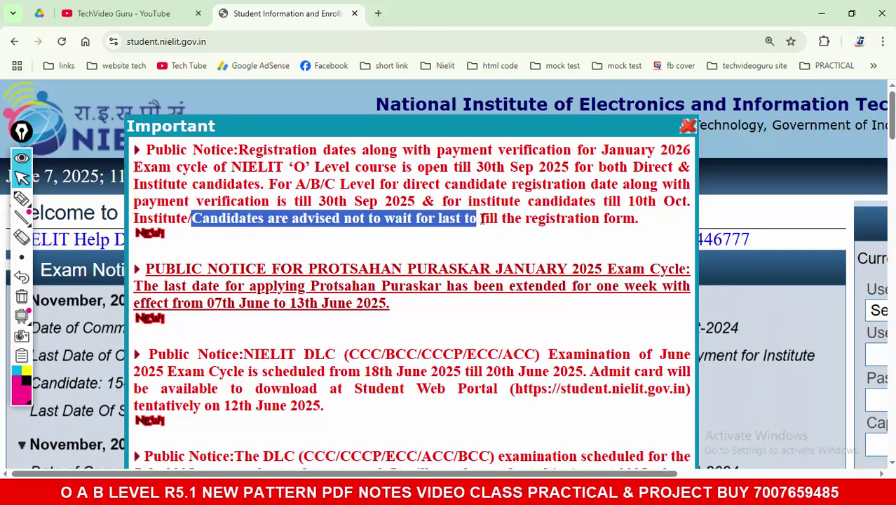
{"action": "left_click", "coordinate": [434, 251]}
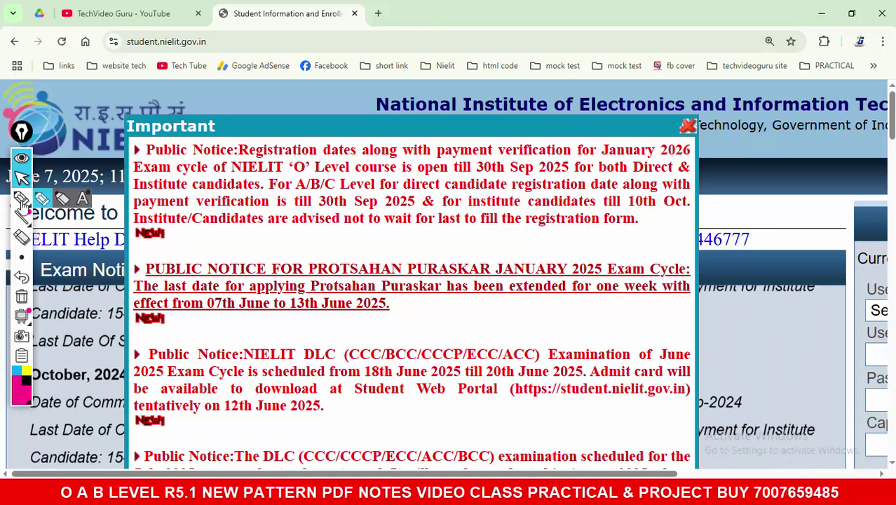
Step: Ink June, tick marks, a 30th Sep underline and a circle near 13th June on the notice
{"action": "left_click", "coordinate": [22, 198]}
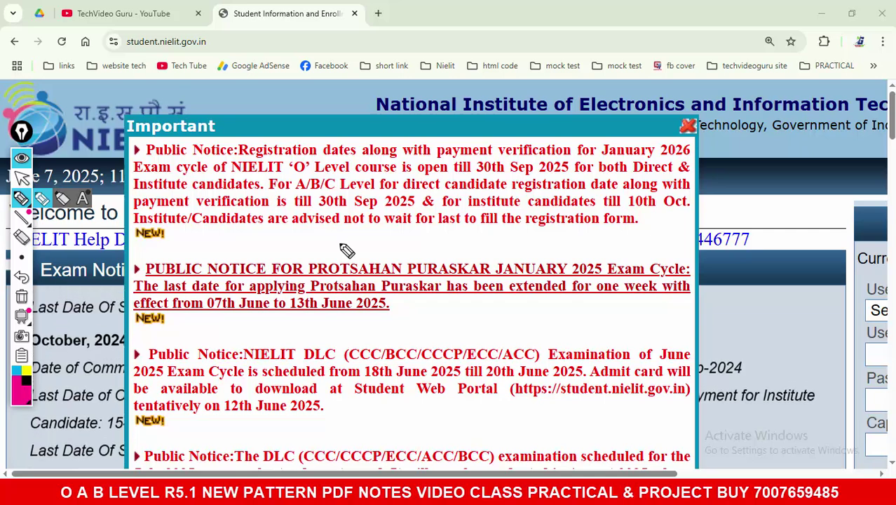
{"action": "mouse_move", "coordinate": [338, 244]}
{"action": "left_mouse_down"}
{"action": "mouse_move", "coordinate": [336, 270]}
{"action": "mouse_move", "coordinate": [433, 247]}
{"action": "left_mouse_up"}
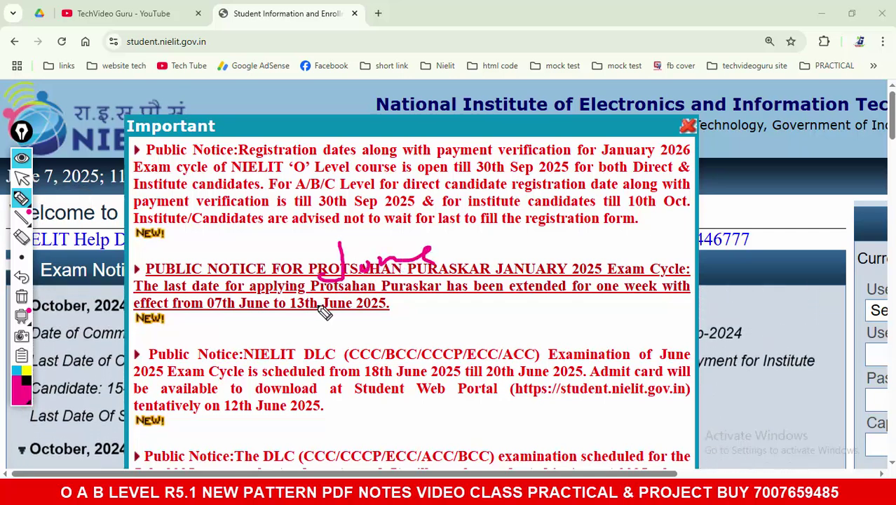
{"action": "left_click_drag", "start_coordinate": [315, 306], "coordinate": [483, 283]}
{"action": "mouse_move", "coordinate": [474, 247]}
{"action": "left_mouse_down"}
{"action": "mouse_move", "coordinate": [488, 256]}
{"action": "mouse_move", "coordinate": [550, 233]}
{"action": "left_mouse_up"}
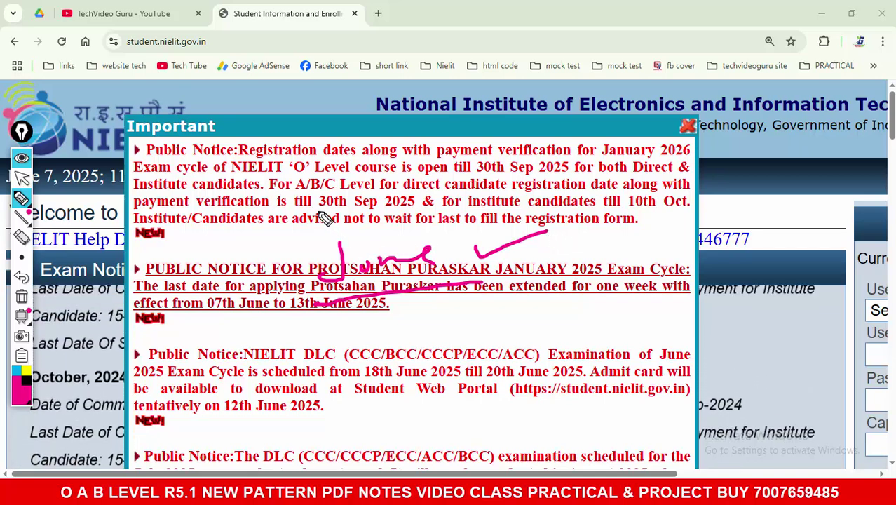
{"action": "left_click_drag", "start_coordinate": [319, 209], "coordinate": [381, 208]}
{"action": "mouse_move", "coordinate": [426, 303]}
{"action": "left_mouse_down"}
{"action": "mouse_move", "coordinate": [419, 358]}
{"action": "mouse_move", "coordinate": [430, 317]}
{"action": "mouse_move", "coordinate": [530, 293]}
{"action": "left_mouse_up"}
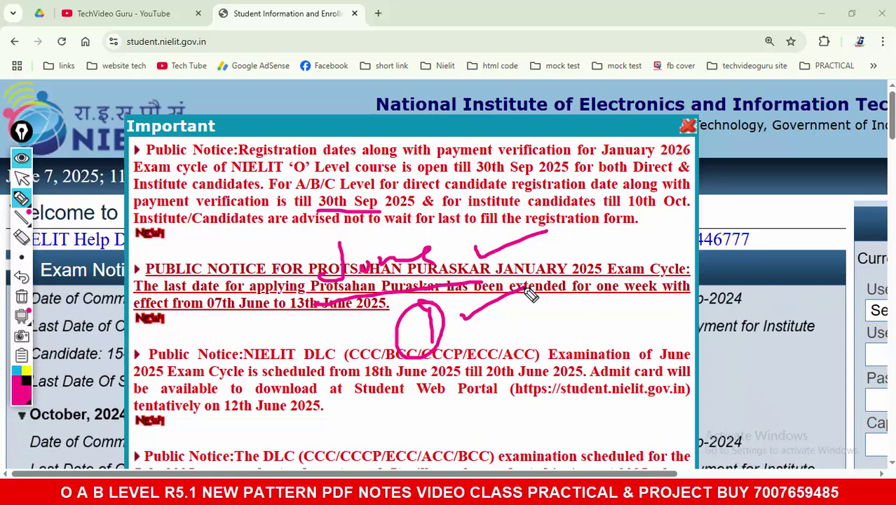
Step: Erase the ink marks, return to the arrow tool, and zoom back to 100%
{"action": "left_click", "coordinate": [23, 295]}
{"action": "left_click", "coordinate": [22, 179]}
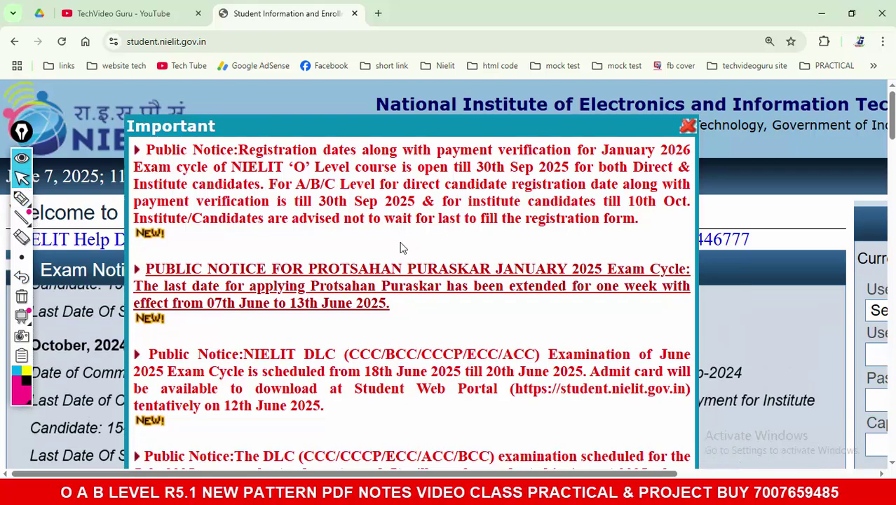
{"action": "key", "text": "ctrl+minus"}
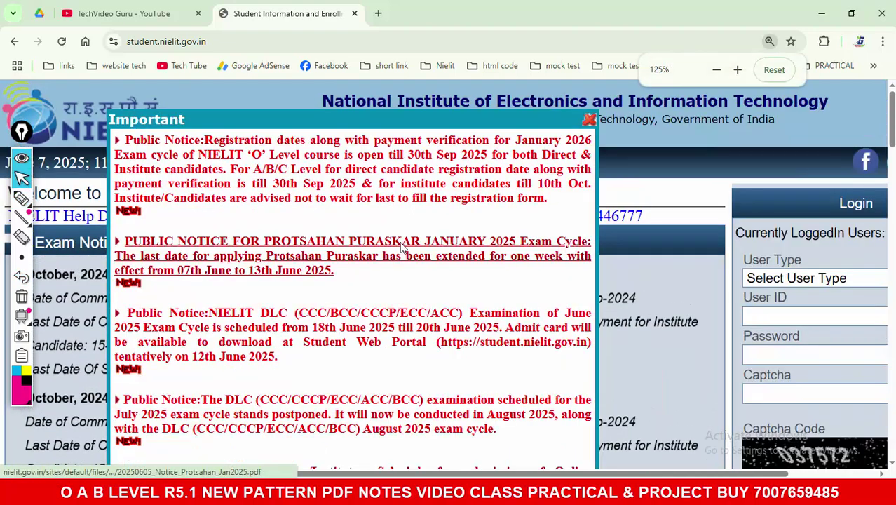
{"action": "key", "text": "ctrl+minus"}
{"action": "key", "text": "ctrl+minus"}
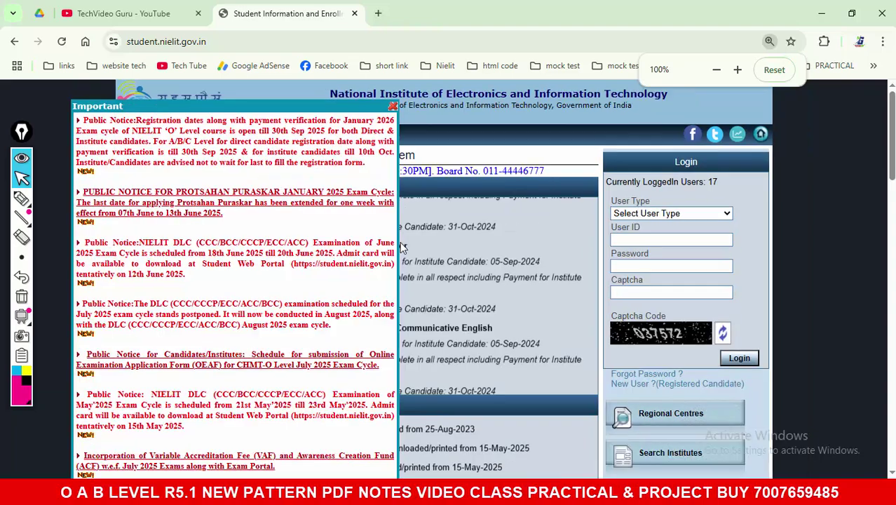
Step: Move the Important notice aside and close it
{"action": "left_click_drag", "start_coordinate": [256, 107], "coordinate": [387, 131]}
{"action": "left_click", "coordinate": [524, 126]}
{"action": "scroll", "coordinate": [523, 141], "scroll_direction": "down", "scroll_amount": 9}
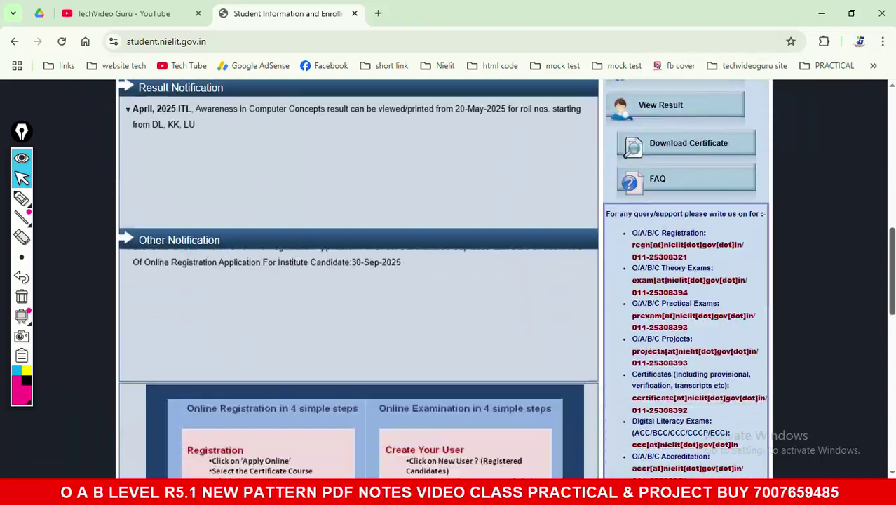
{"action": "scroll", "coordinate": [756, 330], "scroll_direction": "down", "scroll_amount": 3}
{"action": "scroll", "coordinate": [756, 330], "scroll_direction": "up", "scroll_amount": 2}
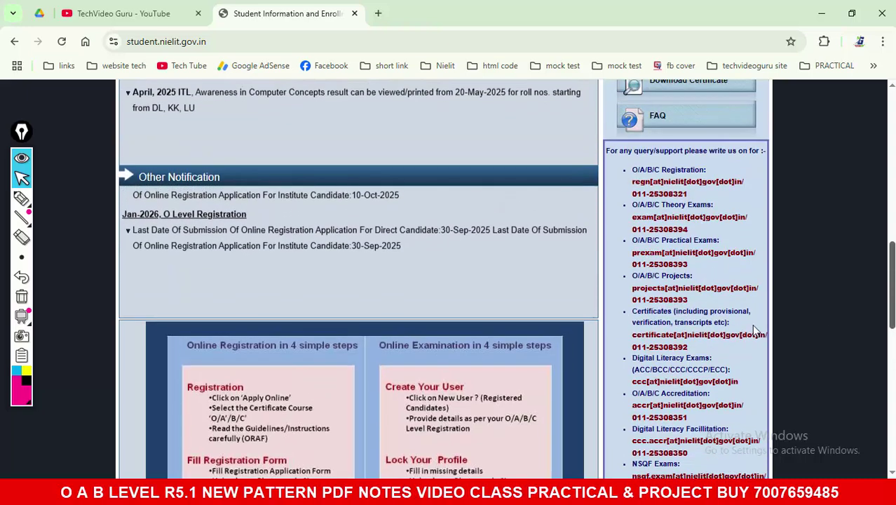
Step: Select the 30-Sep-2025 and 10-Oct-2025 deadlines and the Jan-2026 O Level Registration notice
{"action": "left_click_drag", "start_coordinate": [209, 241], "coordinate": [316, 246]}
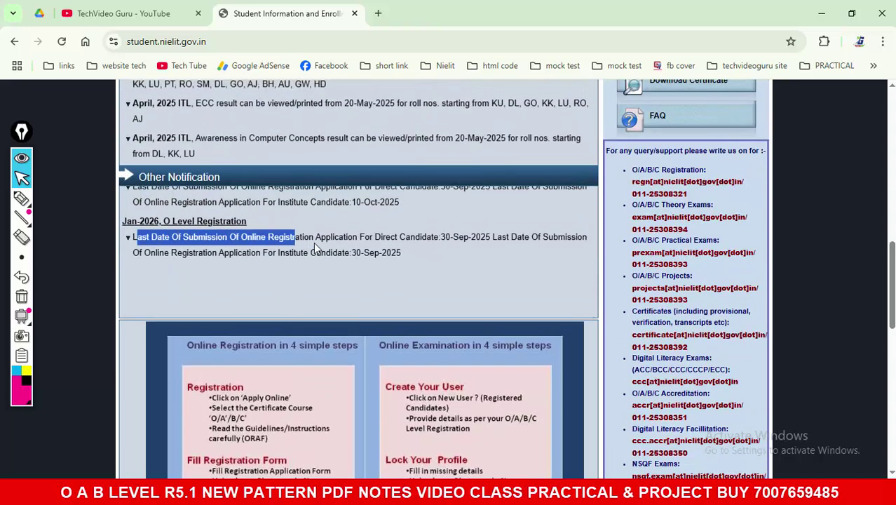
{"action": "left_click_drag", "start_coordinate": [495, 250], "coordinate": [451, 251]}
{"action": "left_click_drag", "start_coordinate": [374, 251], "coordinate": [404, 252]}
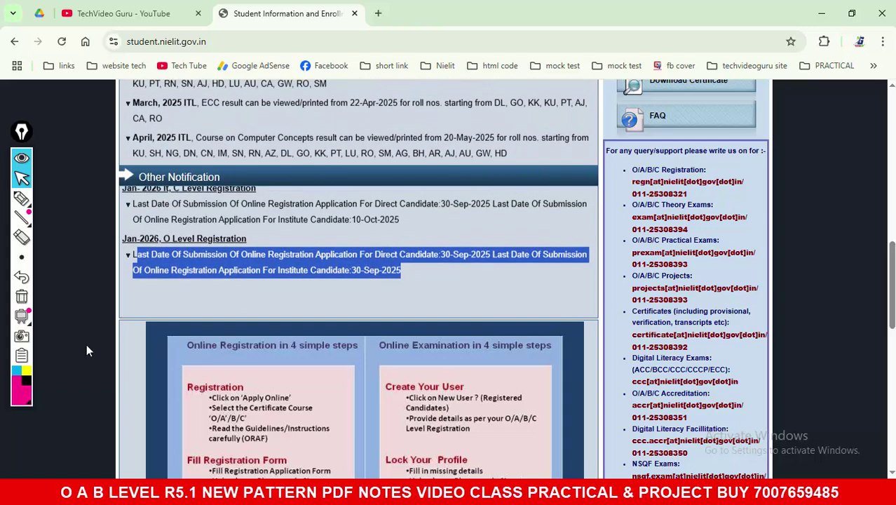
{"action": "left_click_drag", "start_coordinate": [354, 228], "coordinate": [402, 228]}
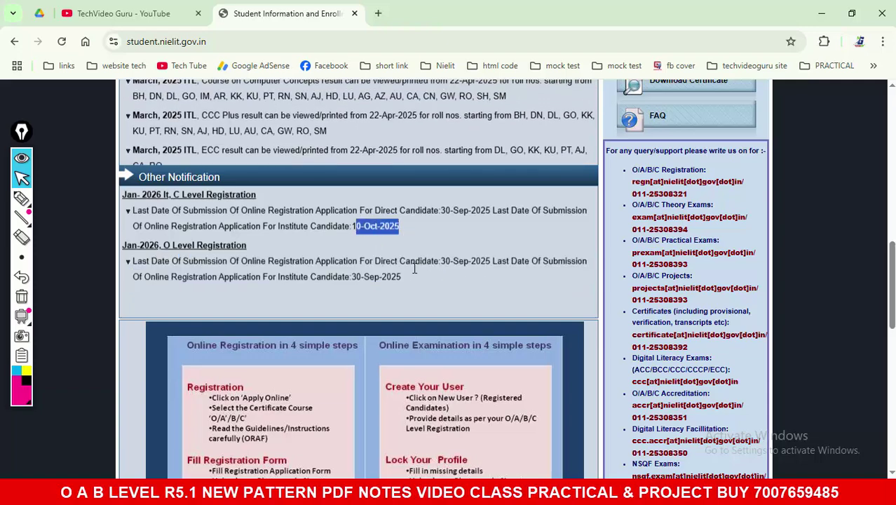
{"action": "left_click", "coordinate": [354, 277]}
{"action": "left_click_drag", "start_coordinate": [141, 260], "coordinate": [400, 296]}
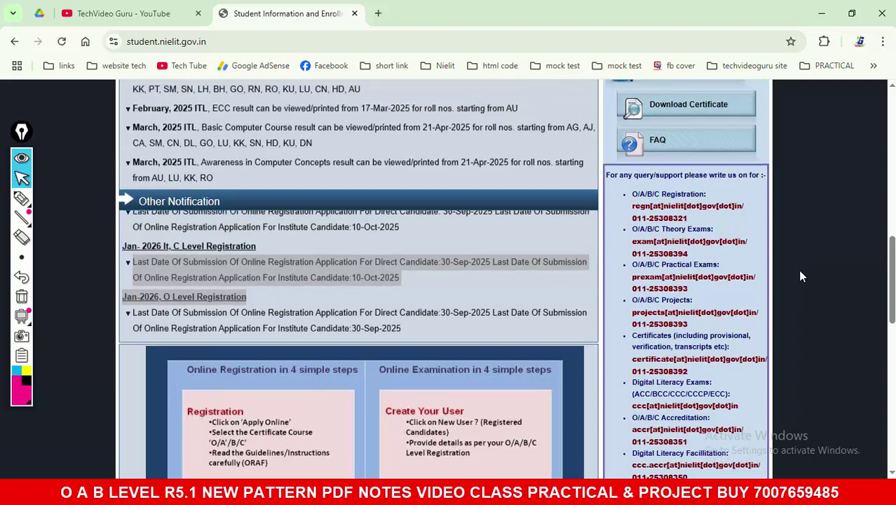
{"action": "scroll", "coordinate": [797, 270], "scroll_direction": "up", "scroll_amount": 10}
Step: Select the first Word topic's title and portal address, then the portal's web address in Chrome
{"action": "key", "text": "alt+Tab"}
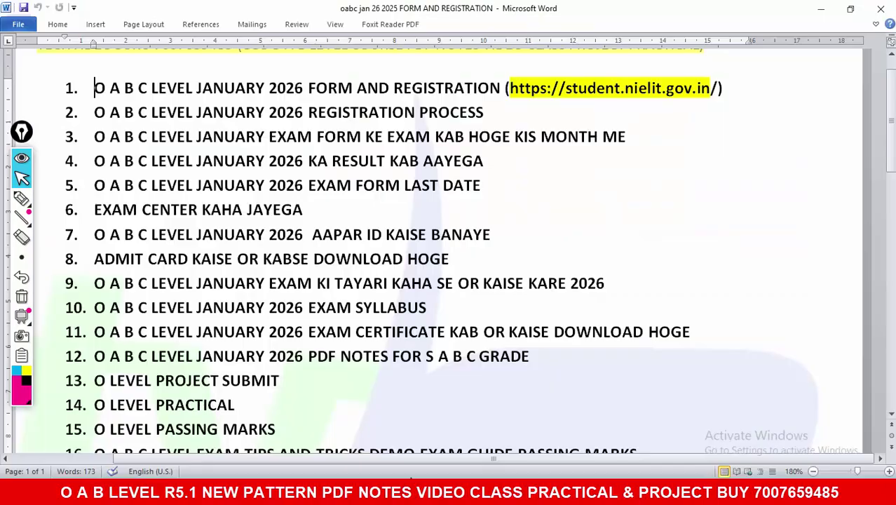
{"action": "left_click_drag", "start_coordinate": [129, 94], "coordinate": [458, 98]}
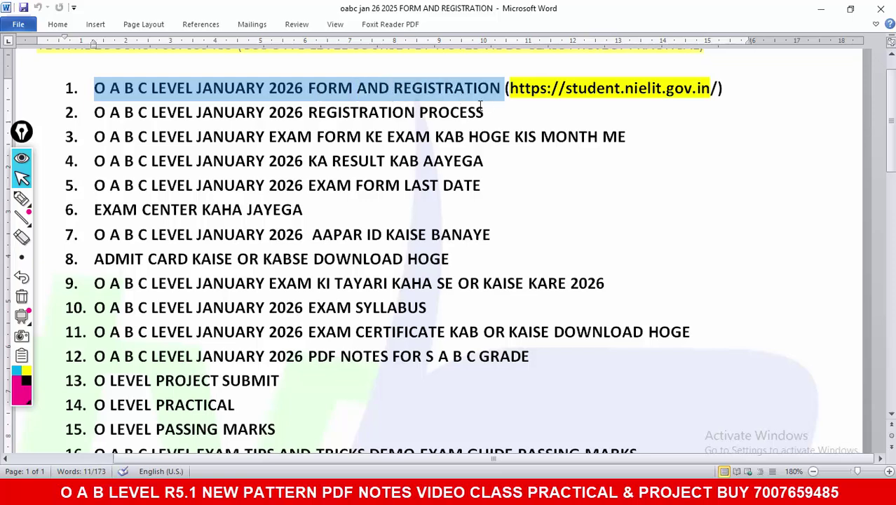
{"action": "left_click", "coordinate": [626, 136]}
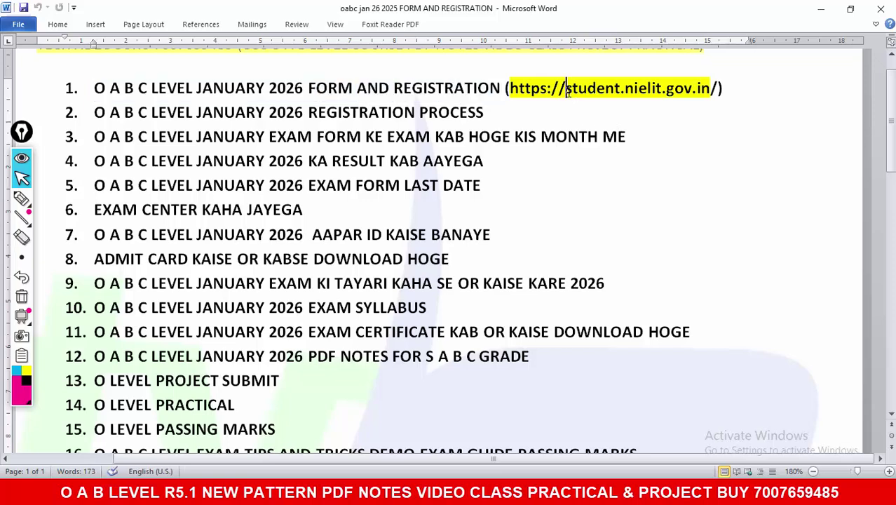
{"action": "left_click_drag", "start_coordinate": [567, 91], "coordinate": [650, 92]}
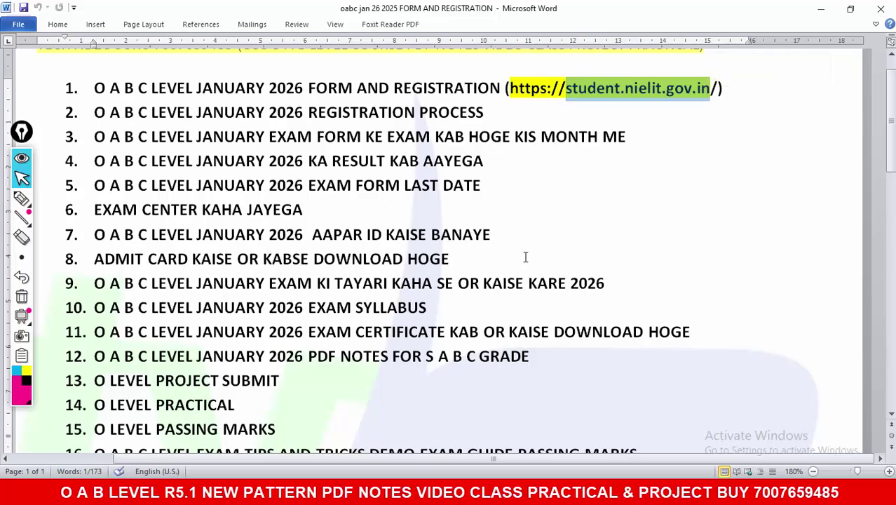
{"action": "key", "text": "alt+Tab"}
{"action": "left_click", "coordinate": [202, 41]}
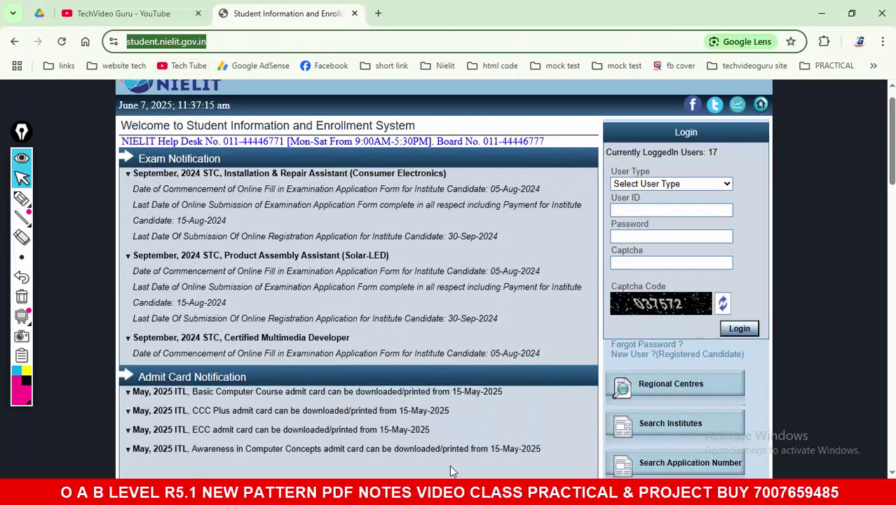
Step: Select the second topic, REGISTRATION PROCESS, in Word and return to the NIELIT portal
{"action": "key", "text": "alt+Tab"}
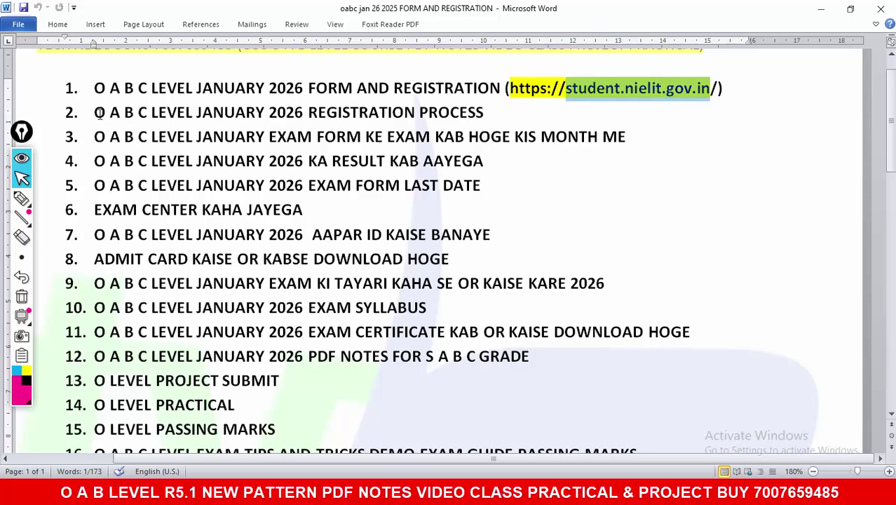
{"action": "left_click_drag", "start_coordinate": [99, 115], "coordinate": [445, 123]}
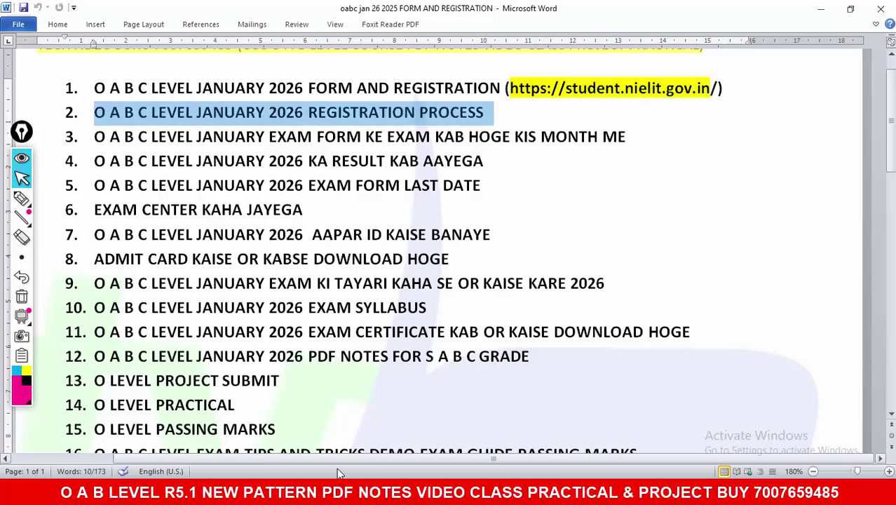
{"action": "key", "text": "alt+Tab"}
{"action": "scroll", "coordinate": [358, 281], "scroll_direction": "down", "scroll_amount": 4}
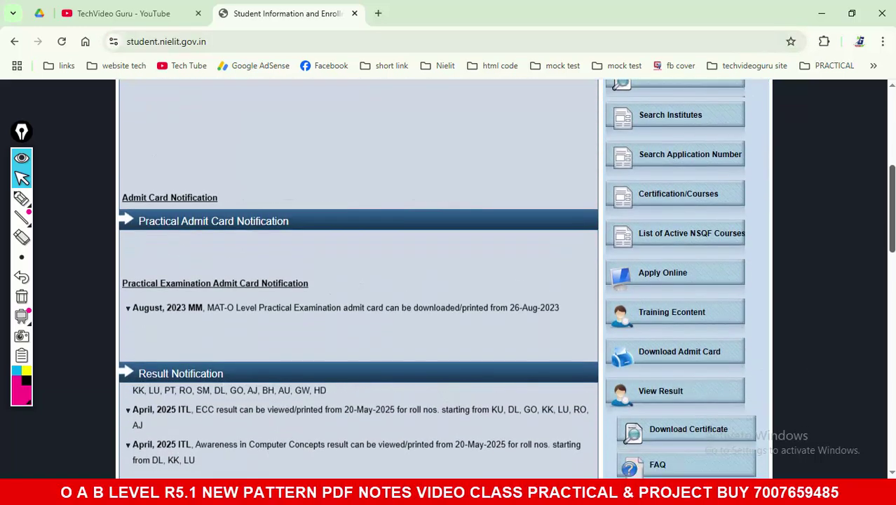
Step: Circle Apply Online with the marker, erase the ring, then open the Apply Online course list
{"action": "scroll", "coordinate": [659, 252], "scroll_direction": "down", "scroll_amount": 1}
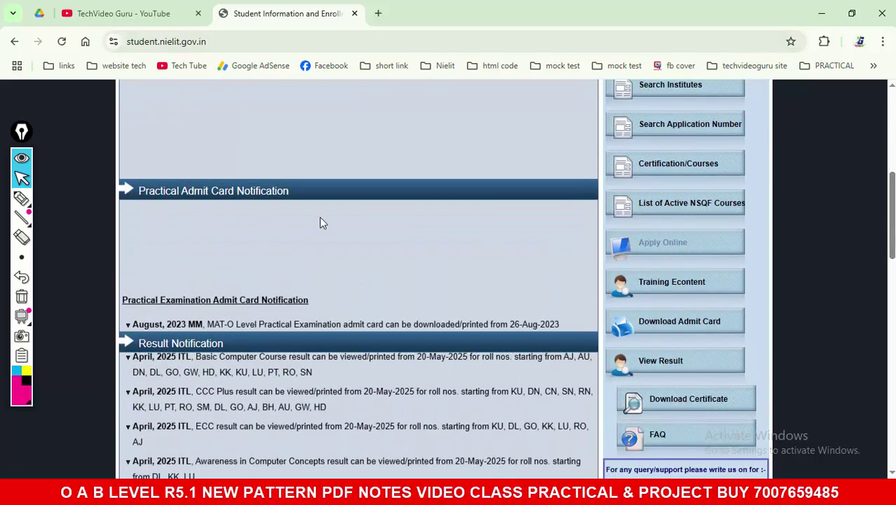
{"action": "left_click", "coordinate": [21, 198]}
{"action": "left_click_drag", "start_coordinate": [732, 220], "coordinate": [561, 244]}
{"action": "left_click_drag", "start_coordinate": [552, 274], "coordinate": [732, 235]}
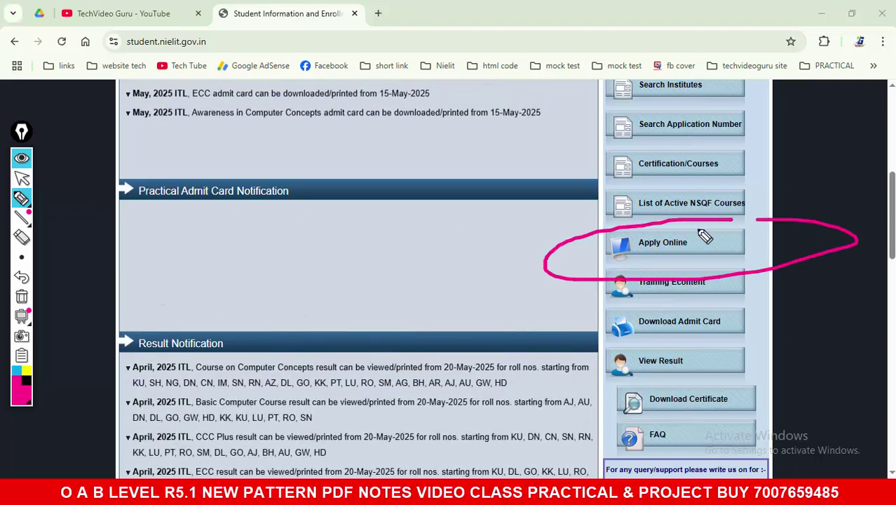
{"action": "left_click", "coordinate": [22, 180]}
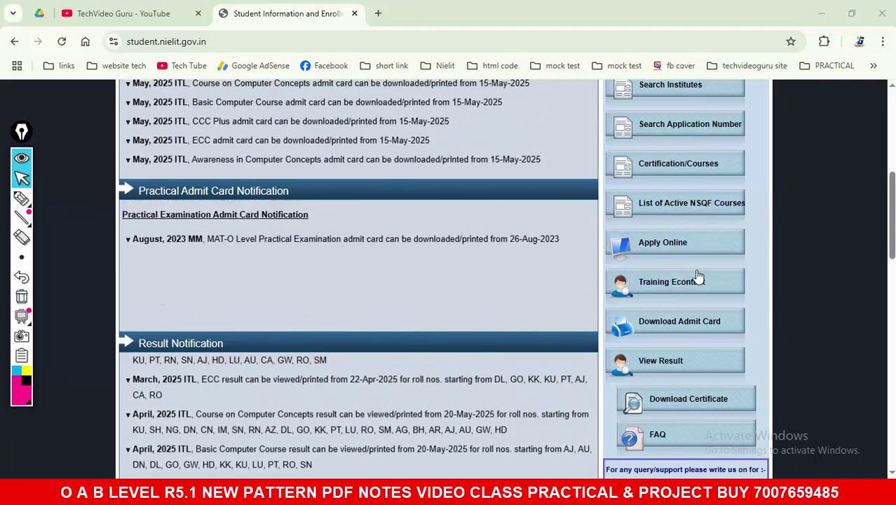
{"action": "left_click", "coordinate": [645, 257]}
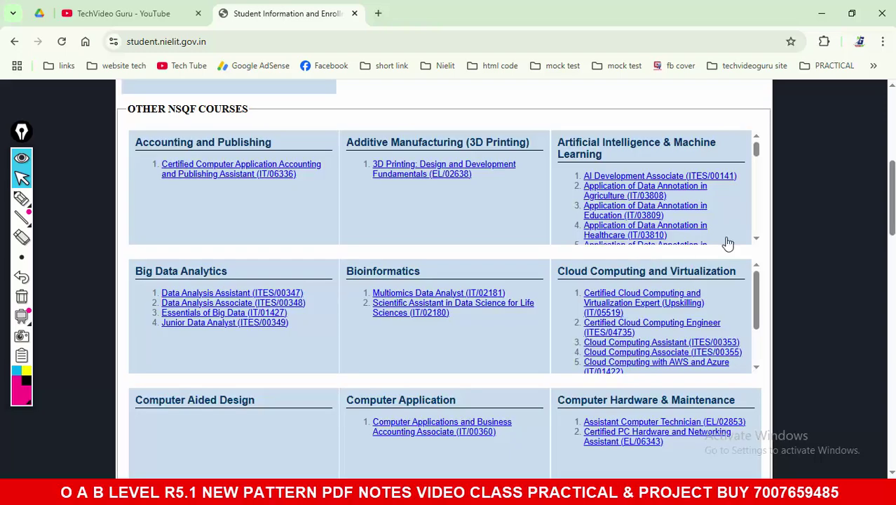
{"action": "scroll", "coordinate": [726, 240], "scroll_direction": "up", "scroll_amount": 5}
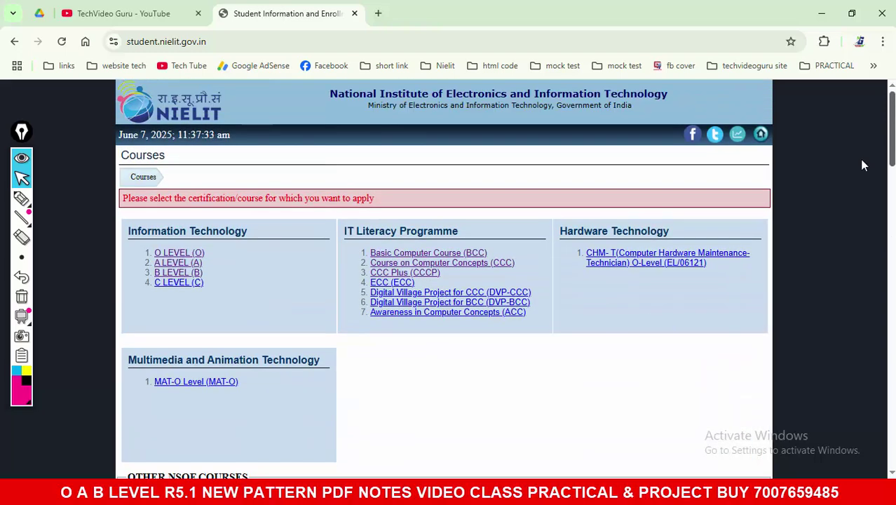
Step: Annotate the course list with a note, Information Technology circle, brace and tick, then clear it
{"action": "scroll", "coordinate": [590, 351], "scroll_direction": "up", "scroll_amount": 1}
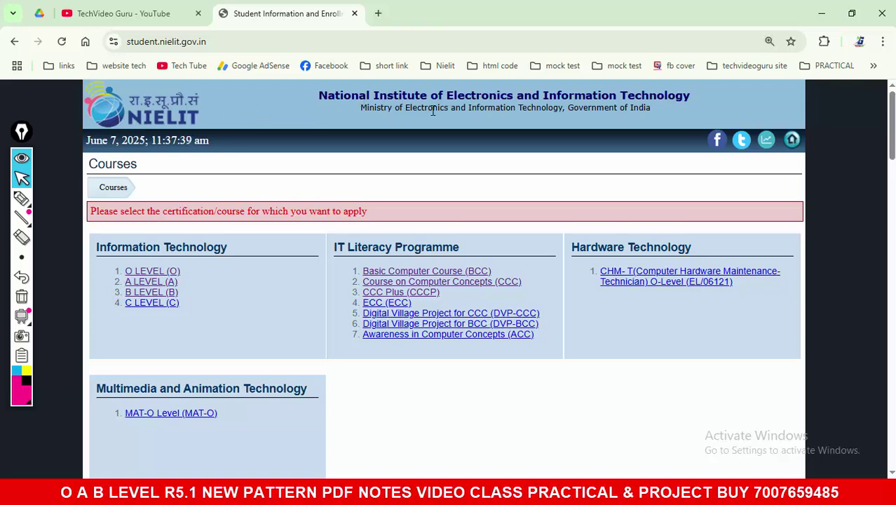
{"action": "left_click", "coordinate": [22, 199]}
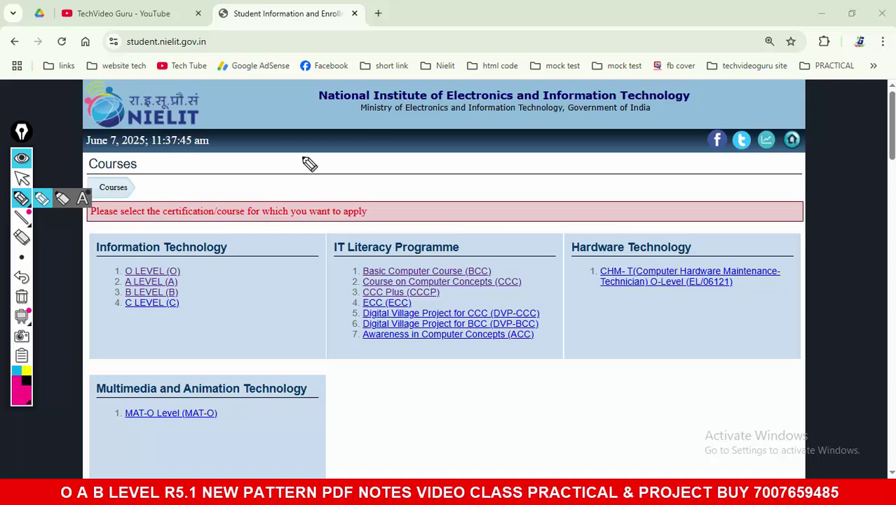
{"action": "mouse_move", "coordinate": [303, 155]}
{"action": "left_mouse_down"}
{"action": "mouse_move", "coordinate": [314, 192]}
{"action": "mouse_move", "coordinate": [389, 184]}
{"action": "mouse_move", "coordinate": [502, 192]}
{"action": "mouse_move", "coordinate": [554, 173]}
{"action": "mouse_move", "coordinate": [582, 190]}
{"action": "mouse_move", "coordinate": [634, 180]}
{"action": "mouse_move", "coordinate": [664, 199]}
{"action": "left_mouse_up"}
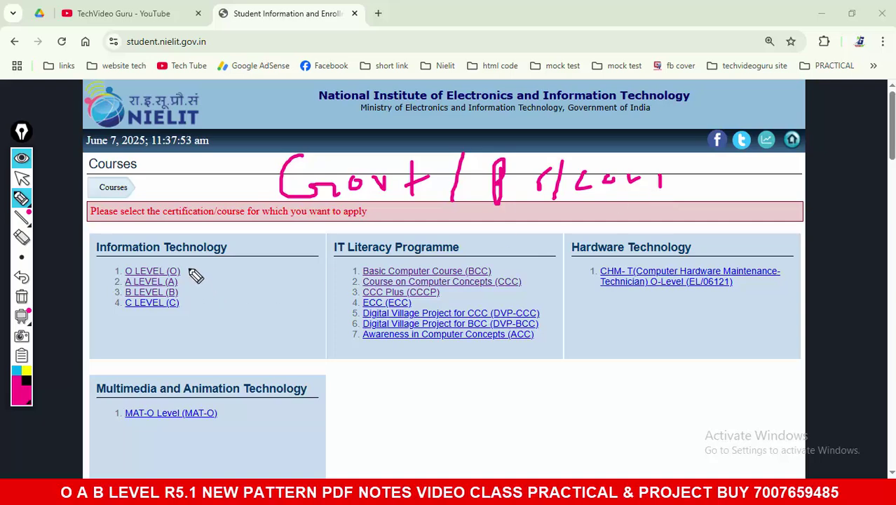
{"action": "mouse_move", "coordinate": [95, 261]}
{"action": "left_mouse_down"}
{"action": "mouse_move", "coordinate": [203, 262]}
{"action": "mouse_move", "coordinate": [158, 228]}
{"action": "mouse_move", "coordinate": [98, 261]}
{"action": "left_mouse_up"}
{"action": "mouse_move", "coordinate": [181, 268]}
{"action": "left_mouse_down"}
{"action": "mouse_move", "coordinate": [191, 284]}
{"action": "mouse_move", "coordinate": [184, 306]}
{"action": "left_mouse_up"}
{"action": "mouse_move", "coordinate": [202, 286]}
{"action": "left_mouse_down"}
{"action": "mouse_move", "coordinate": [211, 296]}
{"action": "mouse_move", "coordinate": [258, 282]}
{"action": "left_mouse_up"}
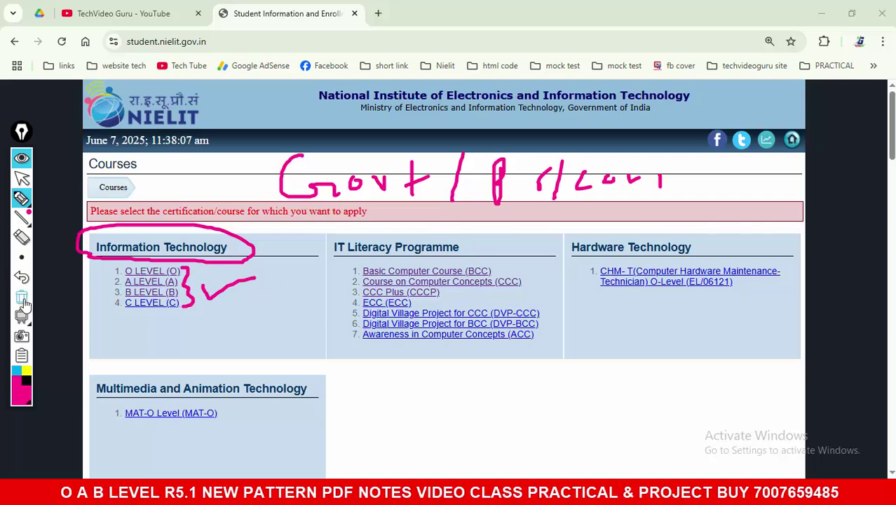
{"action": "left_click", "coordinate": [23, 303]}
{"action": "left_click", "coordinate": [28, 200]}
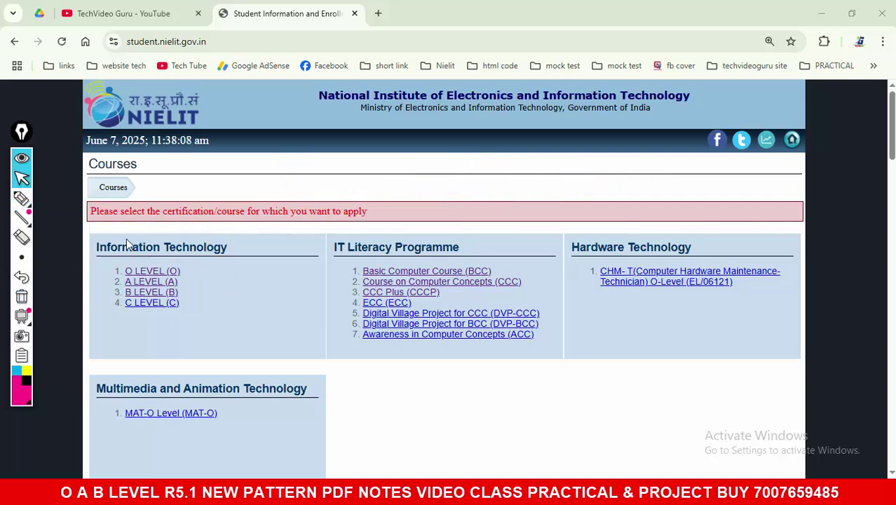
Step: Brace the O to C LEVEL courses, erase it, and open the O LEVEL application form
{"action": "left_click", "coordinate": [31, 201]}
{"action": "left_click_drag", "start_coordinate": [186, 270], "coordinate": [186, 307]}
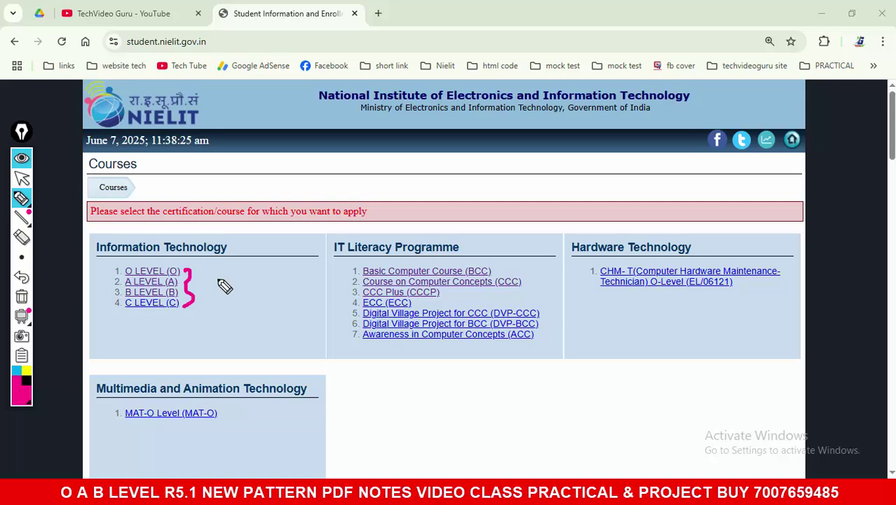
{"action": "left_click", "coordinate": [21, 296]}
{"action": "left_click", "coordinate": [21, 178]}
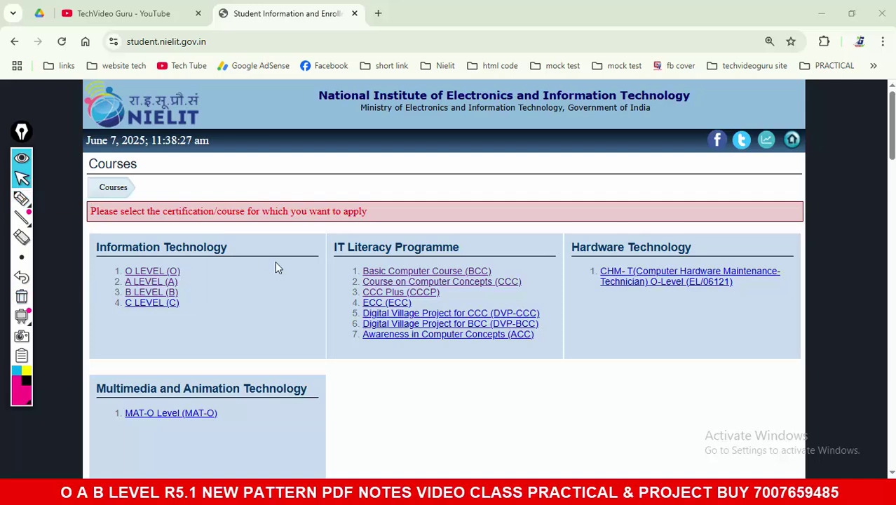
{"action": "left_click", "coordinate": [156, 272]}
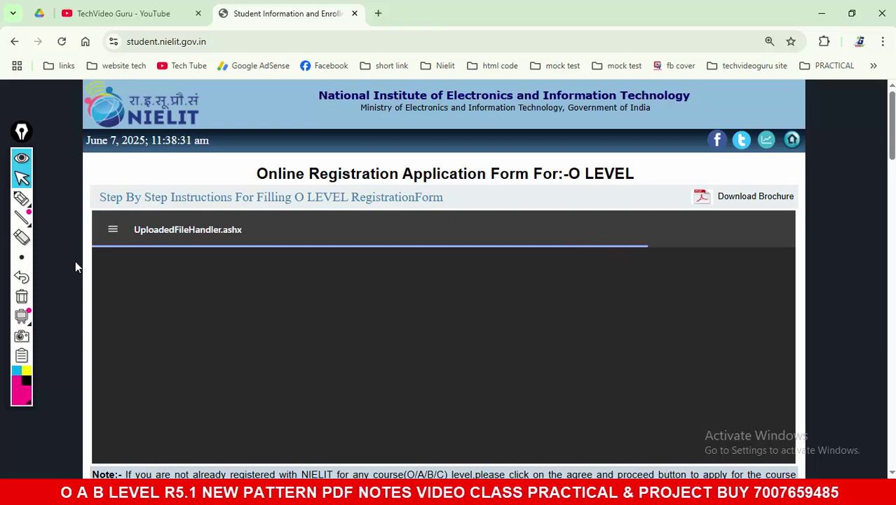
Step: Highlight the 'O' level eligibility, ITI Certificate text, and Direct Applicants O Level requirement
{"action": "scroll", "coordinate": [75, 260], "scroll_direction": "down", "scroll_amount": 1}
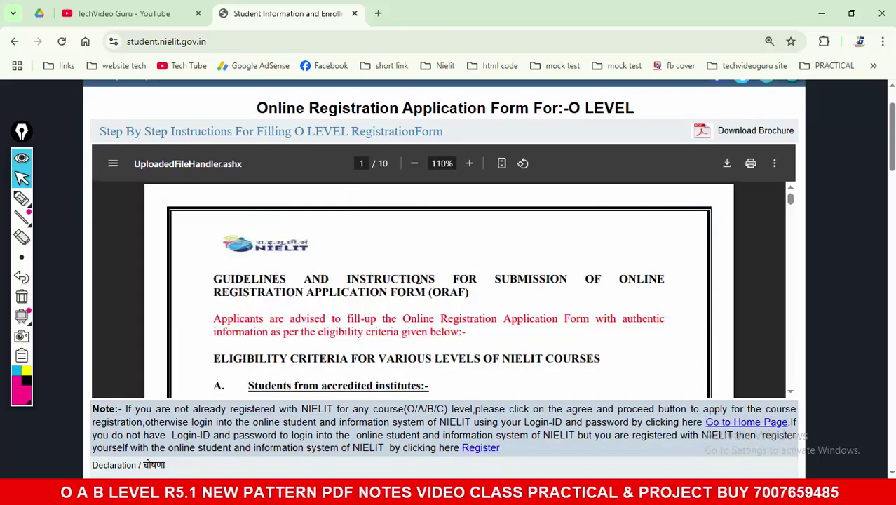
{"action": "scroll", "coordinate": [466, 284], "scroll_direction": "down", "scroll_amount": 2}
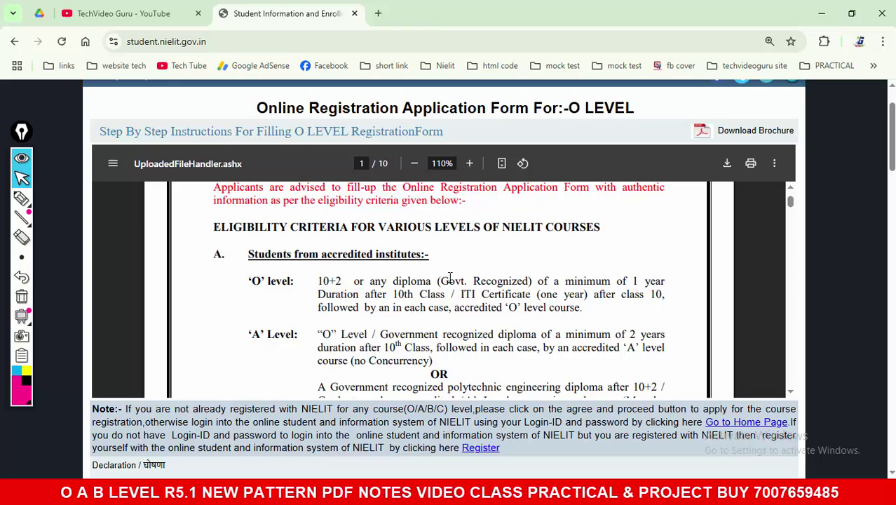
{"action": "left_click_drag", "start_coordinate": [249, 281], "coordinate": [343, 283]}
{"action": "left_click_drag", "start_coordinate": [391, 295], "coordinate": [648, 300]}
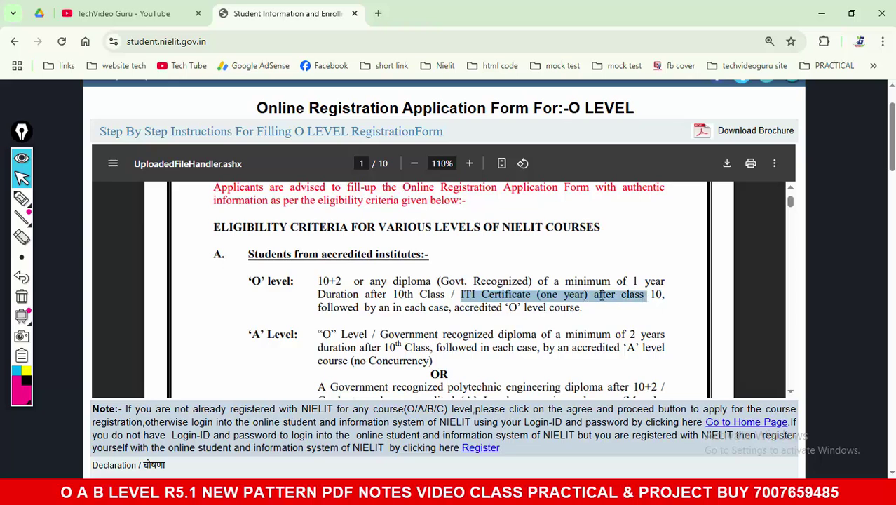
{"action": "scroll", "coordinate": [601, 295], "scroll_direction": "down", "scroll_amount": 4}
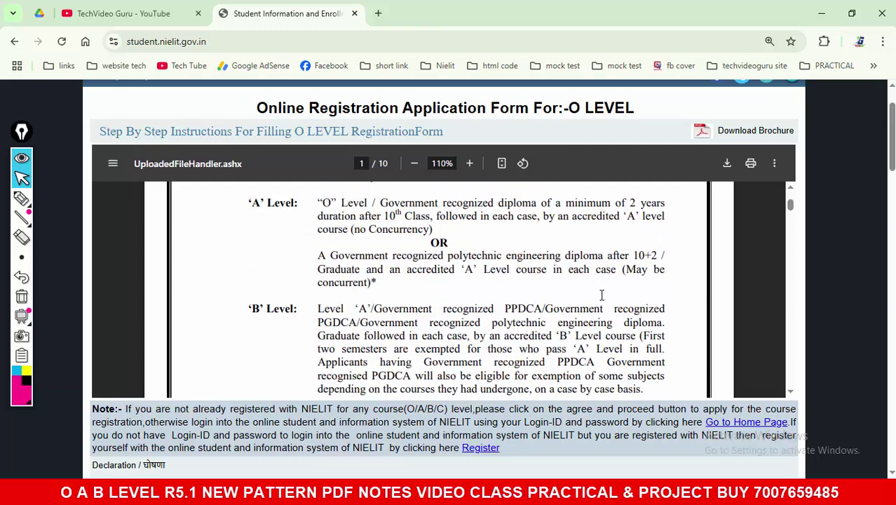
{"action": "scroll", "coordinate": [602, 295], "scroll_direction": "down", "scroll_amount": 8}
{"action": "scroll", "coordinate": [601, 295], "scroll_direction": "up", "scroll_amount": 3}
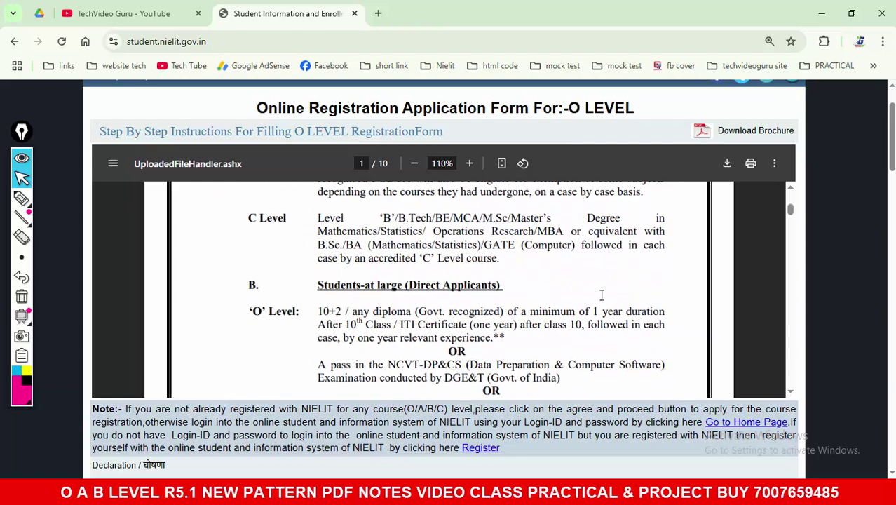
{"action": "left_click_drag", "start_coordinate": [315, 287], "coordinate": [446, 288]}
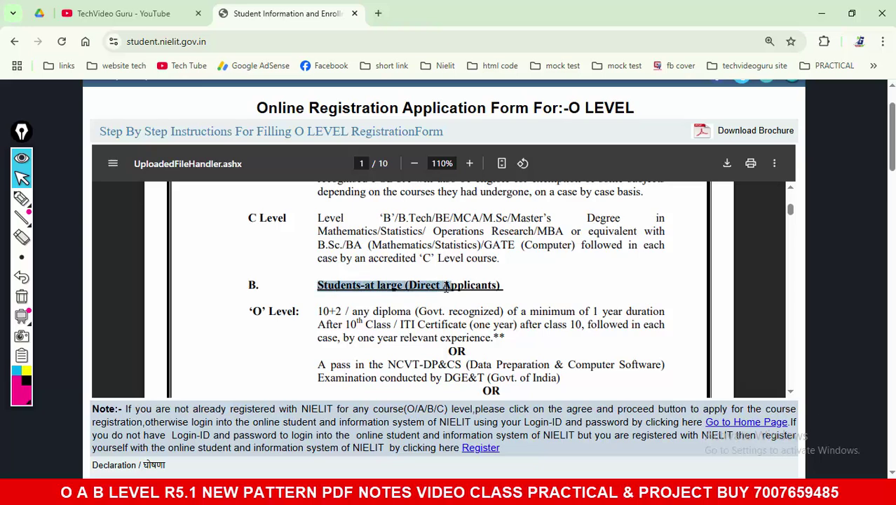
{"action": "left_click_drag", "start_coordinate": [319, 311], "coordinate": [491, 338]}
Step: Highlight the diploma, 10th Class / ITI, NCVT-DP&CS and DGE&T examination qualifications
{"action": "scroll", "coordinate": [420, 309], "scroll_direction": "down", "scroll_amount": 2}
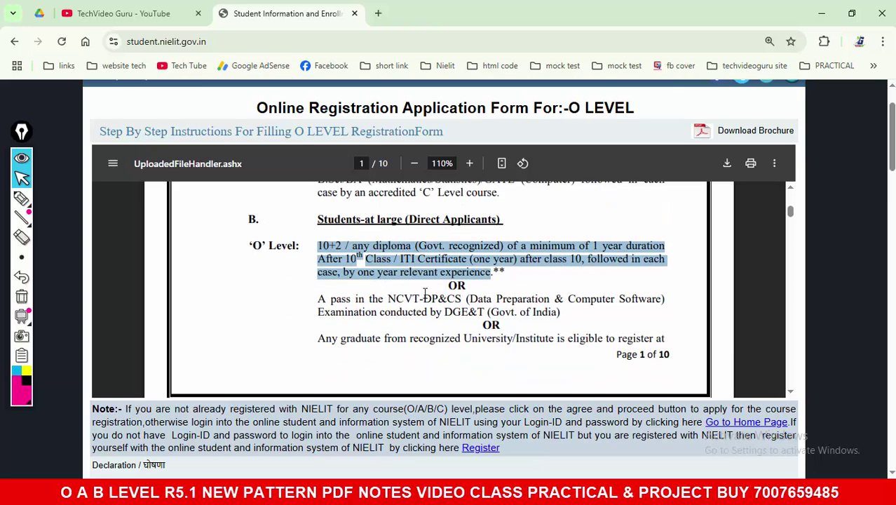
{"action": "left_click", "coordinate": [330, 245]}
{"action": "left_click_drag", "start_coordinate": [317, 245], "coordinate": [504, 246]}
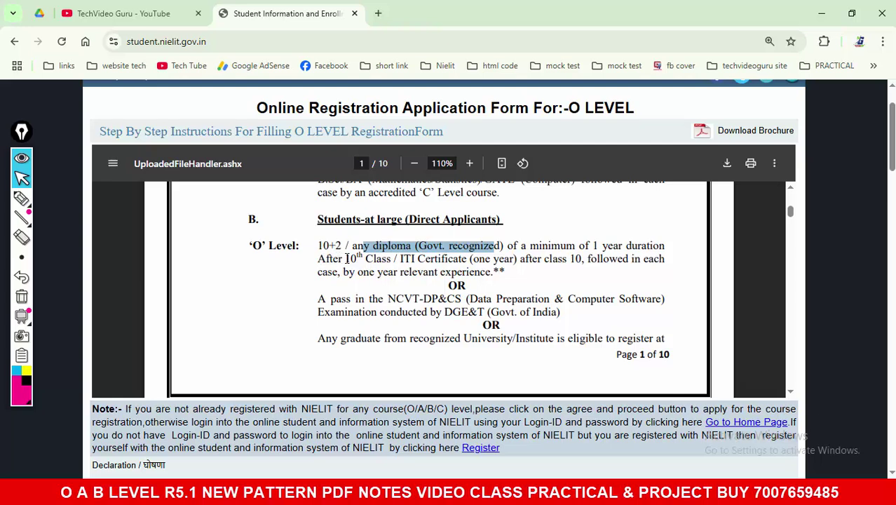
{"action": "left_click_drag", "start_coordinate": [333, 259], "coordinate": [487, 262]}
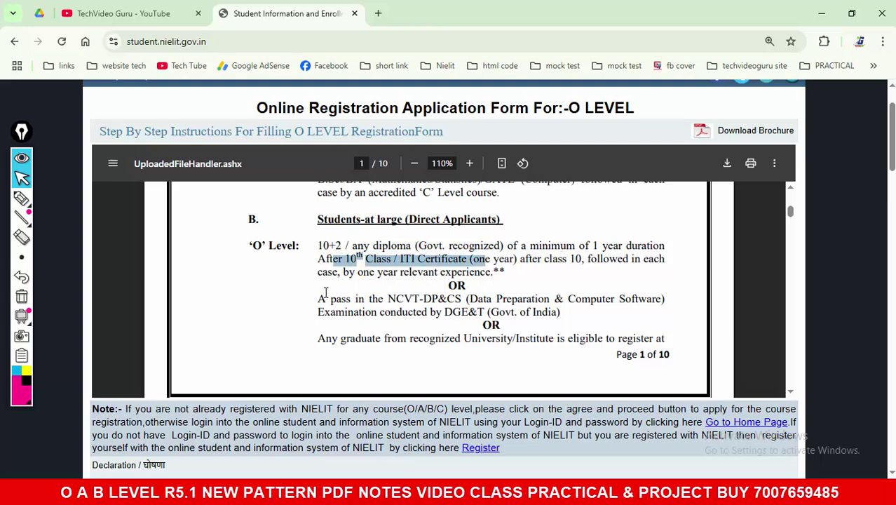
{"action": "left_click_drag", "start_coordinate": [318, 299], "coordinate": [460, 300]}
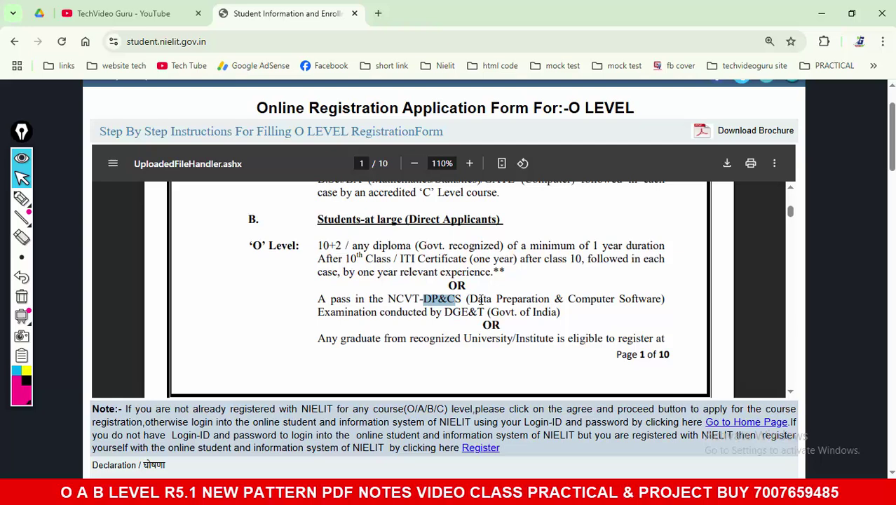
{"action": "left_click_drag", "start_coordinate": [322, 312], "coordinate": [566, 309]}
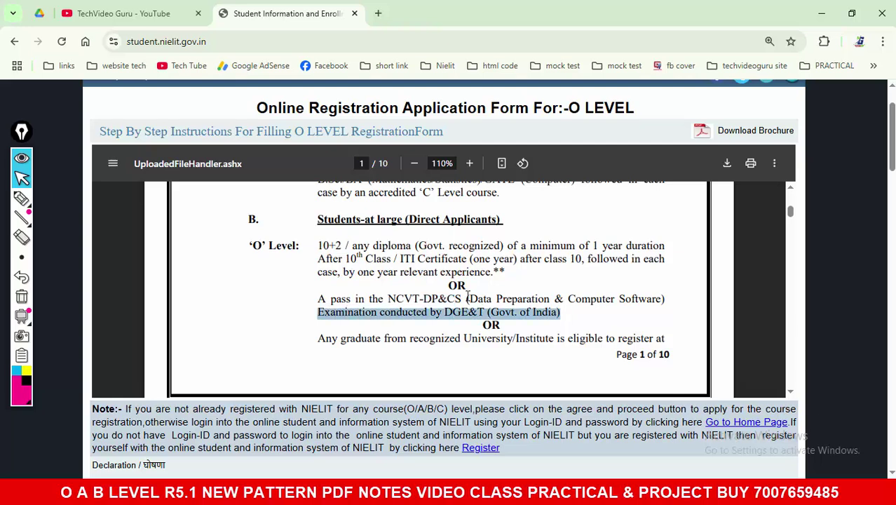
{"action": "scroll", "coordinate": [467, 298], "scroll_direction": "down", "scroll_amount": 2}
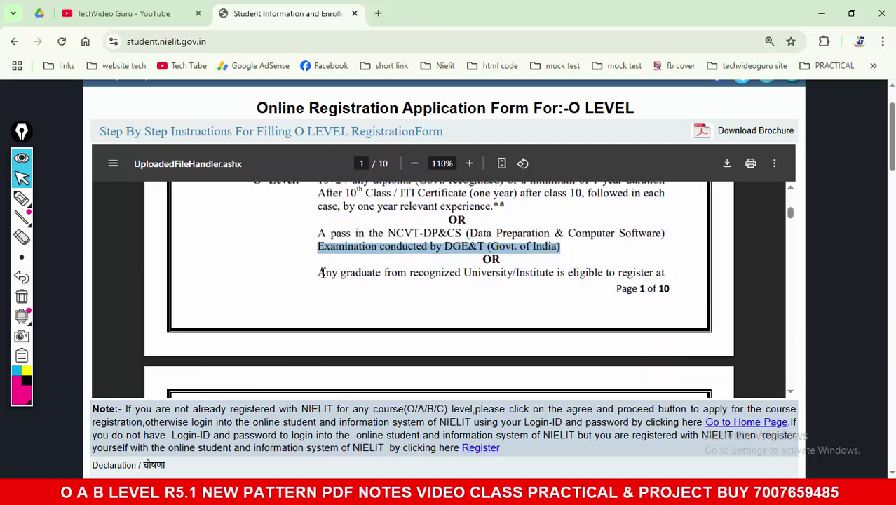
{"action": "left_click_drag", "start_coordinate": [319, 273], "coordinate": [636, 289]}
Step: Highlight page 2's opening, one-year experience and NCVT-DP&CS lines, then scroll to the declaration
{"action": "scroll", "coordinate": [422, 300], "scroll_direction": "down", "scroll_amount": 2}
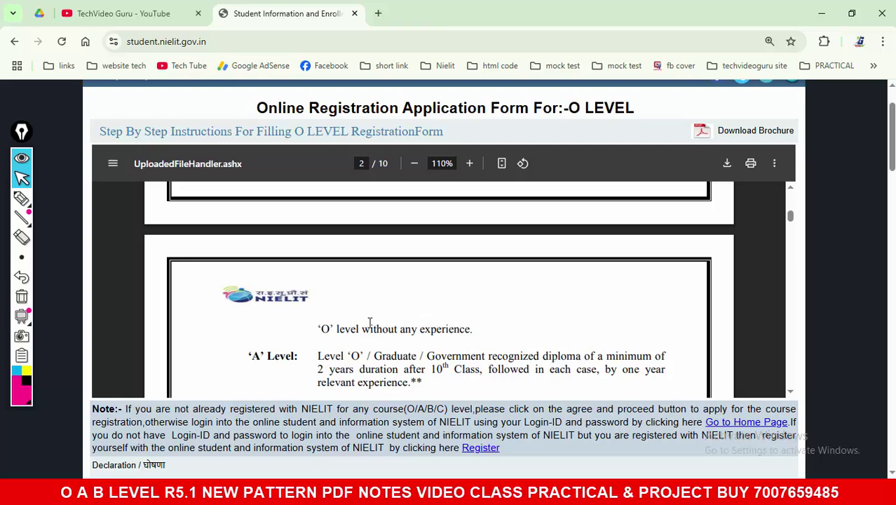
{"action": "left_click_drag", "start_coordinate": [320, 329], "coordinate": [476, 325]}
{"action": "scroll", "coordinate": [477, 324], "scroll_direction": "up", "scroll_amount": 3}
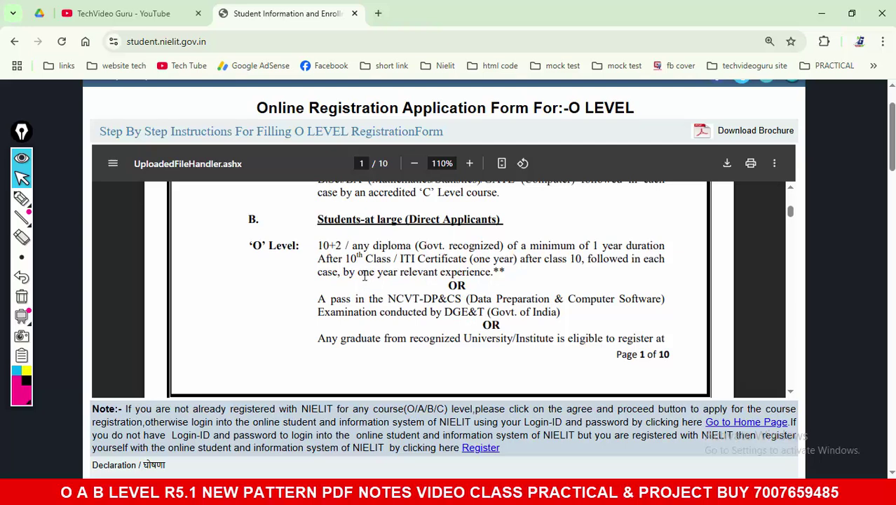
{"action": "left_click_drag", "start_coordinate": [319, 245], "coordinate": [483, 277]}
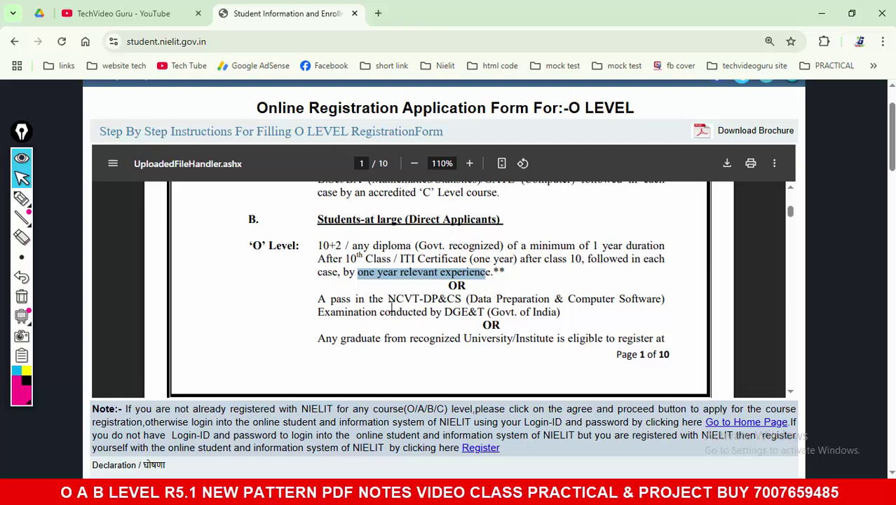
{"action": "left_click_drag", "start_coordinate": [319, 299], "coordinate": [559, 318]}
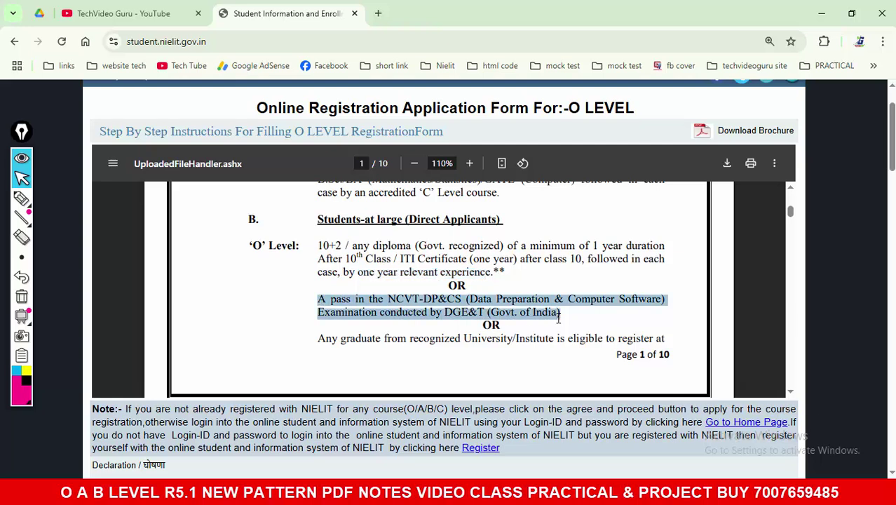
{"action": "scroll", "coordinate": [554, 321], "scroll_direction": "down", "scroll_amount": 2}
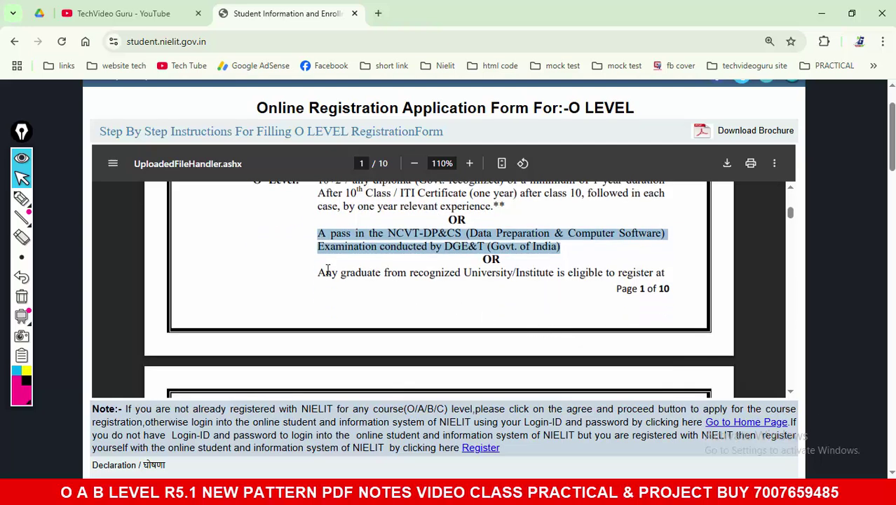
{"action": "left_click_drag", "start_coordinate": [319, 272], "coordinate": [599, 278]}
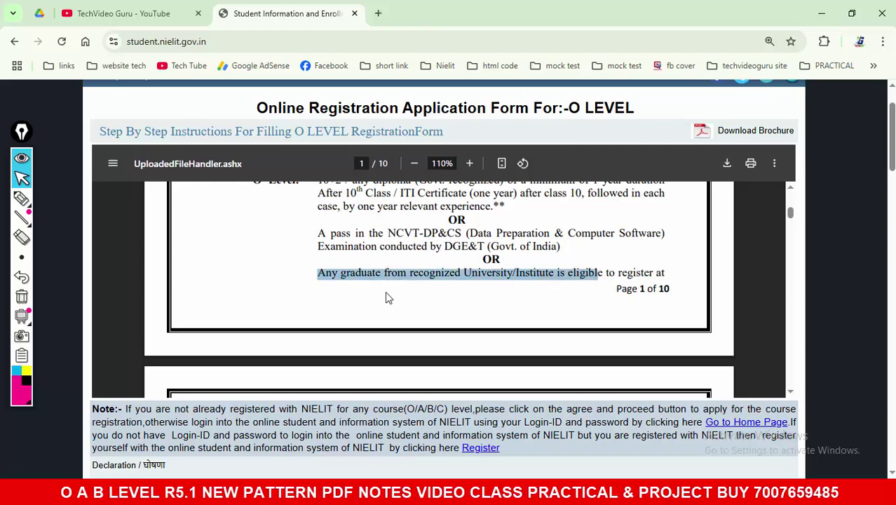
{"action": "scroll", "coordinate": [90, 302], "scroll_direction": "down", "scroll_amount": 2}
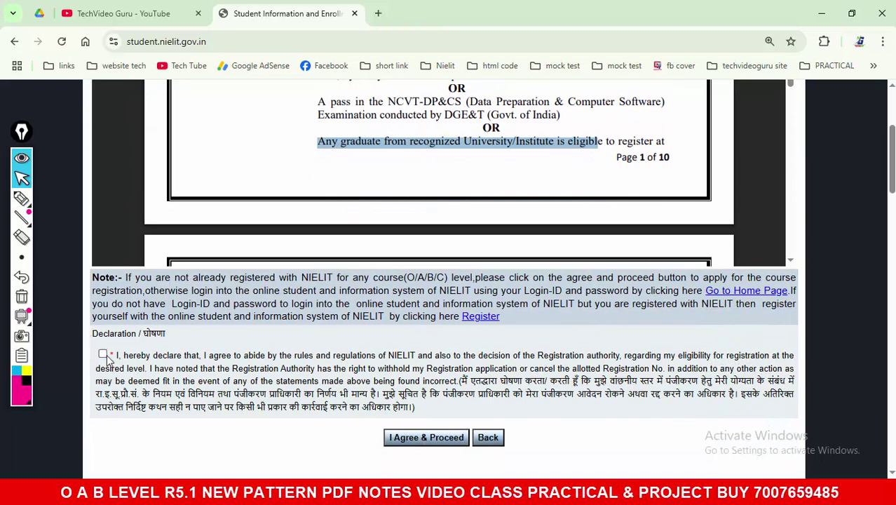
Step: Scroll the guidelines PDF down to the Fee Payment section
{"action": "scroll", "coordinate": [430, 180], "scroll_direction": "down", "scroll_amount": 10}
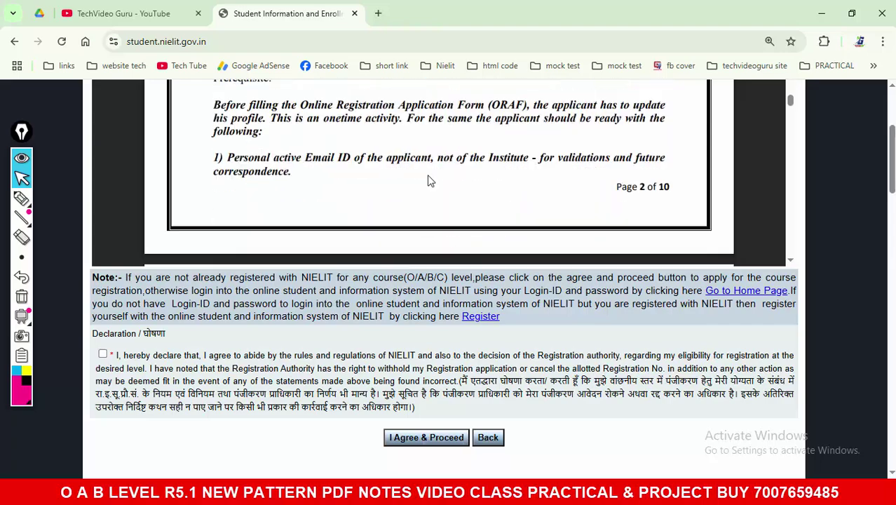
{"action": "scroll", "coordinate": [430, 181], "scroll_direction": "down", "scroll_amount": 10}
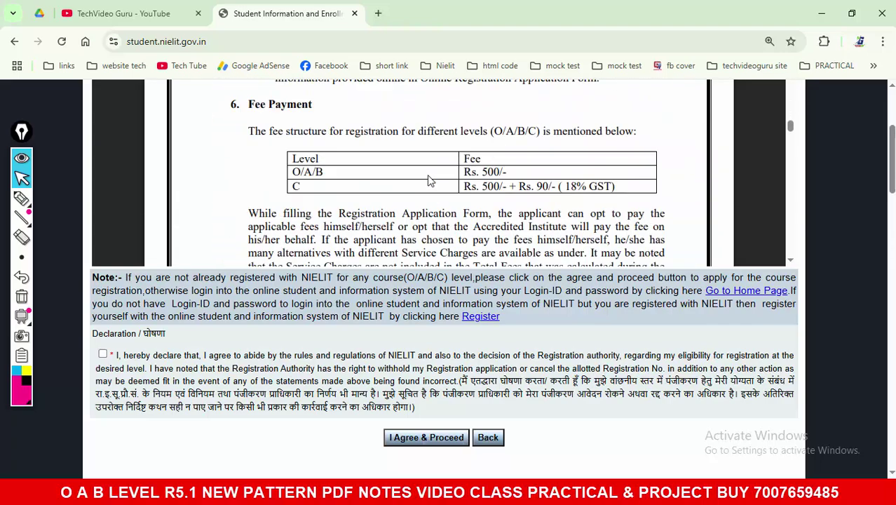
{"action": "scroll", "coordinate": [430, 180], "scroll_direction": "down", "scroll_amount": 3}
{"action": "scroll", "coordinate": [430, 181], "scroll_direction": "up", "scroll_amount": 4}
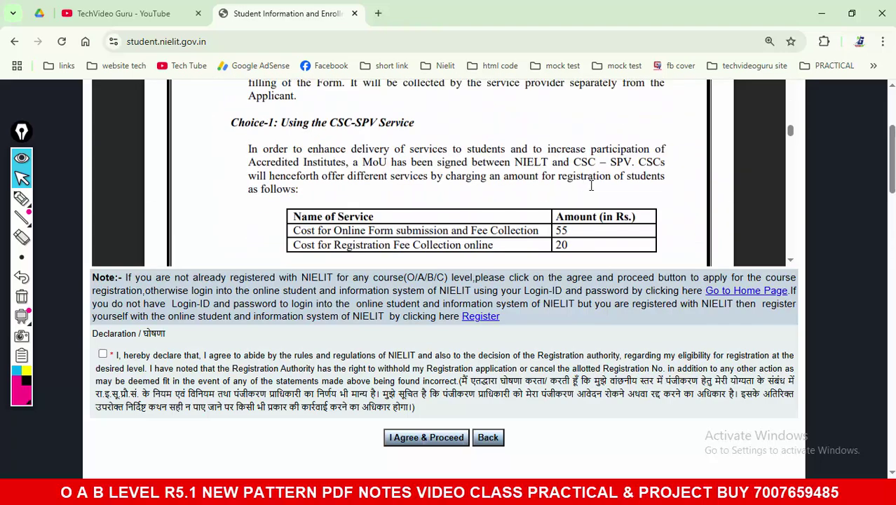
{"action": "scroll", "coordinate": [819, 229], "scroll_direction": "up", "scroll_amount": 3}
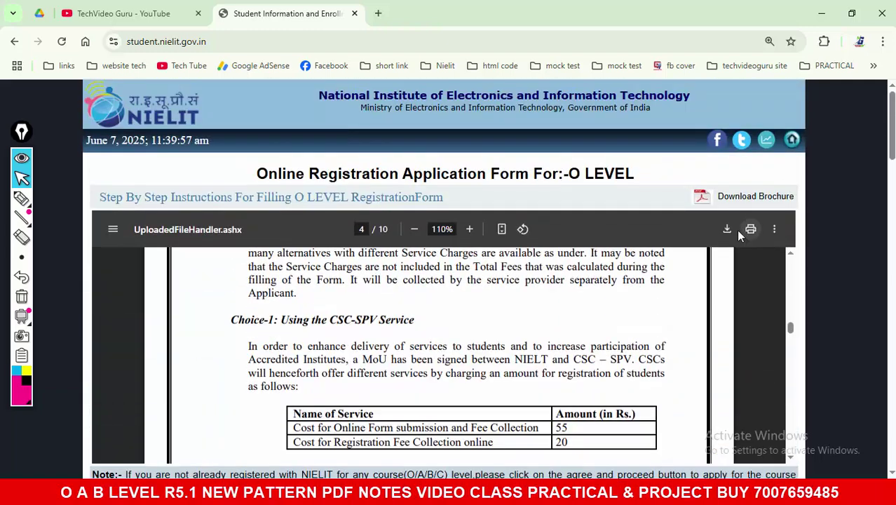
Step: Download Registration_guidelines_New_final.pdf, open it in a new tab, and return to the instructions tab
{"action": "left_click", "coordinate": [724, 231]}
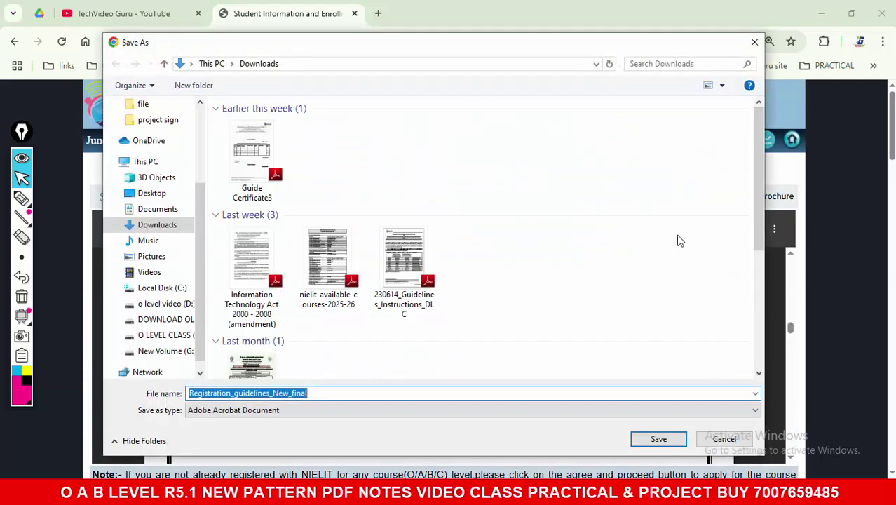
{"action": "key", "text": "Escape"}
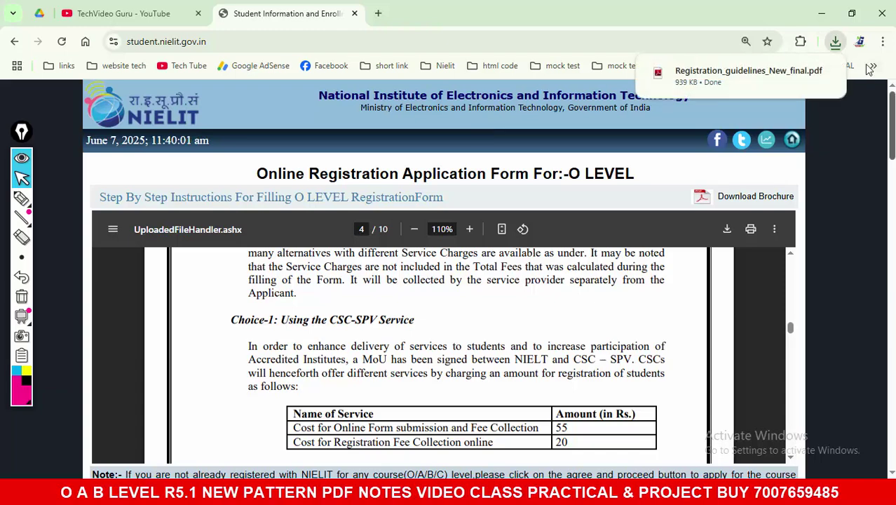
{"action": "left_click", "coordinate": [764, 75]}
{"action": "left_click", "coordinate": [286, 14]}
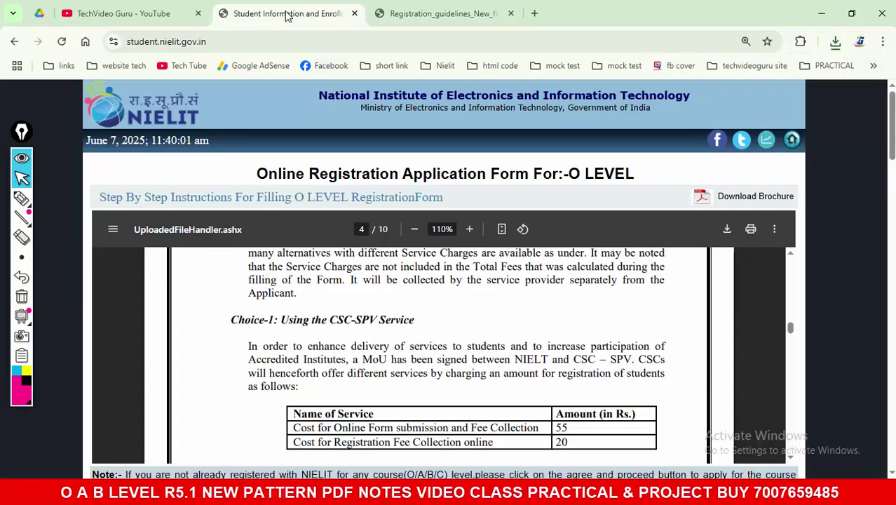
{"action": "scroll", "coordinate": [65, 314], "scroll_direction": "down", "scroll_amount": 3}
Step: Tick the declaration, choose I Agree & Proceed, zoom to 125%, and highlight the January, 2026 exam cycle
{"action": "left_click", "coordinate": [103, 354]}
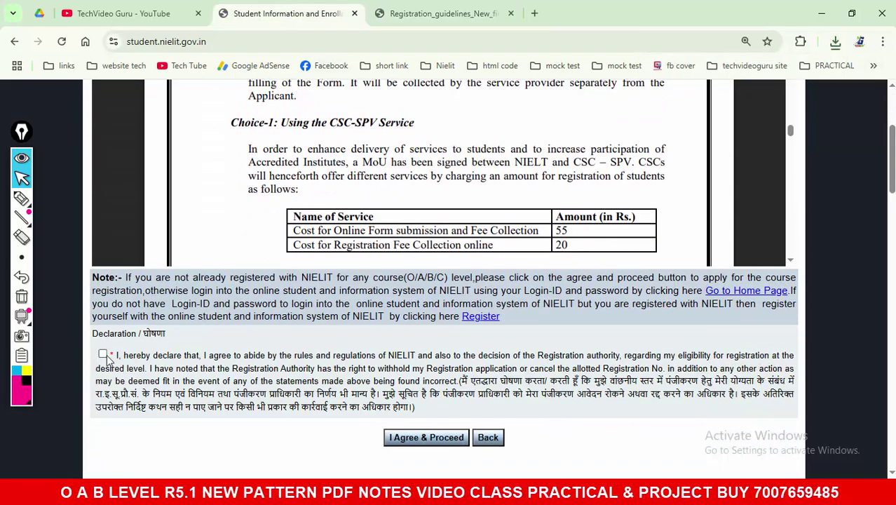
{"action": "left_click", "coordinate": [414, 440]}
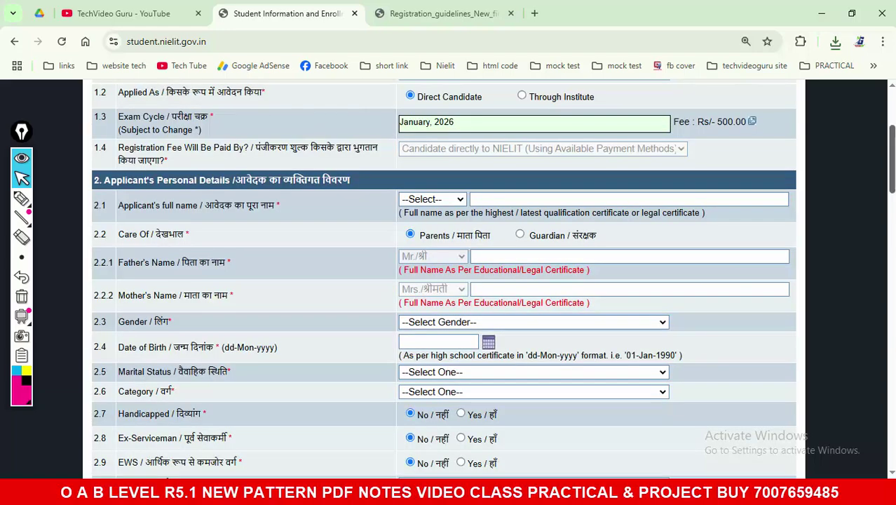
{"action": "scroll", "coordinate": [419, 426], "scroll_direction": "up", "scroll_amount": 3}
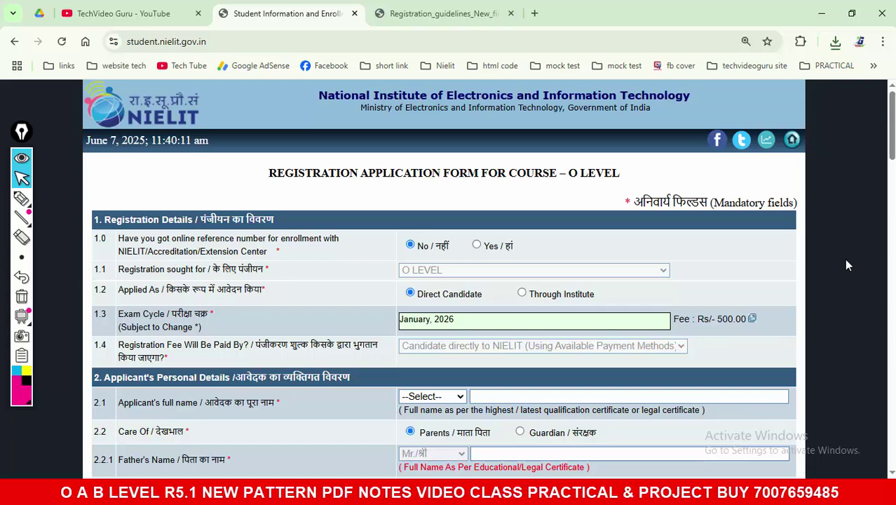
{"action": "key", "text": "ctrl+plus"}
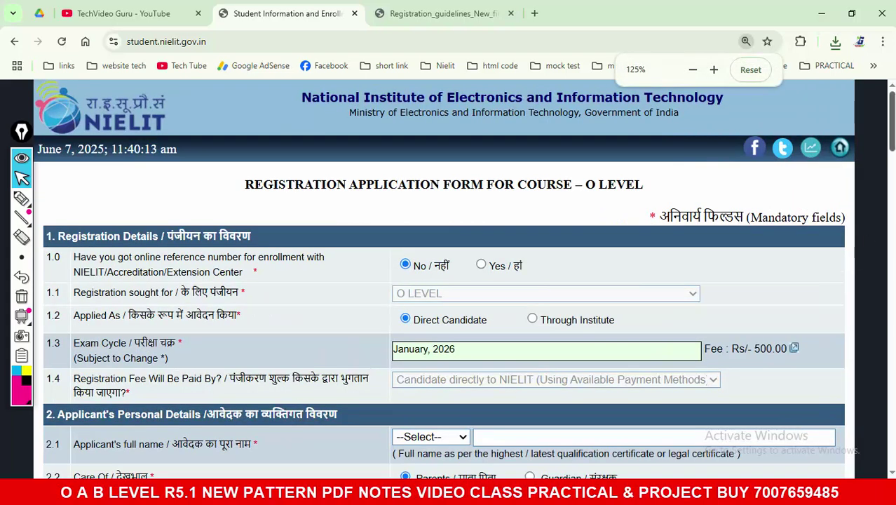
{"action": "scroll", "coordinate": [659, 281], "scroll_direction": "down", "scroll_amount": 1}
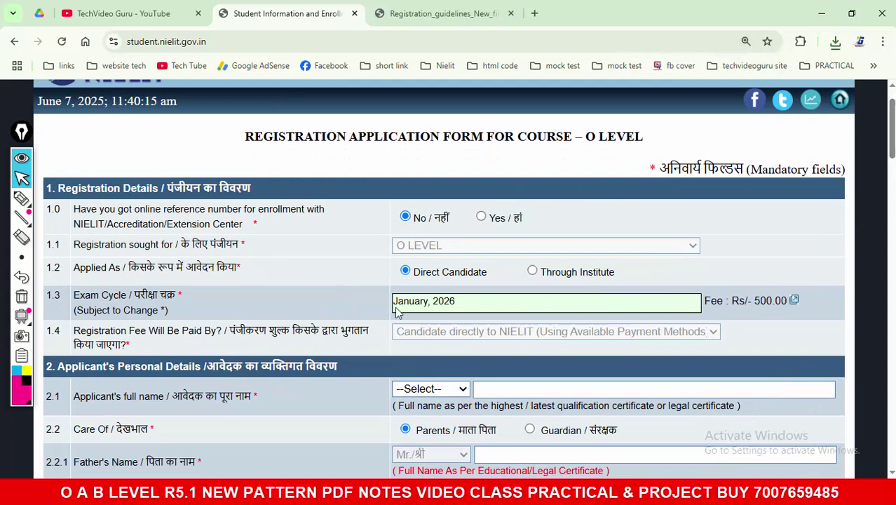
{"action": "left_click_drag", "start_coordinate": [395, 306], "coordinate": [462, 305]}
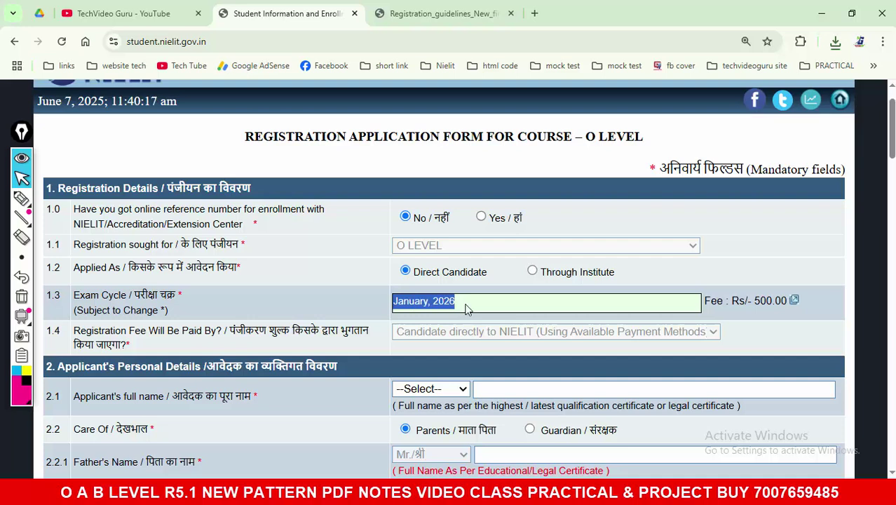
{"action": "left_click", "coordinate": [632, 206]}
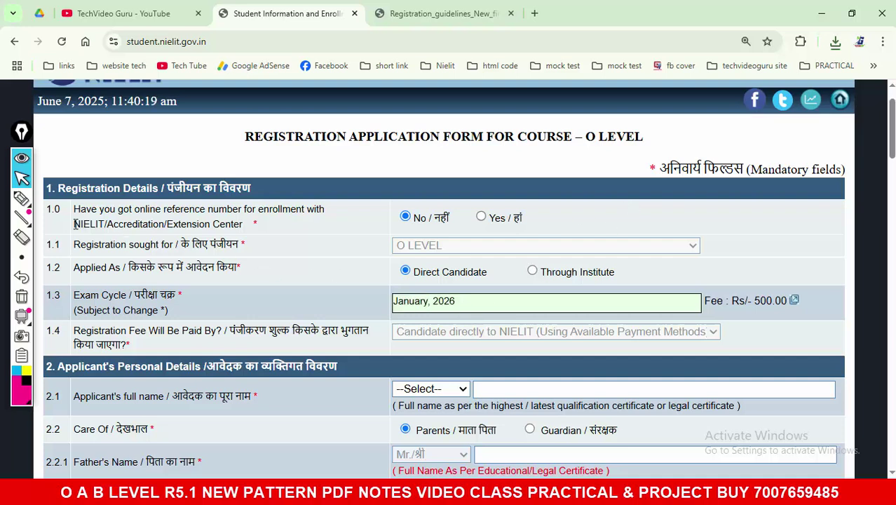
{"action": "double_click", "coordinate": [54, 209]}
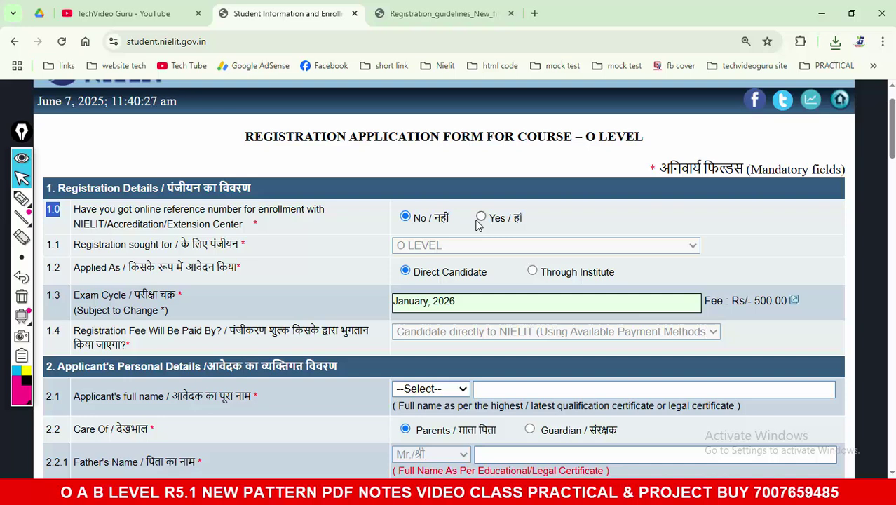
{"action": "left_click", "coordinate": [385, 230]}
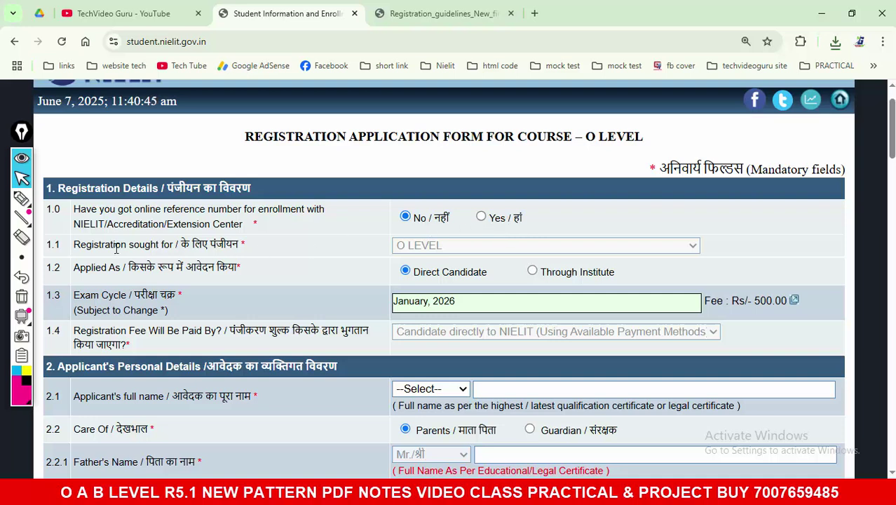
{"action": "left_click_drag", "start_coordinate": [73, 245], "coordinate": [231, 246]}
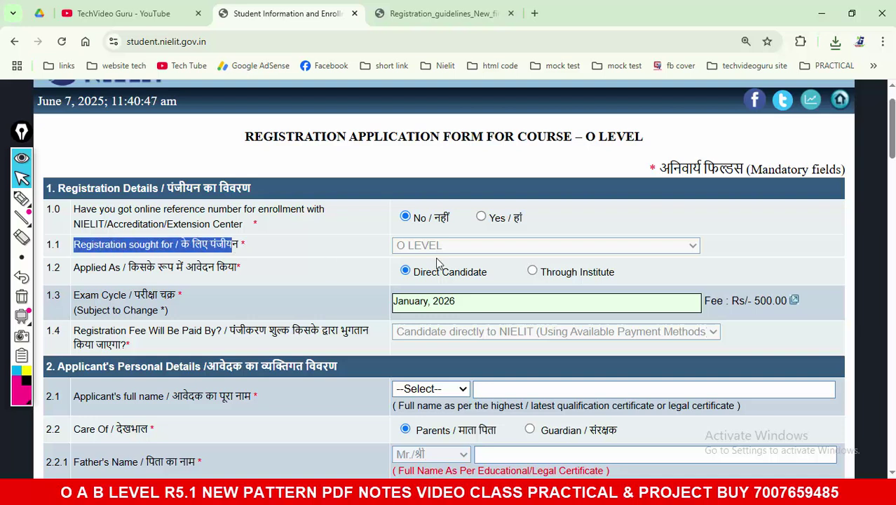
{"action": "scroll", "coordinate": [324, 251], "scroll_direction": "down", "scroll_amount": 1}
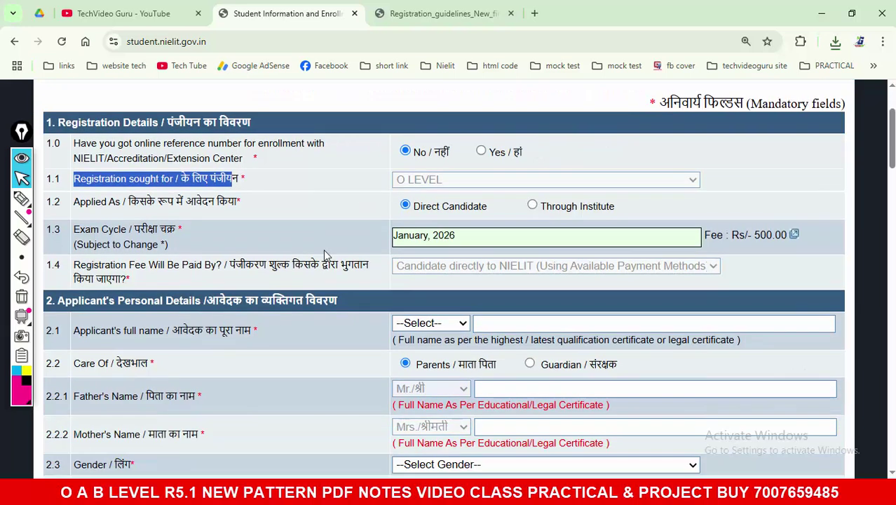
{"action": "left_click_drag", "start_coordinate": [74, 202], "coordinate": [480, 209]}
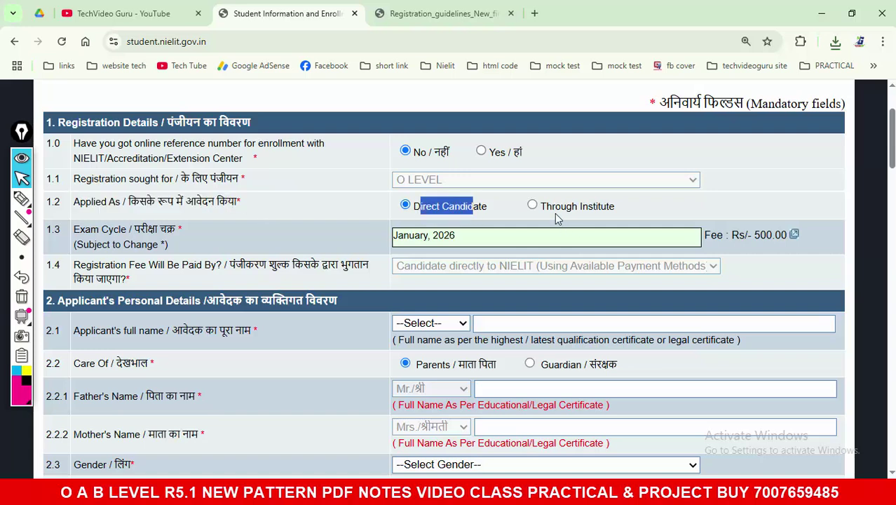
{"action": "left_click", "coordinate": [578, 213]}
{"action": "left_click_drag", "start_coordinate": [551, 208], "coordinate": [619, 210]}
{"action": "left_click", "coordinate": [23, 200]}
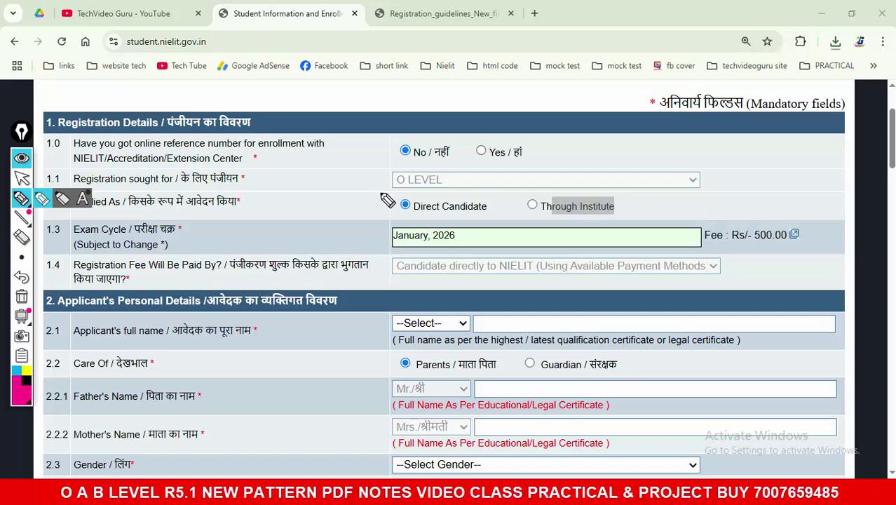
{"action": "mouse_move", "coordinate": [459, 195]}
{"action": "left_mouse_down"}
{"action": "mouse_move", "coordinate": [435, 193]}
{"action": "mouse_move", "coordinate": [429, 226]}
{"action": "mouse_move", "coordinate": [491, 211]}
{"action": "mouse_move", "coordinate": [484, 194]}
{"action": "left_mouse_up"}
{"action": "mouse_move", "coordinate": [276, 188]}
{"action": "left_mouse_down"}
{"action": "mouse_move", "coordinate": [268, 216]}
{"action": "mouse_move", "coordinate": [315, 197]}
{"action": "mouse_move", "coordinate": [339, 208]}
{"action": "left_mouse_up"}
{"action": "left_click_drag", "start_coordinate": [221, 237], "coordinate": [347, 222]}
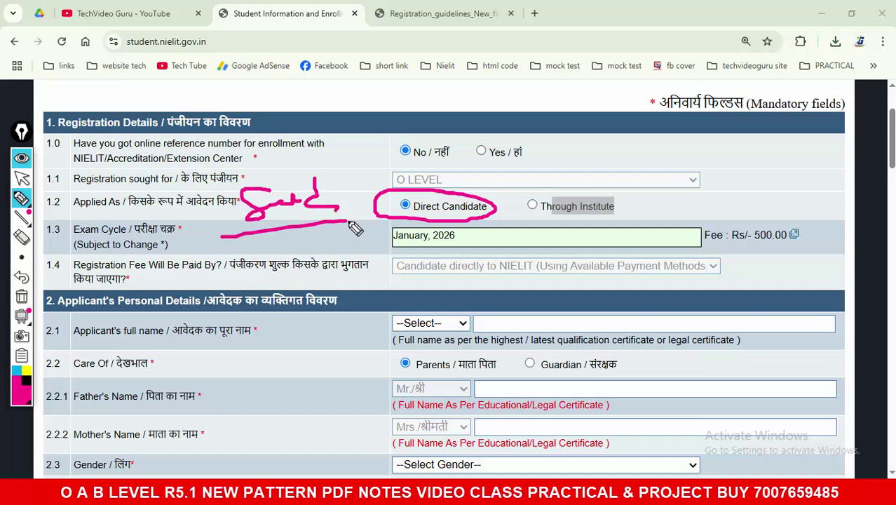
{"action": "left_click_drag", "start_coordinate": [282, 172], "coordinate": [248, 152]}
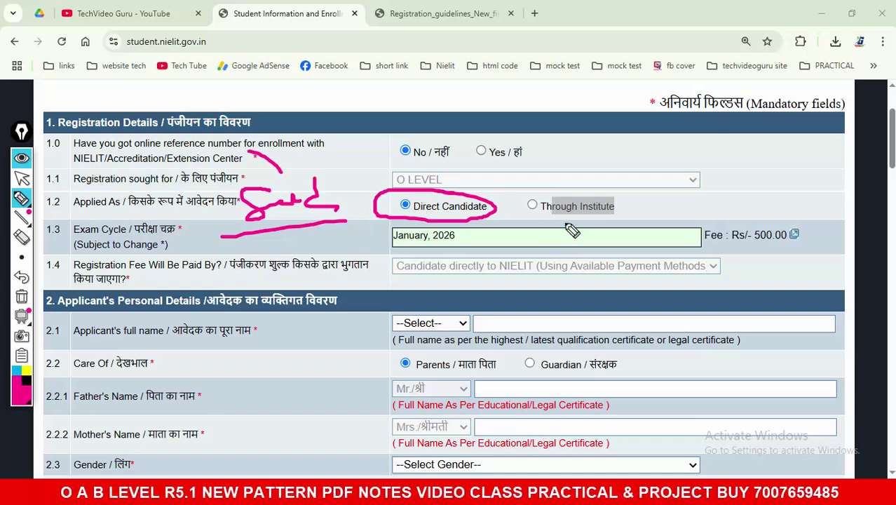
{"action": "left_click_drag", "start_coordinate": [382, 216], "coordinate": [282, 257]}
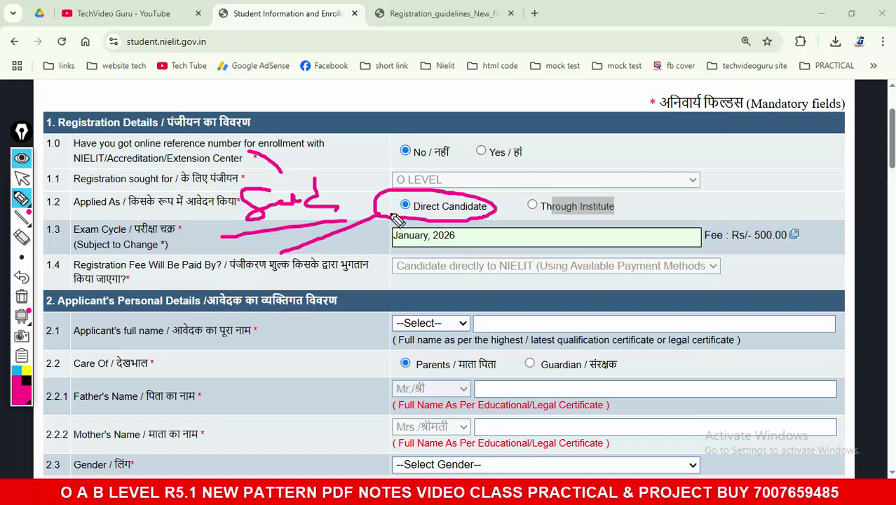
{"action": "left_click_drag", "start_coordinate": [357, 188], "coordinate": [405, 180]}
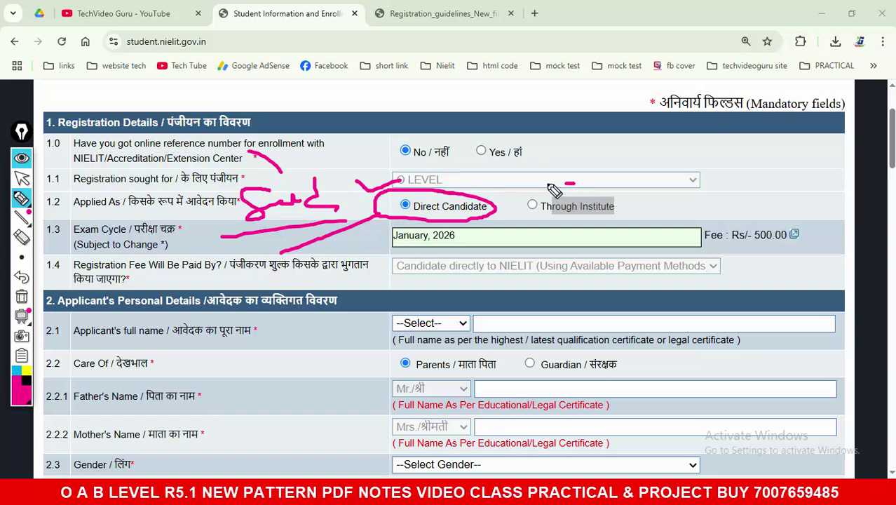
{"action": "mouse_move", "coordinate": [564, 187]}
{"action": "left_mouse_down"}
{"action": "mouse_move", "coordinate": [540, 226]}
{"action": "mouse_move", "coordinate": [604, 193]}
{"action": "mouse_move", "coordinate": [561, 187]}
{"action": "left_mouse_up"}
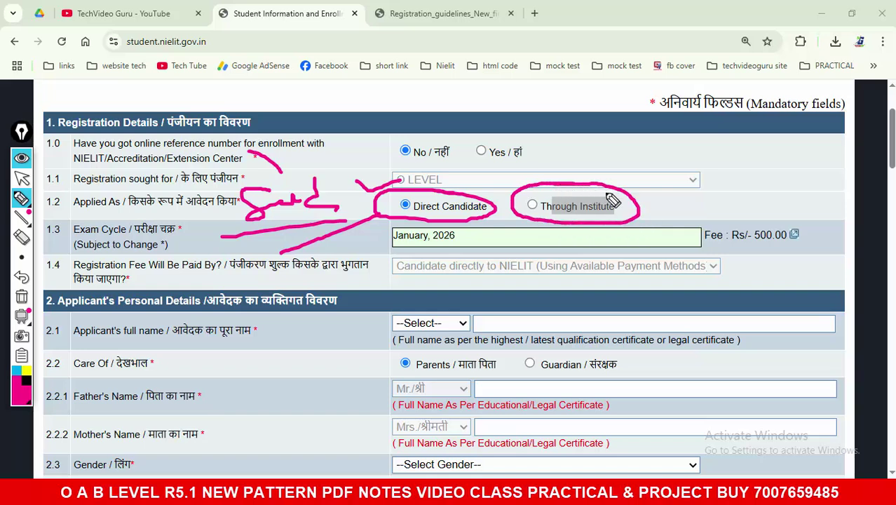
{"action": "left_click_drag", "start_coordinate": [634, 202], "coordinate": [697, 177]}
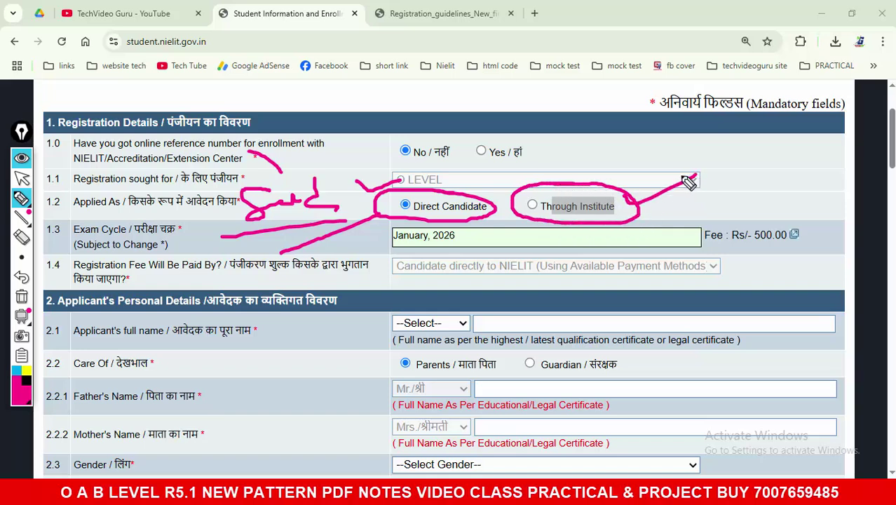
{"action": "mouse_move", "coordinate": [620, 139]}
{"action": "left_mouse_down"}
{"action": "mouse_move", "coordinate": [620, 171]}
{"action": "mouse_move", "coordinate": [653, 150]}
{"action": "mouse_move", "coordinate": [678, 171]}
{"action": "left_mouse_up"}
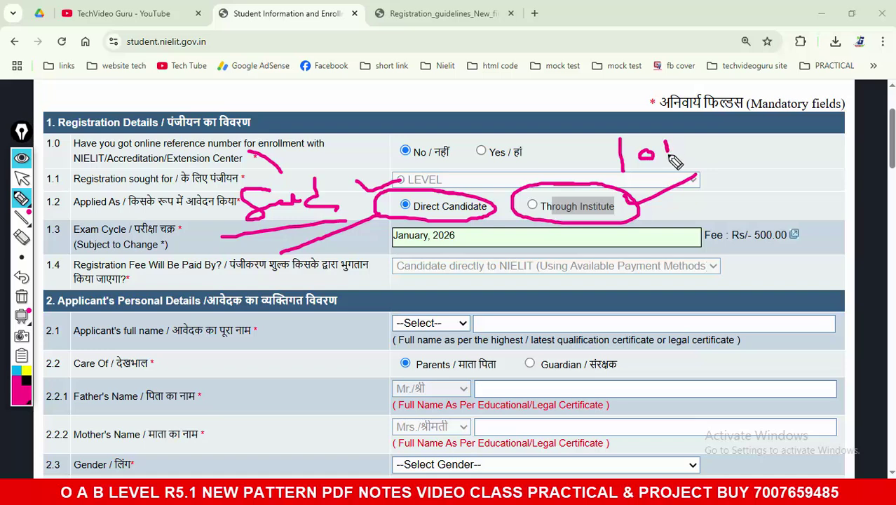
{"action": "left_click_drag", "start_coordinate": [694, 135], "coordinate": [682, 167]}
{"action": "left_click_drag", "start_coordinate": [617, 180], "coordinate": [714, 172]}
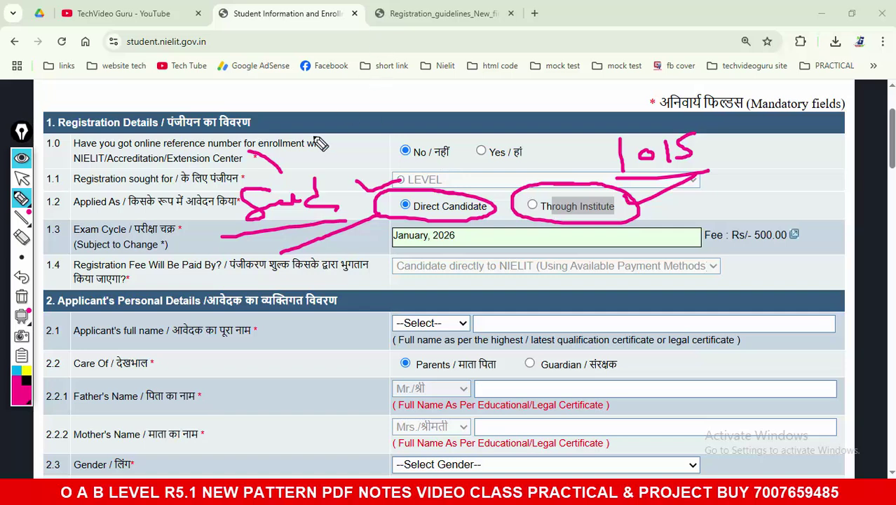
{"action": "mouse_move", "coordinate": [269, 148]}
{"action": "left_mouse_down"}
{"action": "mouse_move", "coordinate": [286, 162]}
{"action": "mouse_move", "coordinate": [309, 151]}
{"action": "mouse_move", "coordinate": [285, 168]}
{"action": "mouse_move", "coordinate": [322, 167]}
{"action": "left_mouse_up"}
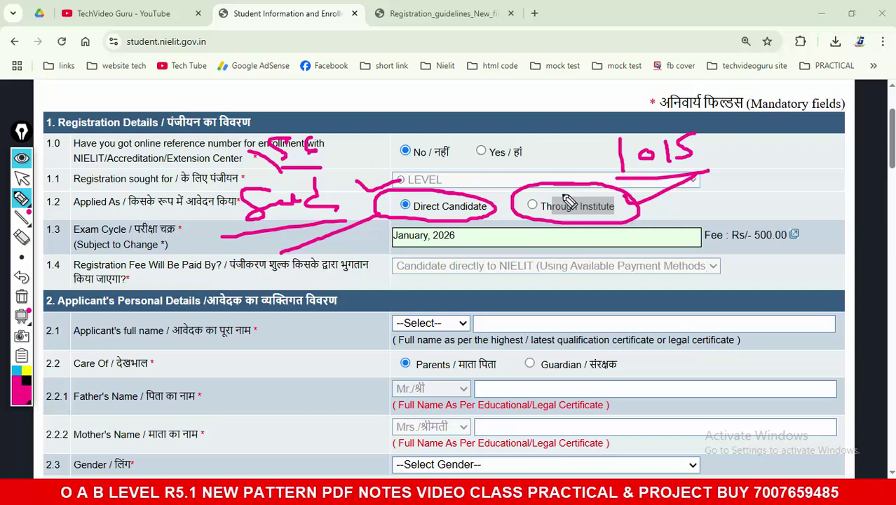
{"action": "left_click_drag", "start_coordinate": [557, 190], "coordinate": [574, 163]}
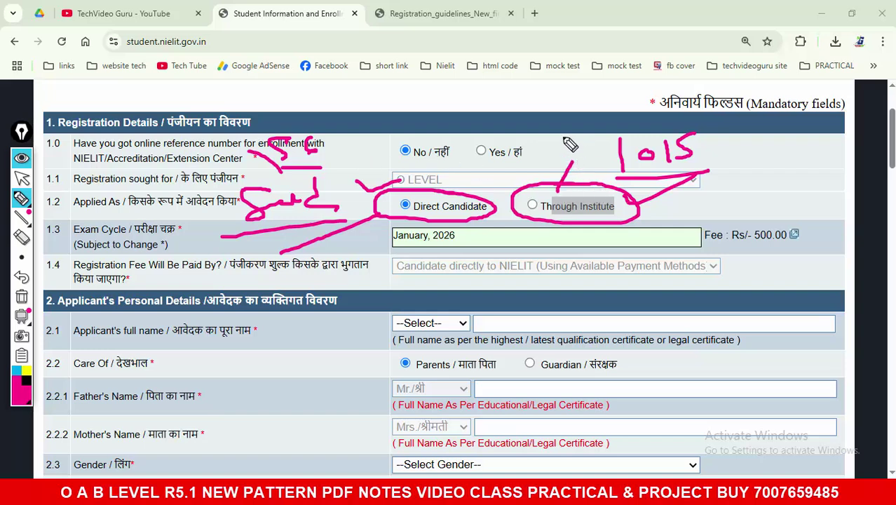
{"action": "mouse_move", "coordinate": [549, 102]}
{"action": "left_mouse_down"}
{"action": "mouse_move", "coordinate": [531, 126]}
{"action": "mouse_move", "coordinate": [577, 121]}
{"action": "left_mouse_up"}
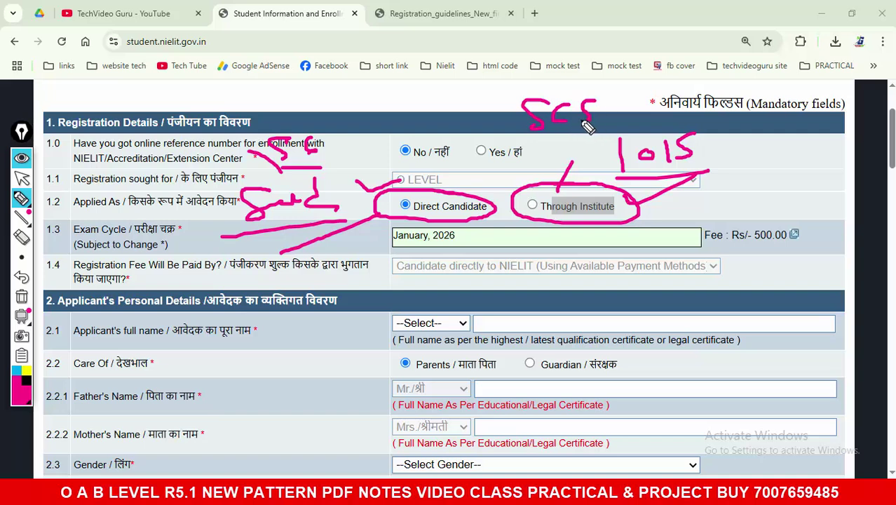
{"action": "left_click_drag", "start_coordinate": [617, 99], "coordinate": [603, 120]}
{"action": "left_click_drag", "start_coordinate": [597, 103], "coordinate": [619, 97]}
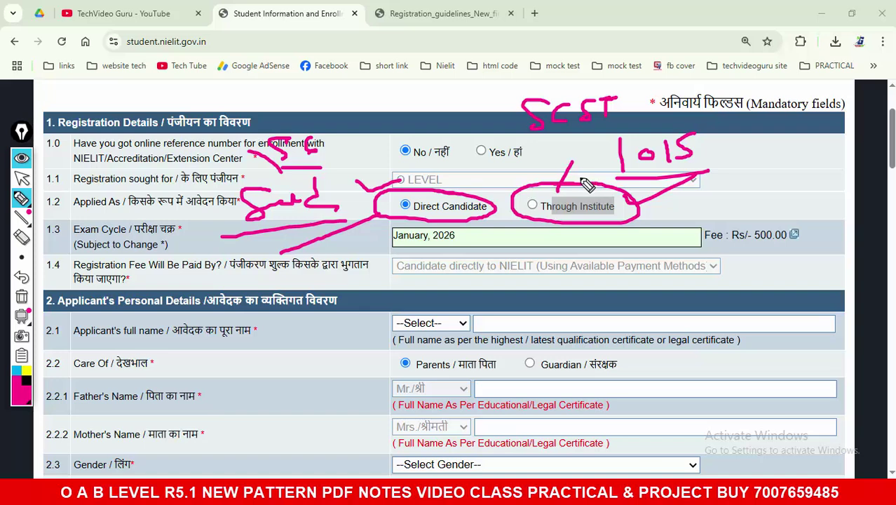
{"action": "mouse_move", "coordinate": [538, 145]}
{"action": "left_mouse_down"}
{"action": "mouse_move", "coordinate": [606, 133]}
{"action": "mouse_move", "coordinate": [562, 166]}
{"action": "mouse_move", "coordinate": [577, 144]}
{"action": "mouse_move", "coordinate": [594, 157]}
{"action": "left_mouse_up"}
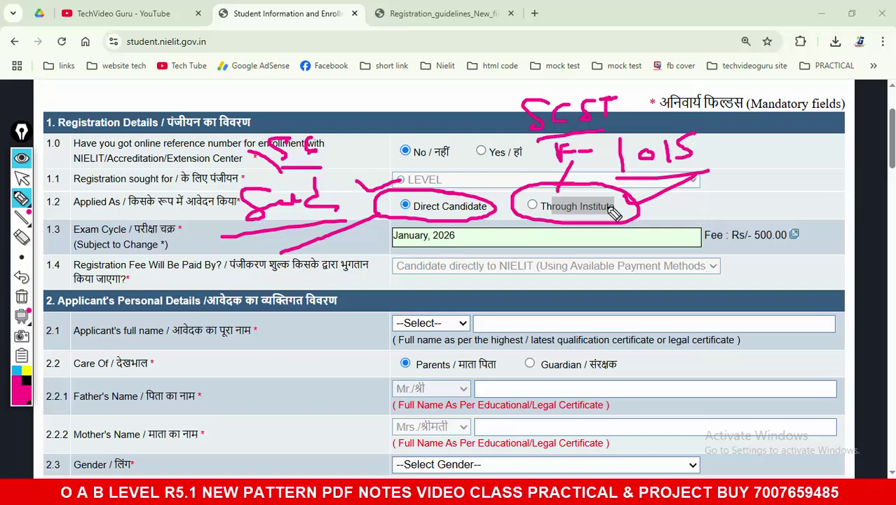
{"action": "left_click", "coordinate": [22, 296]}
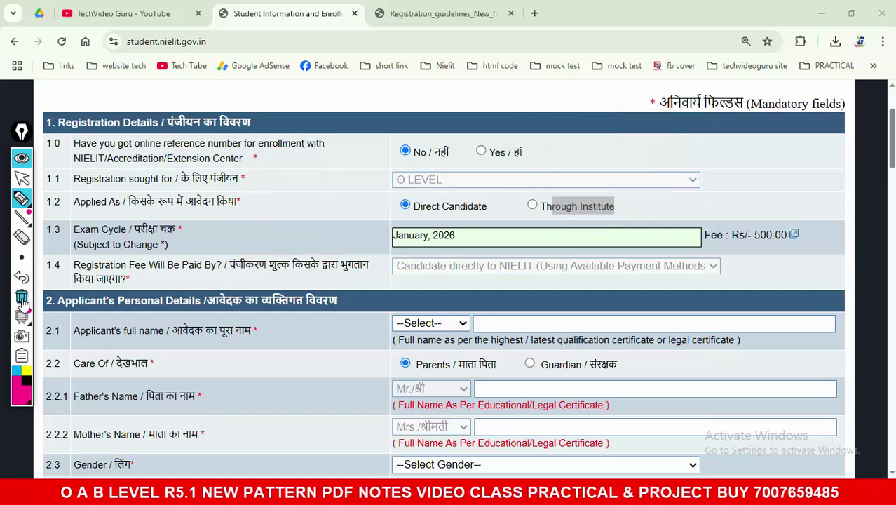
{"action": "mouse_move", "coordinate": [406, 194]}
{"action": "left_mouse_down"}
{"action": "mouse_move", "coordinate": [456, 223]}
{"action": "mouse_move", "coordinate": [504, 202]}
{"action": "mouse_move", "coordinate": [406, 199]}
{"action": "left_mouse_up"}
{"action": "mouse_move", "coordinate": [325, 158]}
{"action": "left_mouse_down"}
{"action": "mouse_move", "coordinate": [389, 195]}
{"action": "mouse_move", "coordinate": [371, 209]}
{"action": "left_mouse_up"}
{"action": "left_click", "coordinate": [22, 297]}
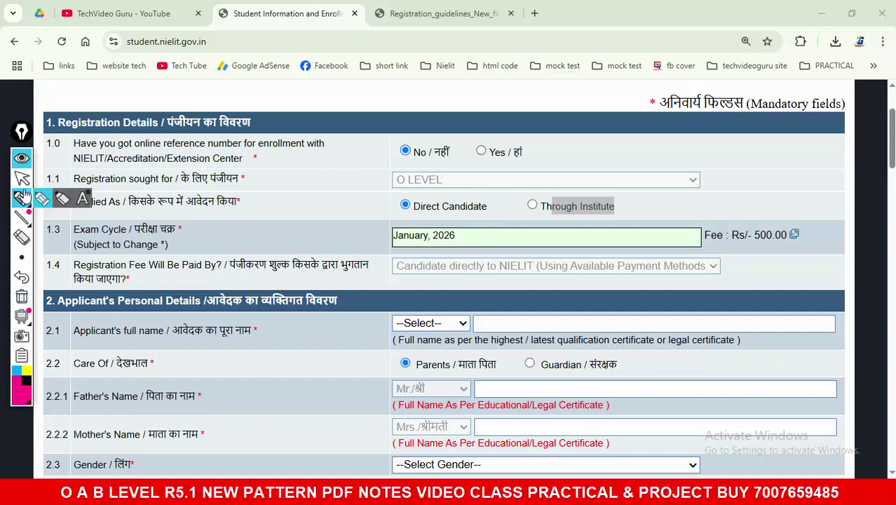
{"action": "left_click", "coordinate": [22, 178]}
Step: Set the applicant's title to Mr. and enter the applicant's full name
{"action": "scroll", "coordinate": [296, 226], "scroll_direction": "down", "scroll_amount": 2}
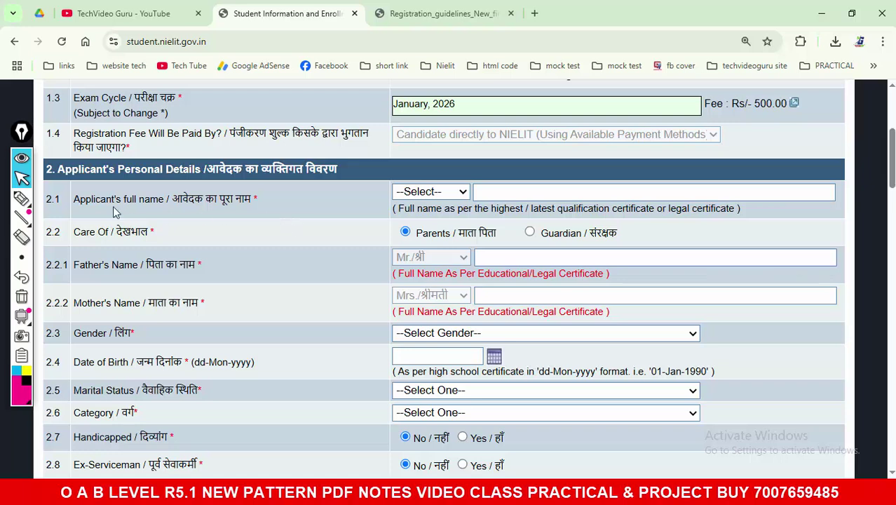
{"action": "left_click_drag", "start_coordinate": [80, 200], "coordinate": [294, 210]}
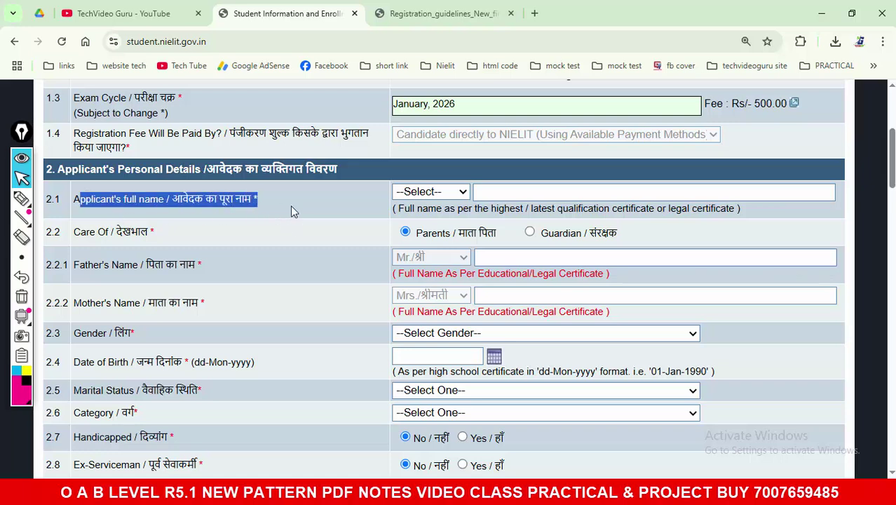
{"action": "left_click", "coordinate": [442, 194]}
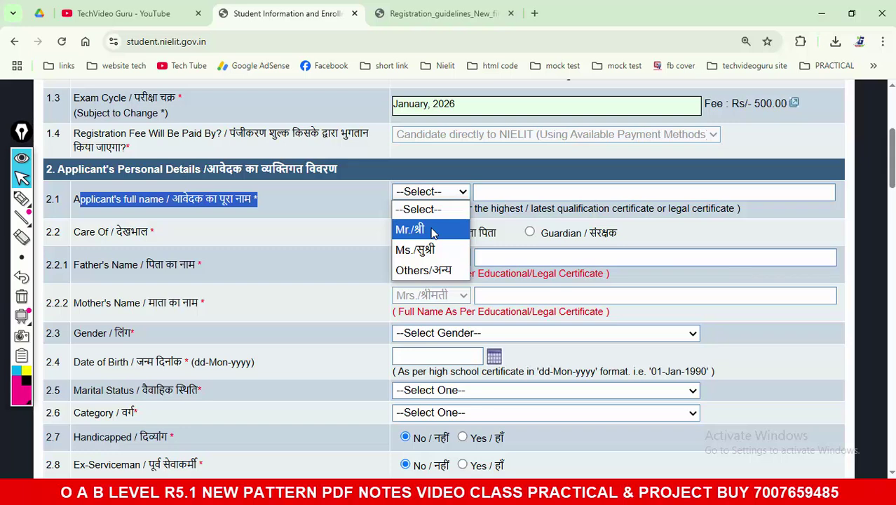
{"action": "left_click", "coordinate": [433, 231]}
{"action": "left_click", "coordinate": [432, 194]}
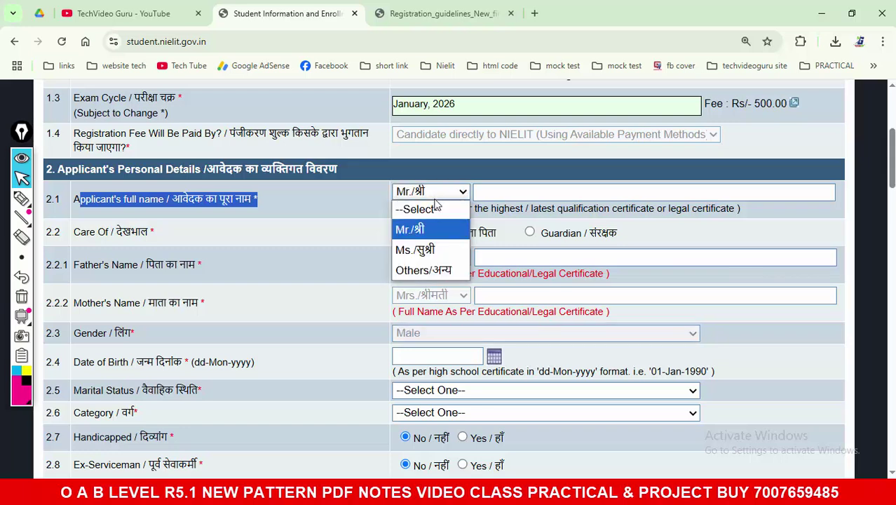
{"action": "left_click", "coordinate": [434, 251]}
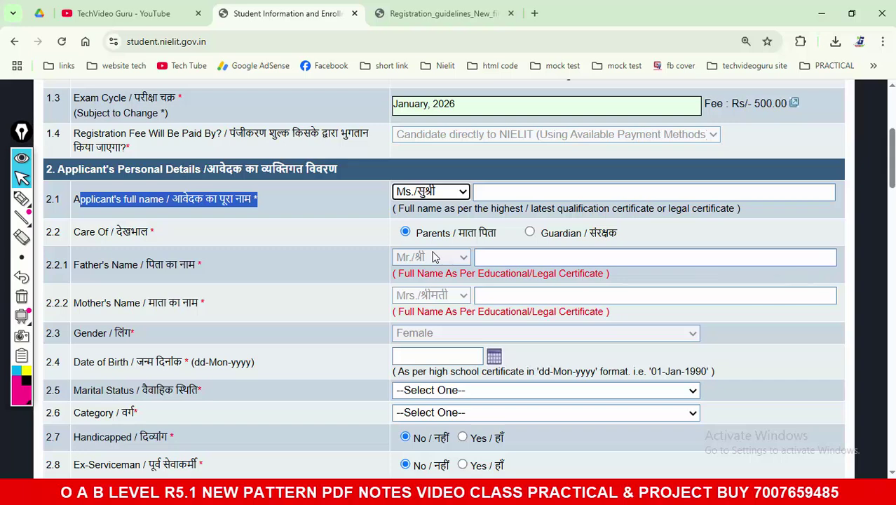
{"action": "left_click", "coordinate": [451, 197]}
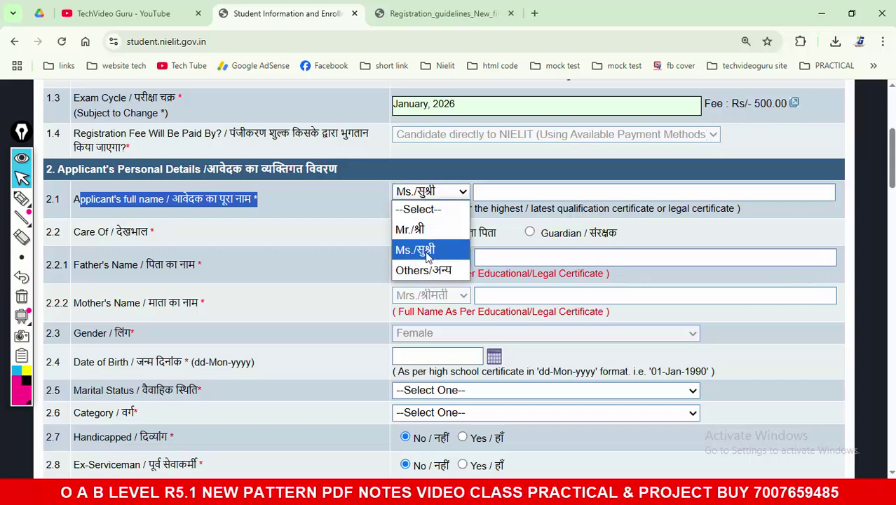
{"action": "left_click", "coordinate": [428, 234]}
{"action": "left_click", "coordinate": [500, 193]}
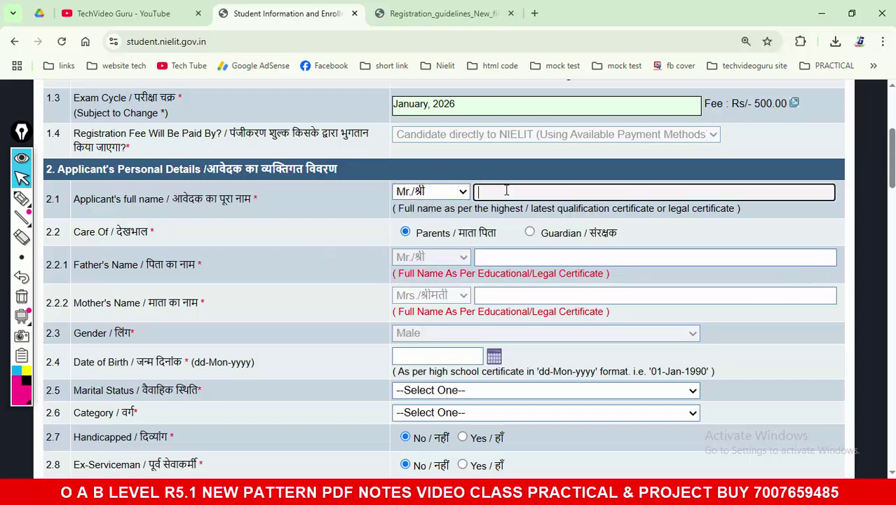
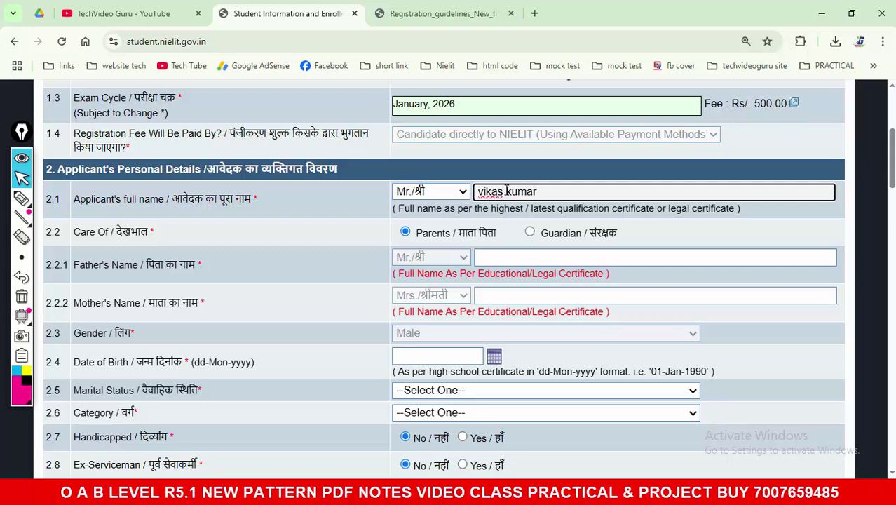
{"action": "left_click", "coordinate": [325, 251]}
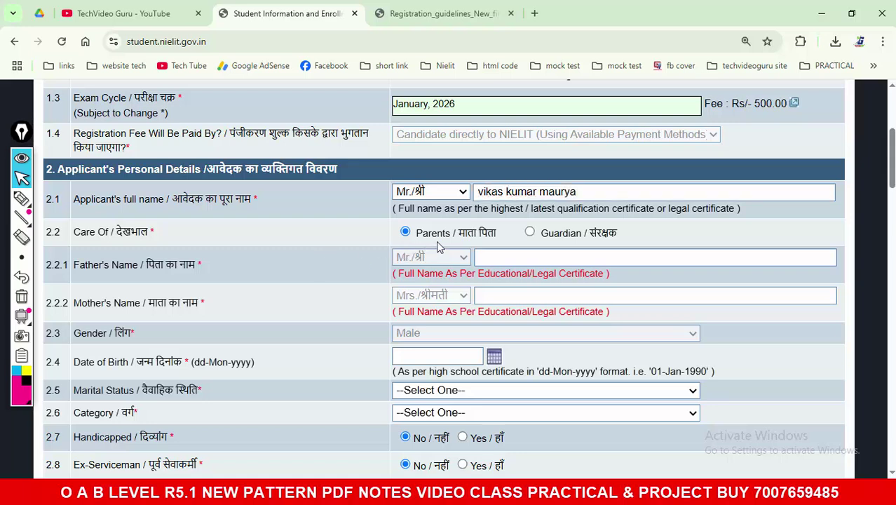
Step: Check the Father's and Mother's Name fields, then choose Guardian and open the affidavit format
{"action": "left_click_drag", "start_coordinate": [418, 240], "coordinate": [494, 241]}
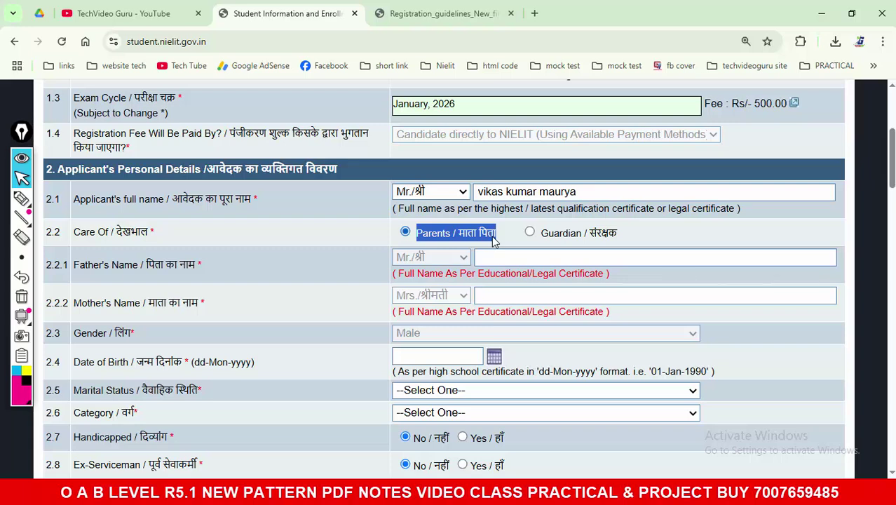
{"action": "left_click", "coordinate": [493, 257]}
{"action": "left_click", "coordinate": [504, 297]}
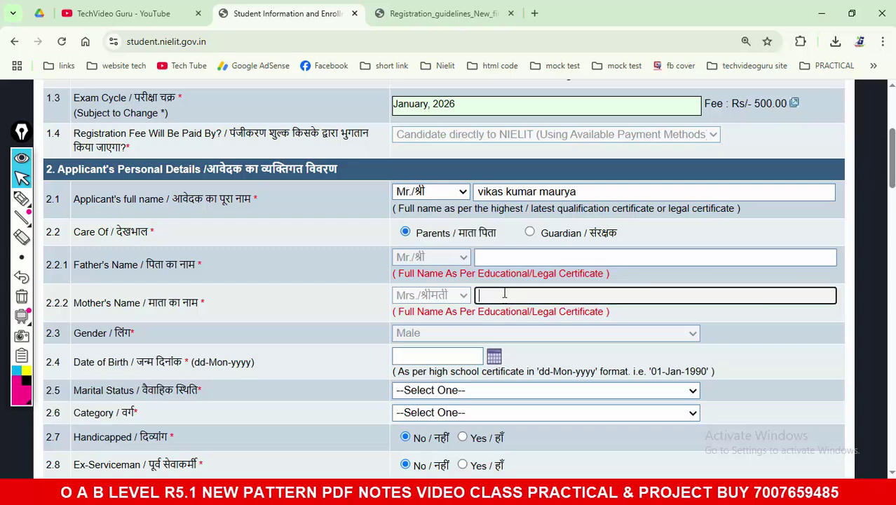
{"action": "left_click", "coordinate": [502, 257]}
{"action": "left_click", "coordinate": [502, 297]}
{"action": "left_click_drag", "start_coordinate": [418, 235], "coordinate": [620, 240]}
{"action": "left_click", "coordinate": [616, 243]}
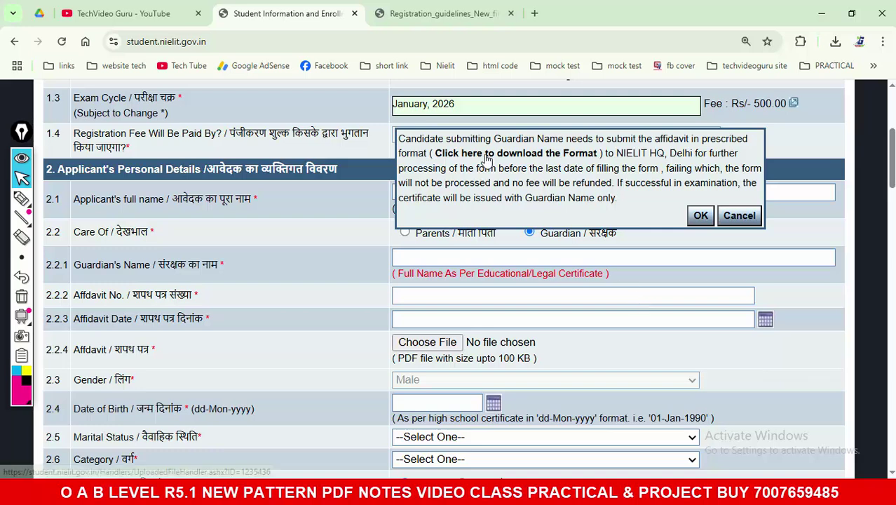
{"action": "left_click", "coordinate": [487, 160]}
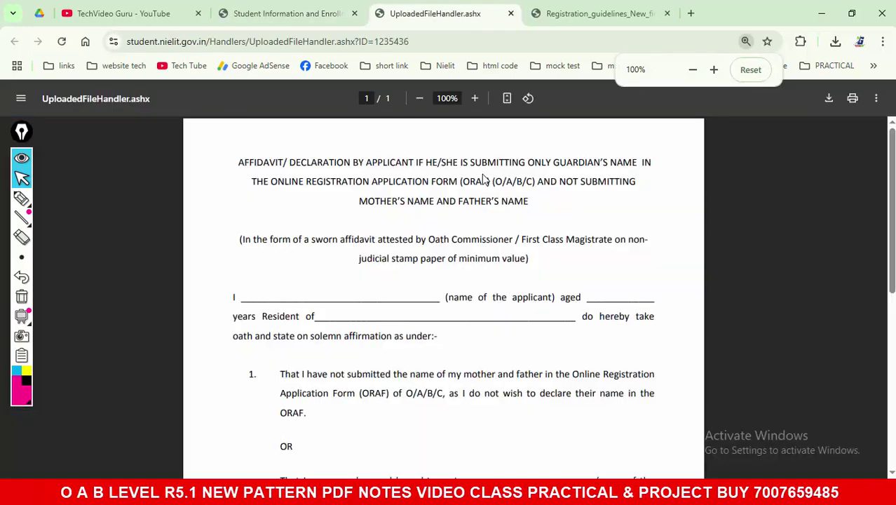
Step: Read the guardian affidavit PDF, including the name blank and the sworn attestation requirement
{"action": "left_click_drag", "start_coordinate": [242, 298], "coordinate": [469, 298]}
{"action": "left_click", "coordinate": [580, 303]}
{"action": "left_click_drag", "start_coordinate": [580, 301], "coordinate": [653, 299]}
{"action": "left_click_drag", "start_coordinate": [315, 317], "coordinate": [484, 320]}
{"action": "scroll", "coordinate": [481, 322], "scroll_direction": "down", "scroll_amount": 2}
{"action": "scroll", "coordinate": [481, 325], "scroll_direction": "down", "scroll_amount": 2}
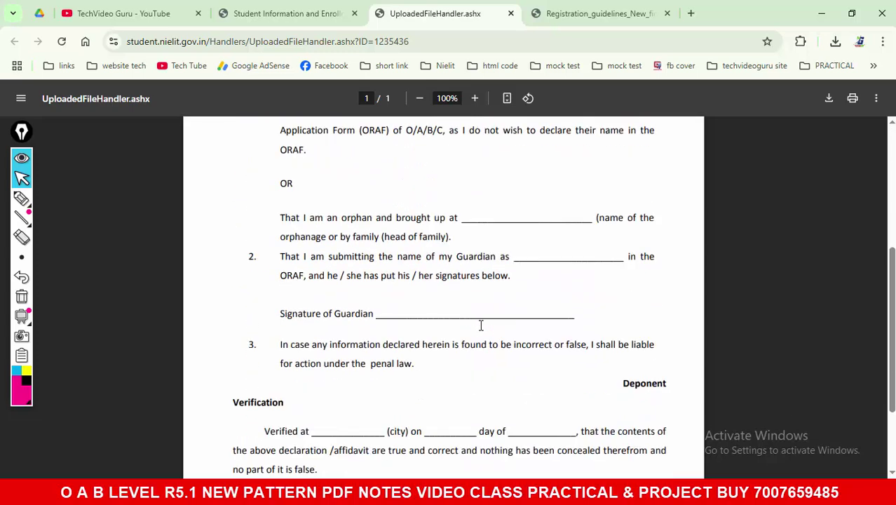
{"action": "scroll", "coordinate": [376, 329], "scroll_direction": "down", "scroll_amount": 2}
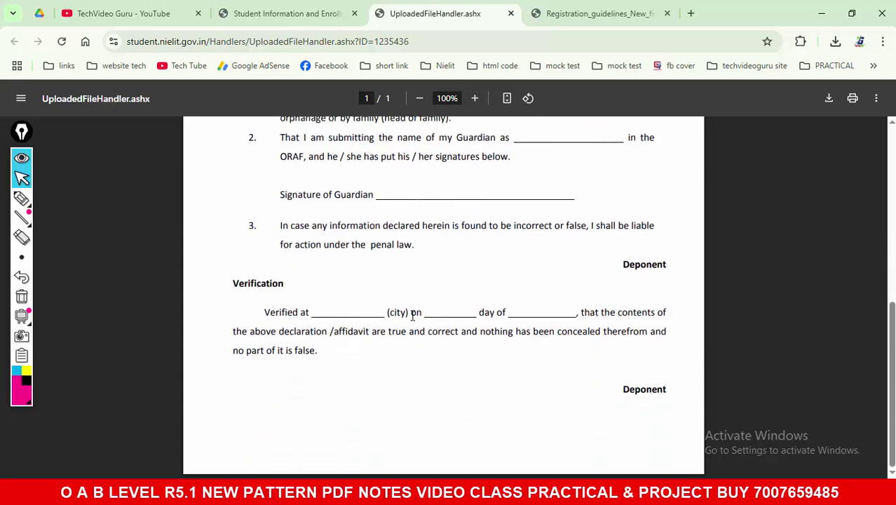
{"action": "scroll", "coordinate": [420, 319], "scroll_direction": "up", "scroll_amount": 4}
{"action": "scroll", "coordinate": [426, 323], "scroll_direction": "up", "scroll_amount": 2}
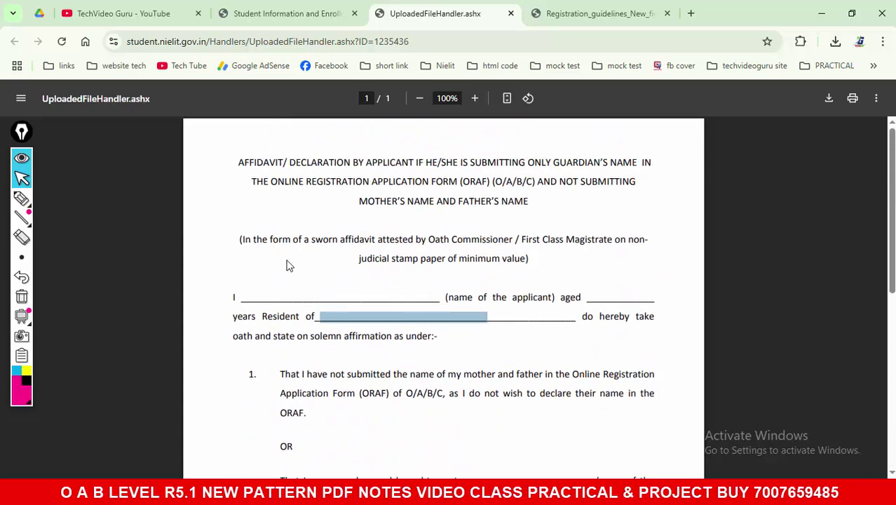
{"action": "left_click_drag", "start_coordinate": [244, 240], "coordinate": [623, 240]}
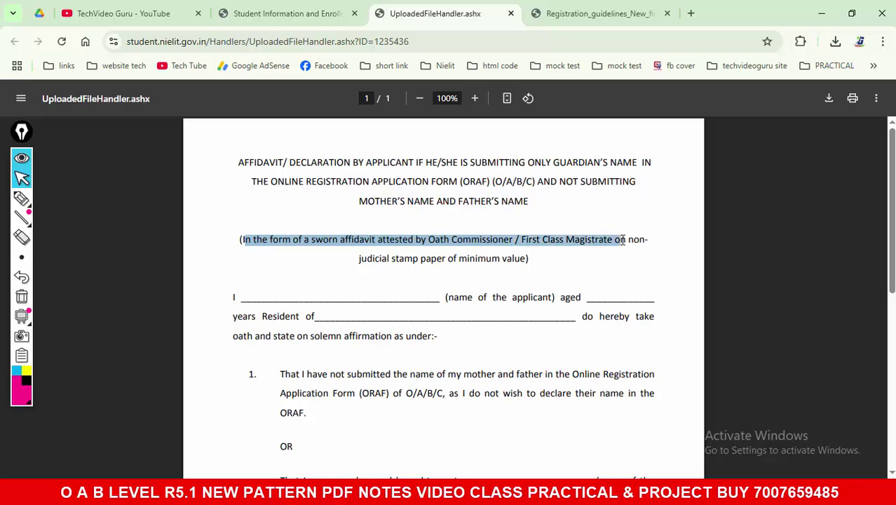
{"action": "left_click", "coordinate": [555, 248]}
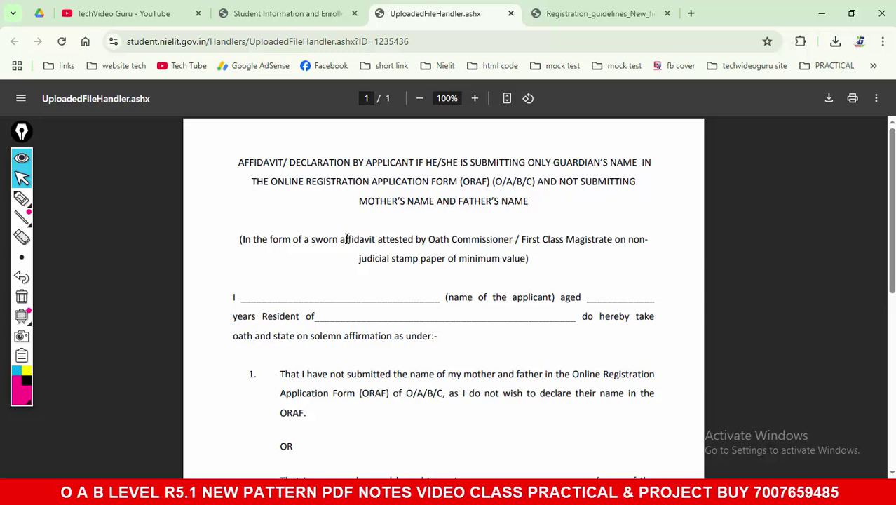
Step: Dismiss the affidavit notice to keep Parents, and enter placeholder father's and mother's names
{"action": "left_click", "coordinate": [281, 14]}
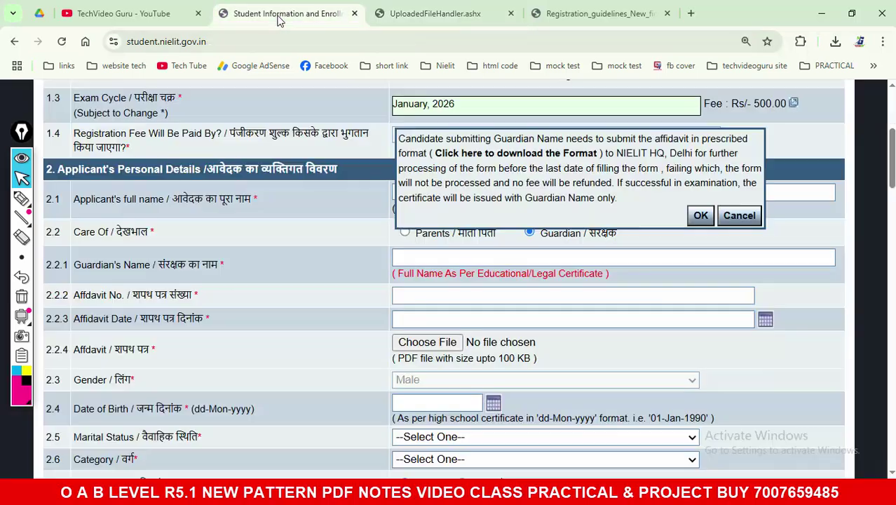
{"action": "left_click", "coordinate": [737, 216]}
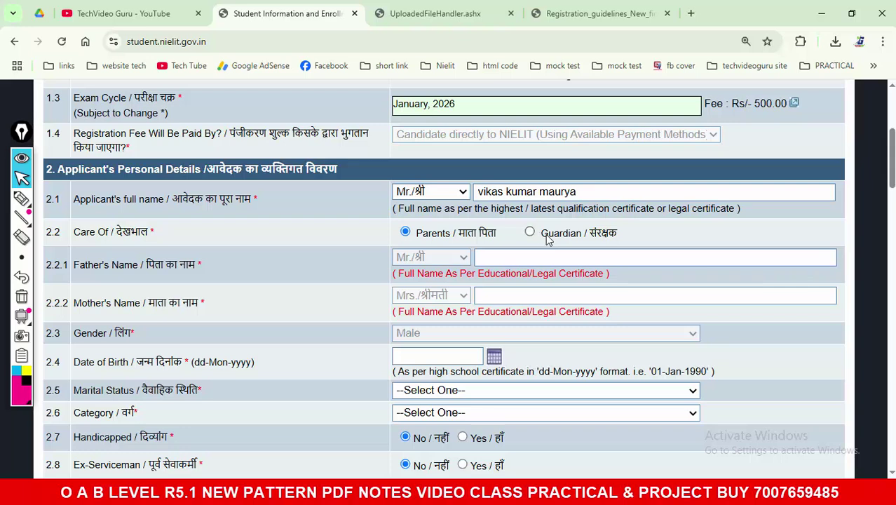
{"action": "scroll", "coordinate": [302, 253], "scroll_direction": "down", "scroll_amount": 1}
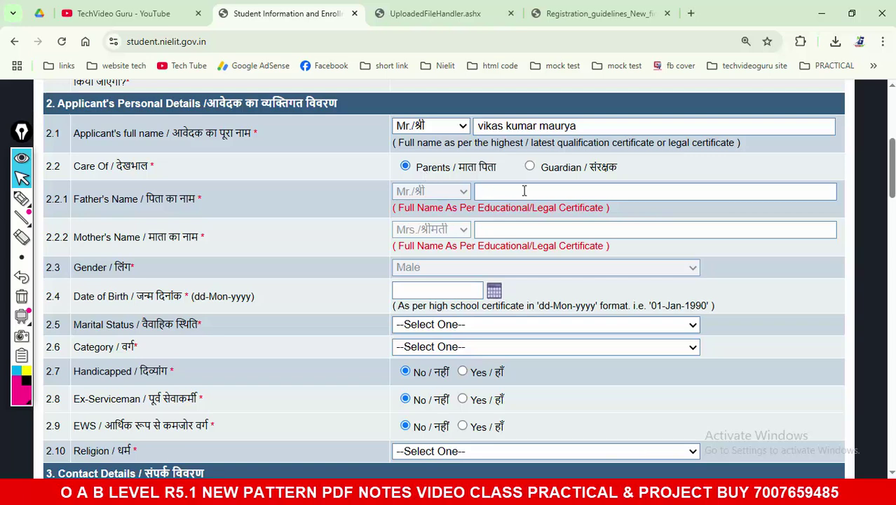
{"action": "left_click", "coordinate": [525, 194]}
{"action": "type", "text": "sdgdg"}
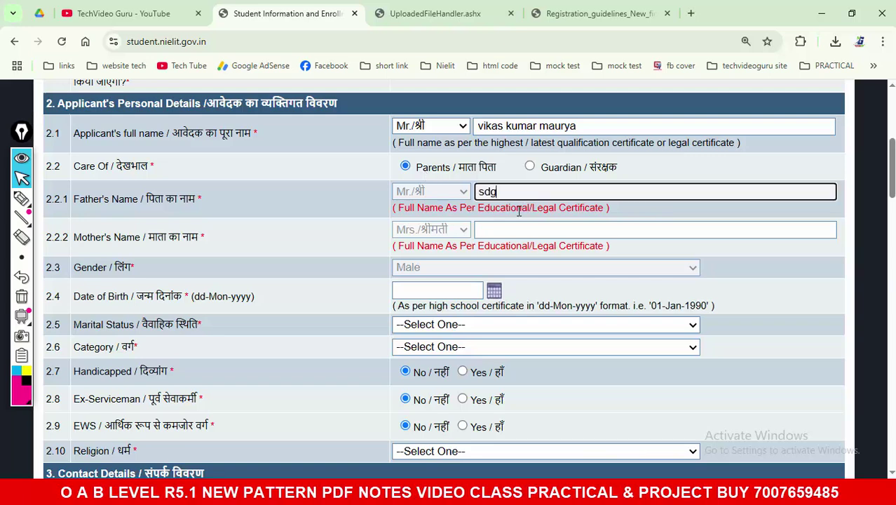
{"action": "key", "text": "Tab"}
{"action": "type", "text": "sdherfh"}
Step: Bring up the calendar picker for the date of birth field
{"action": "scroll", "coordinate": [207, 195], "scroll_direction": "down", "scroll_amount": 1}
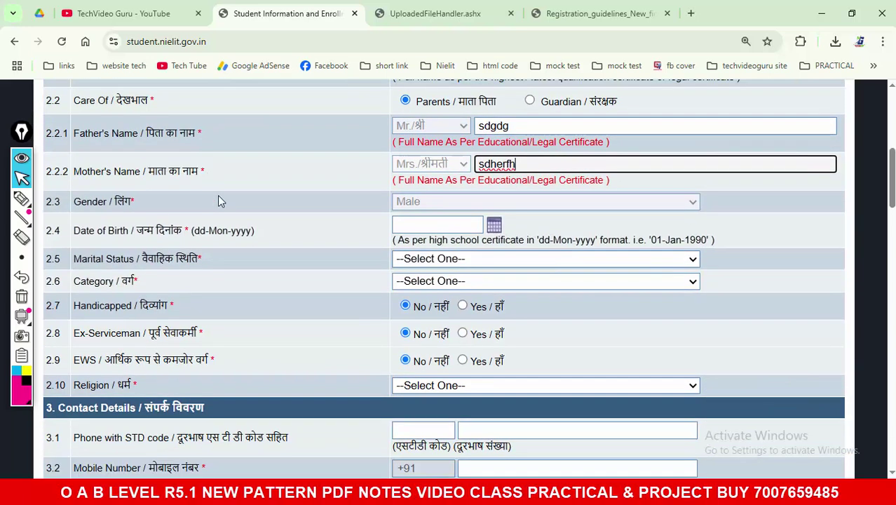
{"action": "double_click", "coordinate": [79, 231]}
{"action": "left_click_drag", "start_coordinate": [152, 234], "coordinate": [274, 238]}
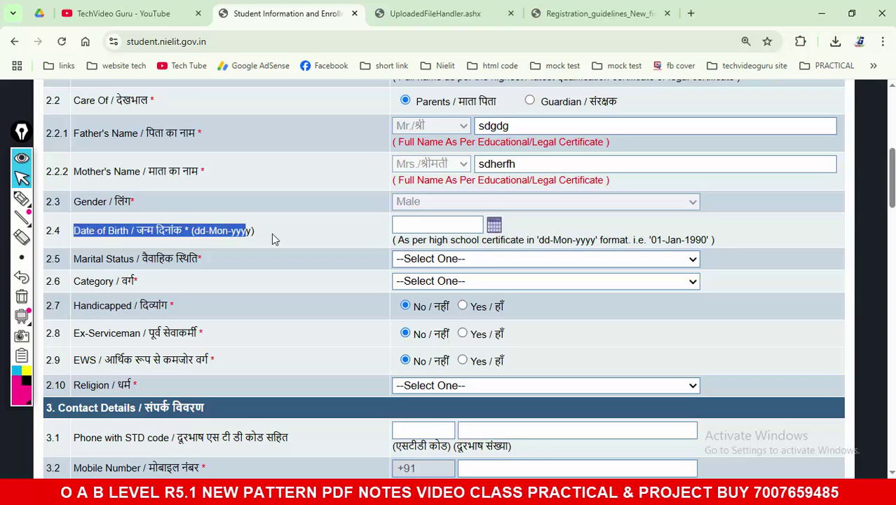
{"action": "left_click", "coordinate": [460, 222]}
{"action": "left_click", "coordinate": [493, 224]}
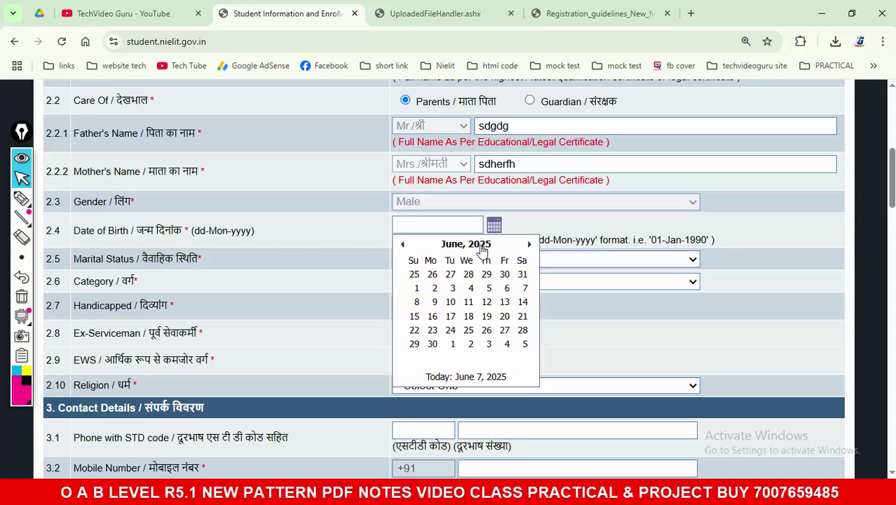
{"action": "left_click", "coordinate": [464, 243]}
{"action": "left_click", "coordinate": [468, 244]}
{"action": "left_click", "coordinate": [402, 244]}
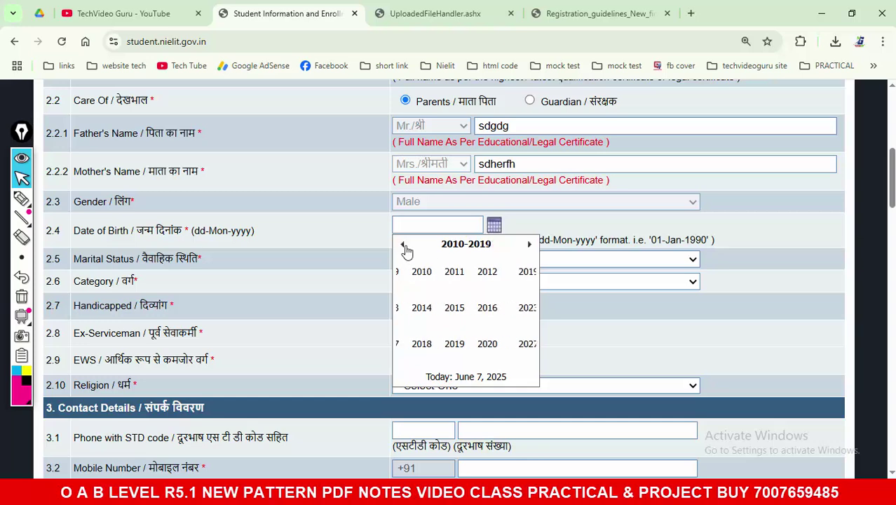
{"action": "left_click", "coordinate": [403, 244]}
{"action": "left_click", "coordinate": [402, 244]}
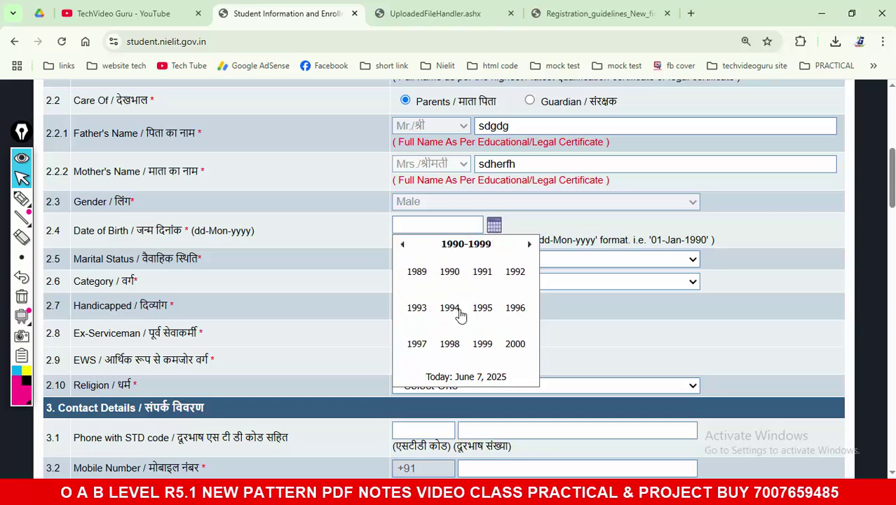
{"action": "left_click", "coordinate": [452, 307]}
{"action": "left_click", "coordinate": [452, 311]}
{"action": "left_click", "coordinate": [487, 339]}
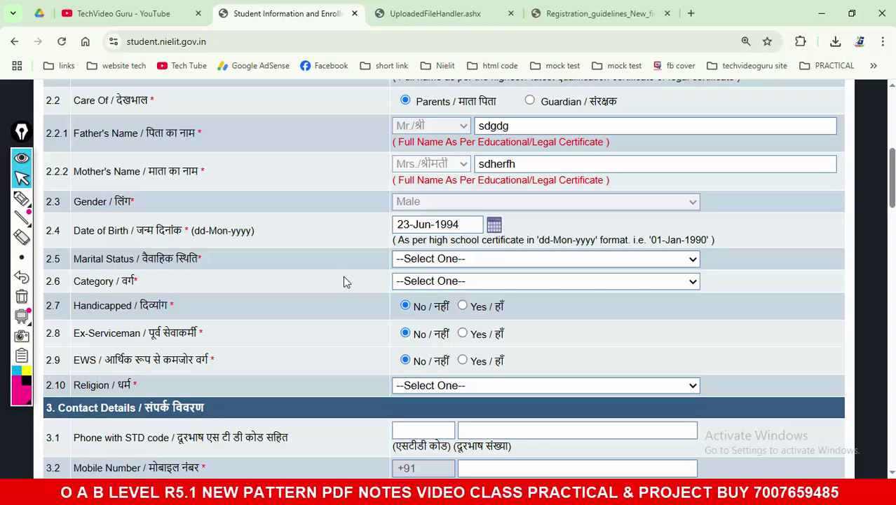
Step: Set marital status to Single and category to General
{"action": "left_click_drag", "start_coordinate": [77, 262], "coordinate": [236, 263]}
{"action": "left_click", "coordinate": [458, 262]}
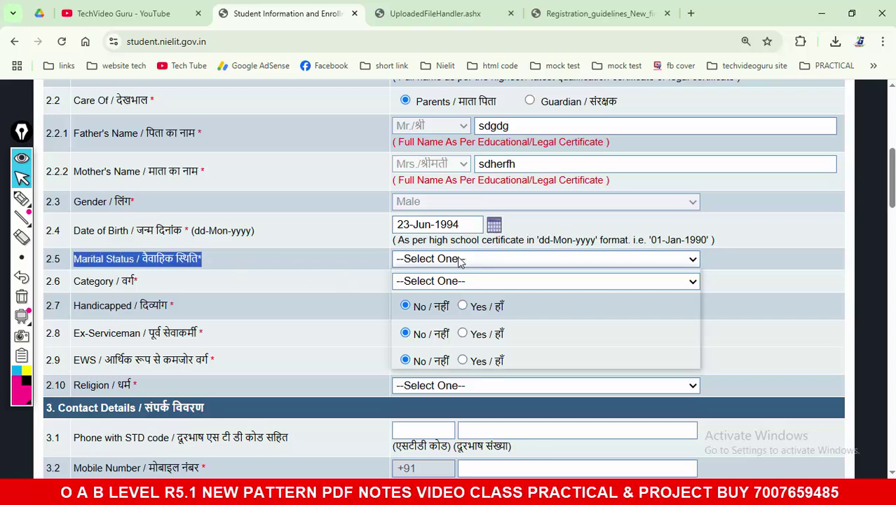
{"action": "left_click", "coordinate": [449, 277]}
{"action": "key", "text": "Down"}
{"action": "left_click", "coordinate": [449, 259]}
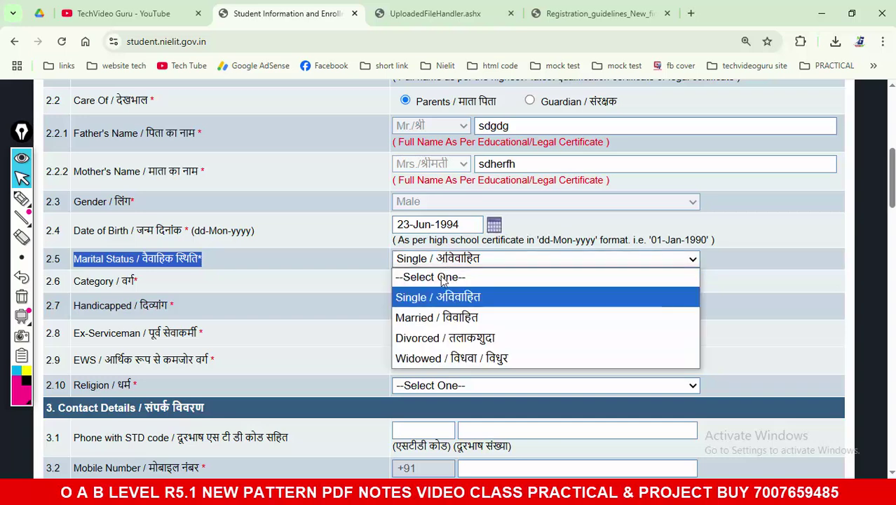
{"action": "left_click", "coordinate": [323, 265]}
{"action": "scroll", "coordinate": [328, 259], "scroll_direction": "down", "scroll_amount": 1}
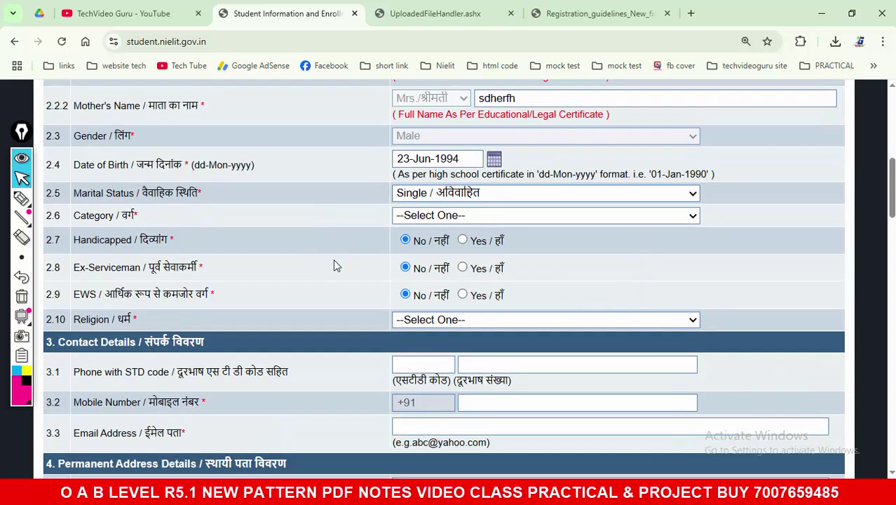
{"action": "left_click", "coordinate": [452, 215]}
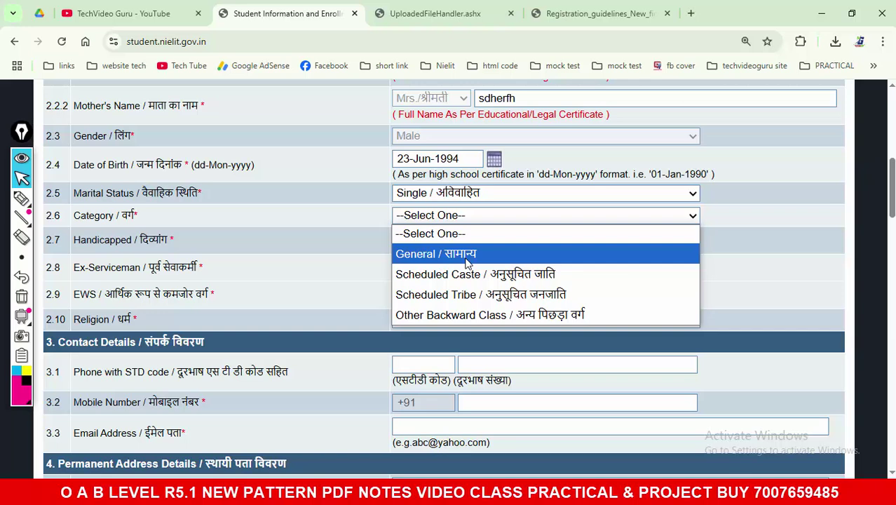
{"action": "left_click", "coordinate": [466, 258]}
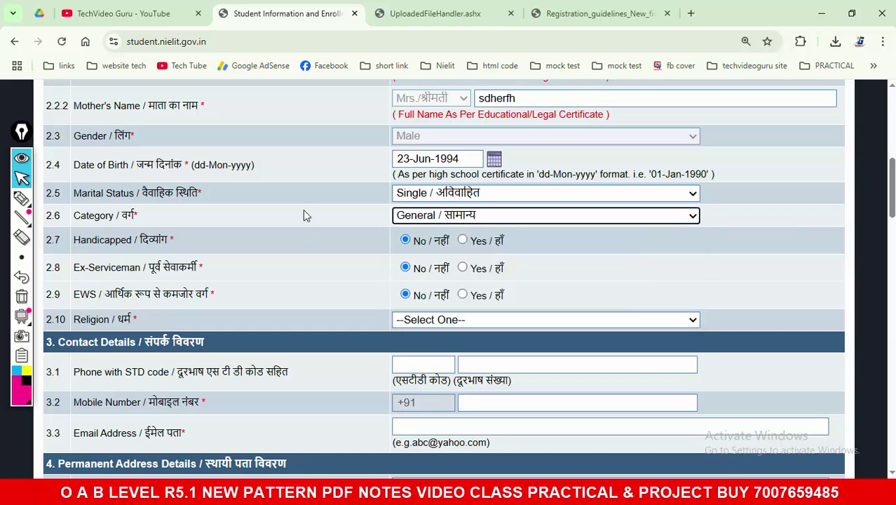
Step: Leave Handicapped, Ex-Serviceman and EWS at No, and choose Hinduism as religion
{"action": "scroll", "coordinate": [303, 216], "scroll_direction": "down", "scroll_amount": 1}
{"action": "left_click", "coordinate": [109, 174]}
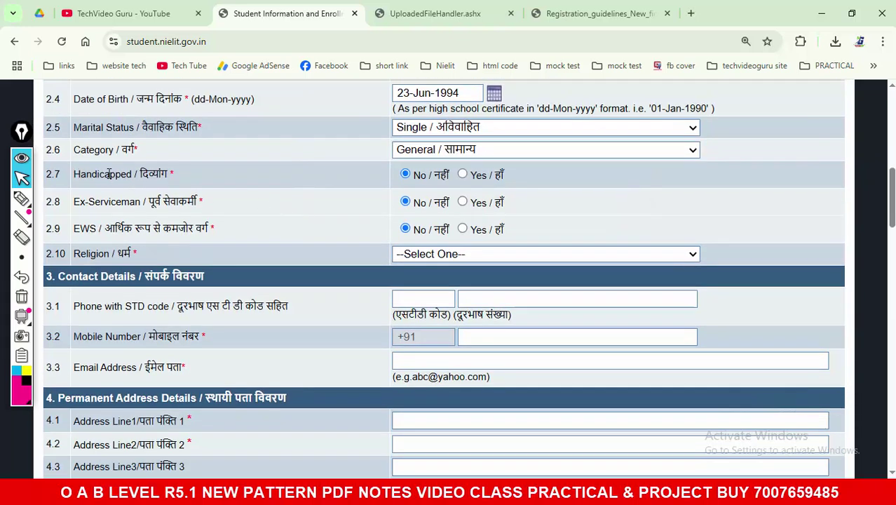
{"action": "triple_click", "coordinate": [109, 174]}
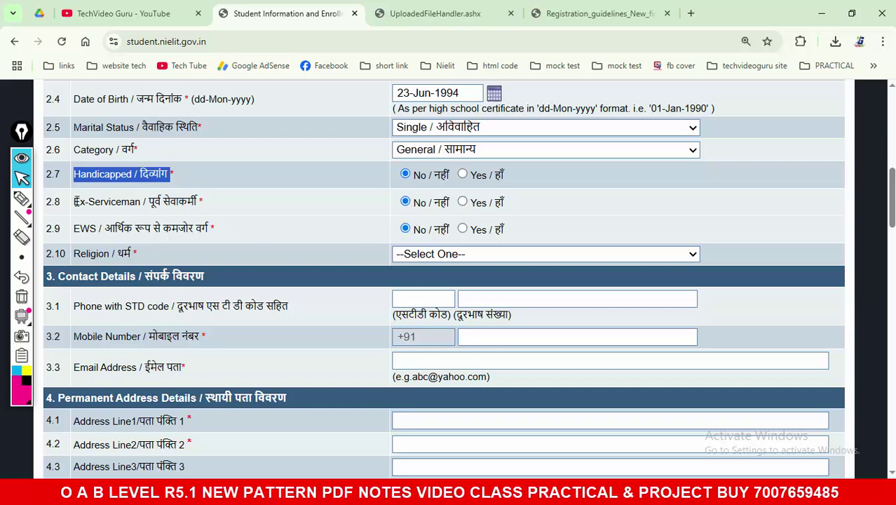
{"action": "left_click_drag", "start_coordinate": [76, 201], "coordinate": [225, 215]}
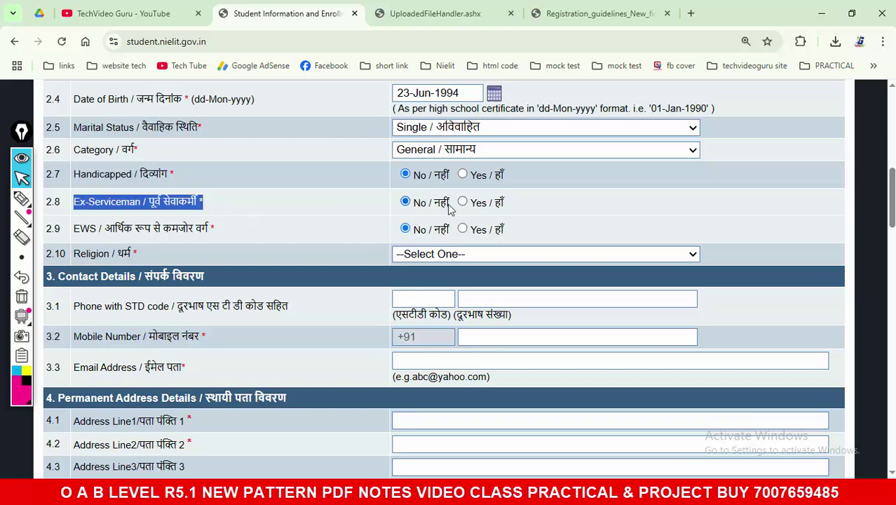
{"action": "left_click_drag", "start_coordinate": [76, 233], "coordinate": [218, 236]}
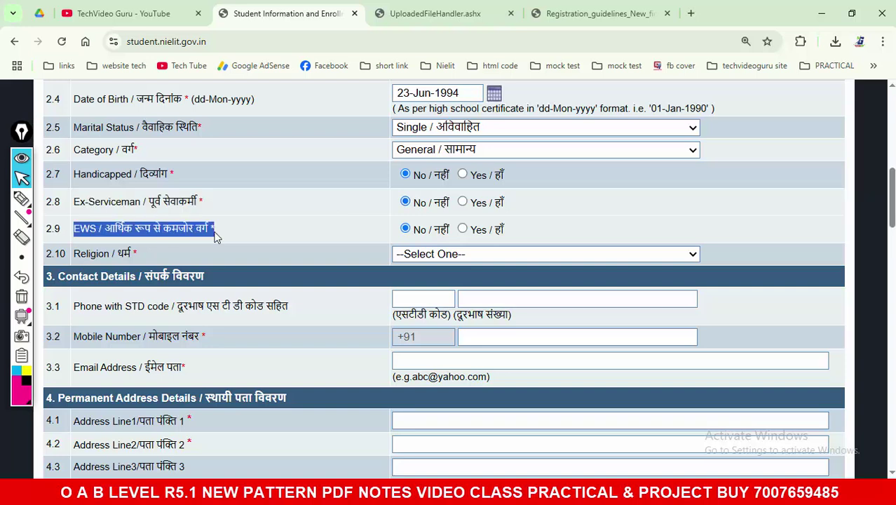
{"action": "left_click", "coordinate": [439, 254]}
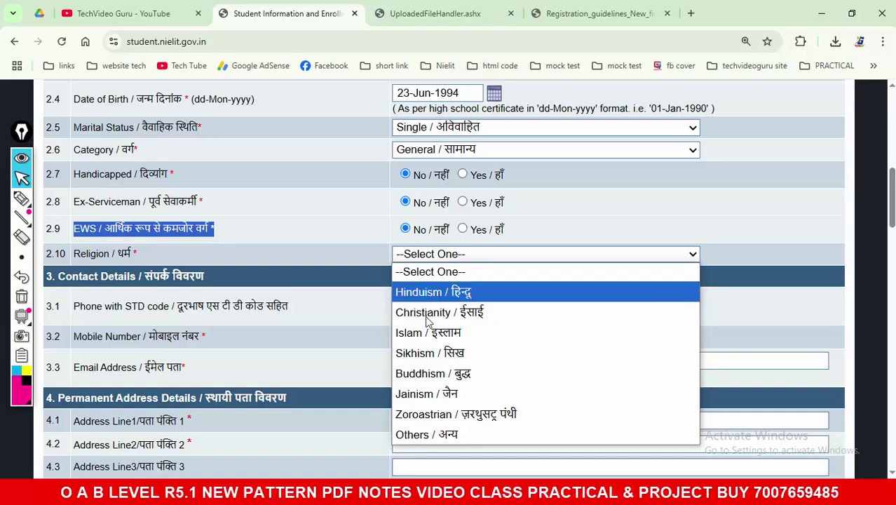
{"action": "left_click", "coordinate": [457, 293]}
{"action": "scroll", "coordinate": [325, 248], "scroll_direction": "down", "scroll_amount": 1}
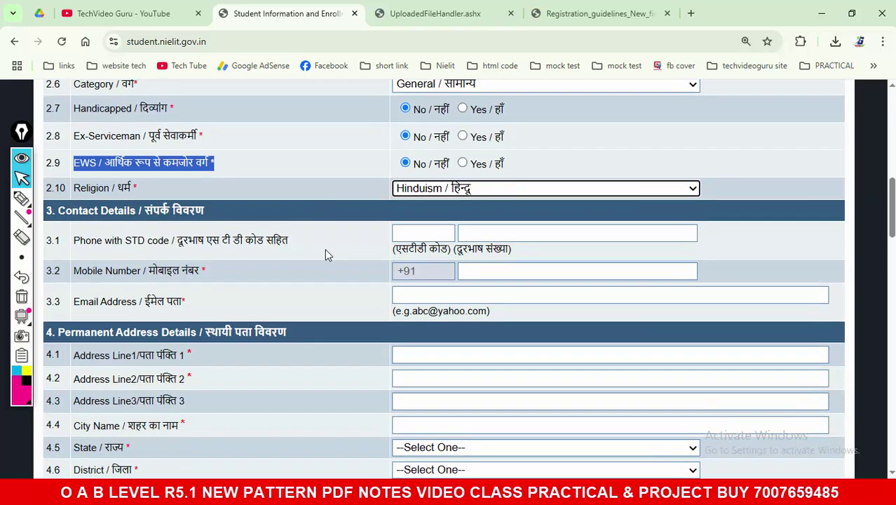
{"action": "scroll", "coordinate": [262, 252], "scroll_direction": "down", "scroll_amount": 1}
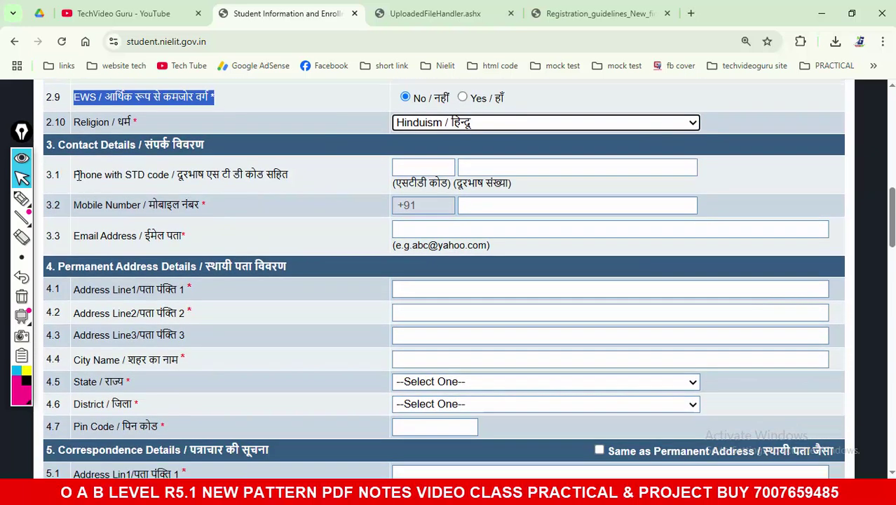
{"action": "left_click_drag", "start_coordinate": [79, 175], "coordinate": [275, 192]}
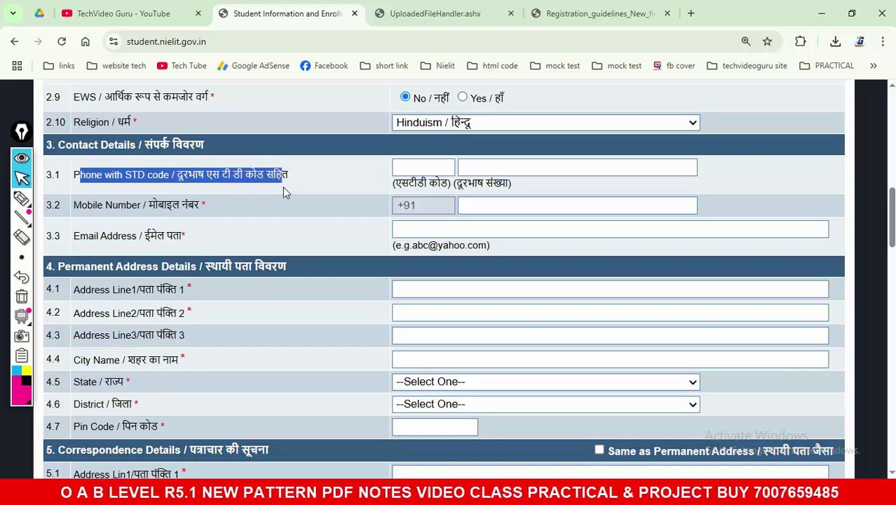
{"action": "left_click", "coordinate": [474, 169]}
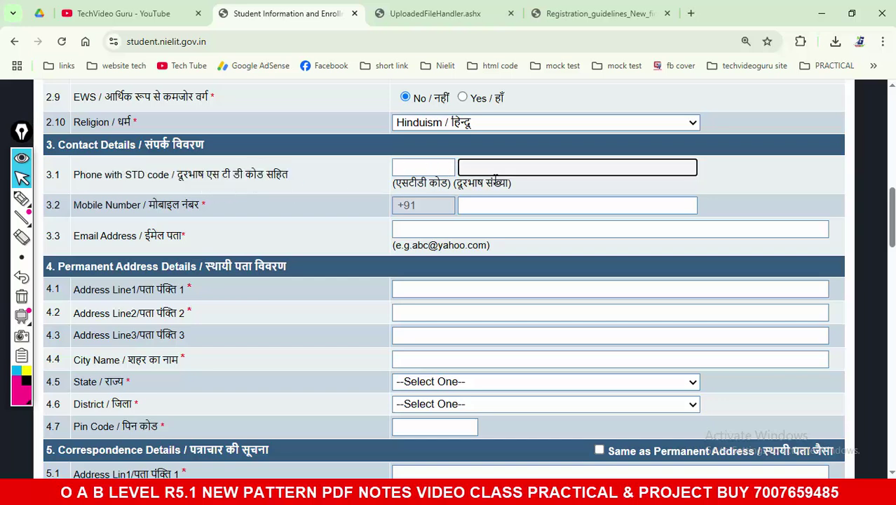
{"action": "left_click_drag", "start_coordinate": [75, 205], "coordinate": [219, 210]}
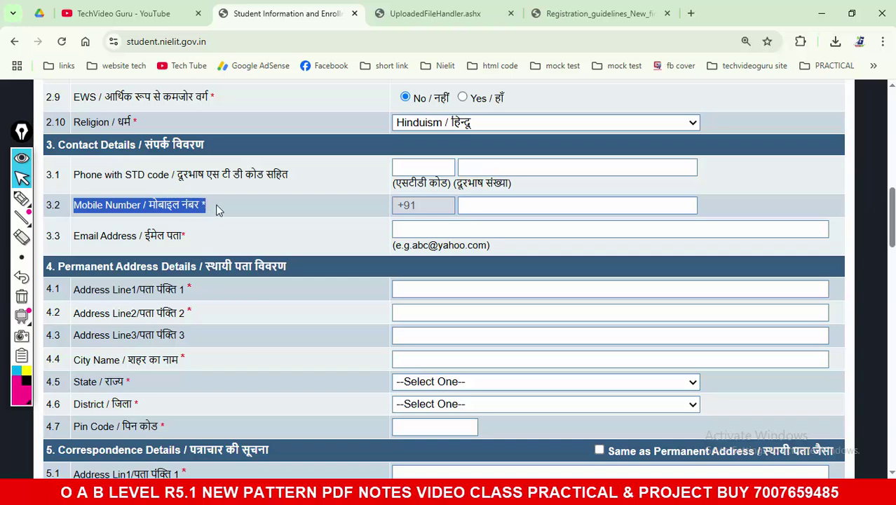
{"action": "left_click", "coordinate": [461, 204]}
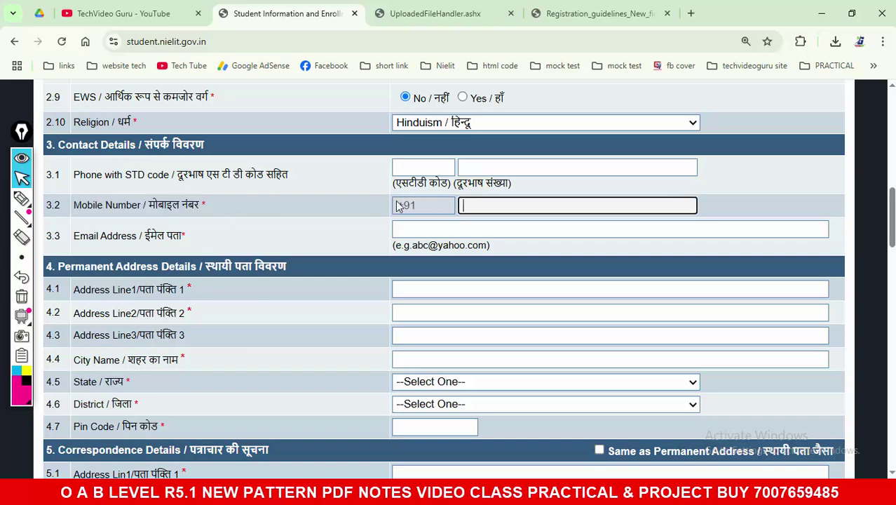
{"action": "left_click", "coordinate": [21, 198]}
{"action": "left_click_drag", "start_coordinate": [223, 210], "coordinate": [282, 198]}
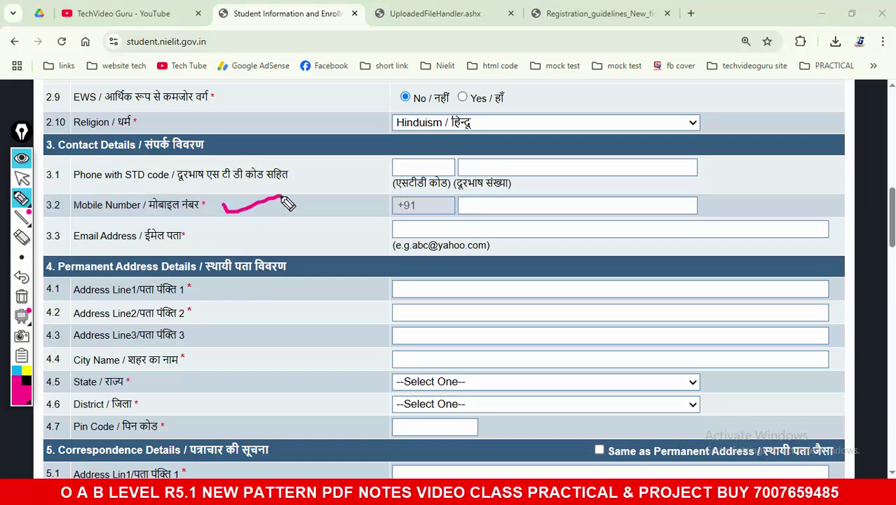
{"action": "left_click_drag", "start_coordinate": [366, 211], "coordinate": [456, 197]}
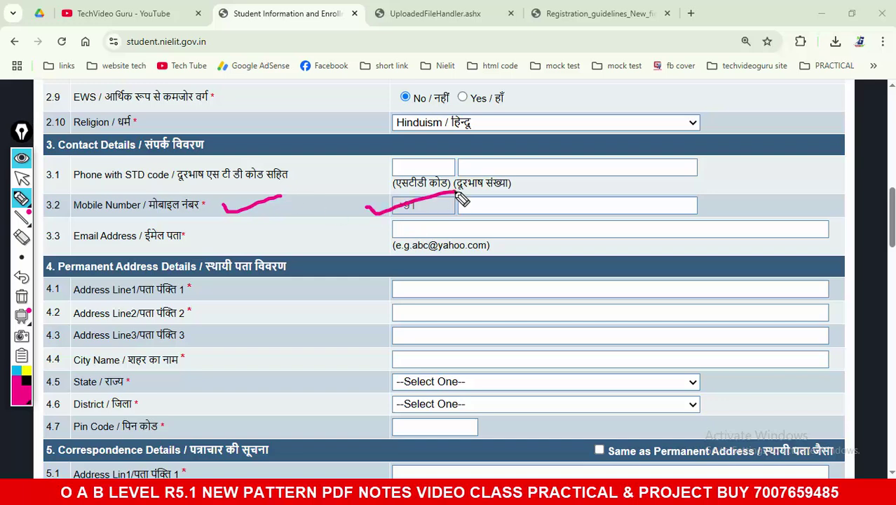
{"action": "left_click_drag", "start_coordinate": [198, 239], "coordinate": [267, 230]}
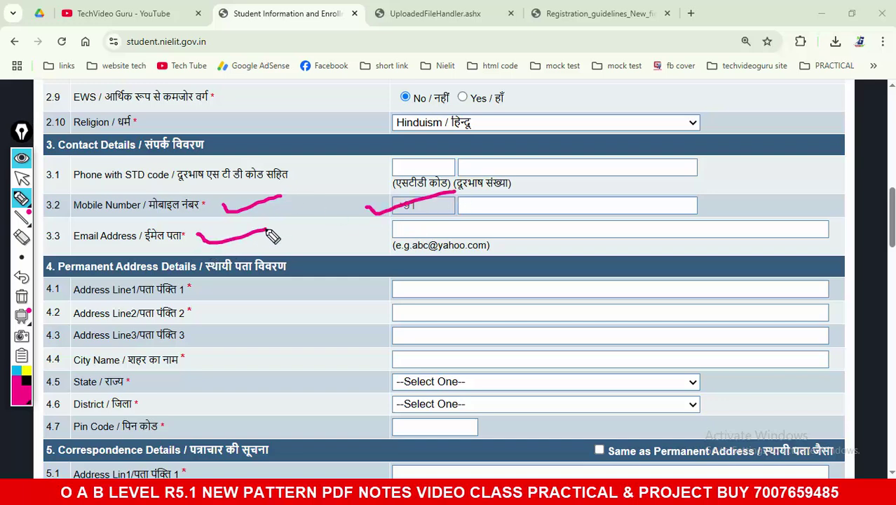
{"action": "left_click_drag", "start_coordinate": [361, 229], "coordinate": [431, 224]}
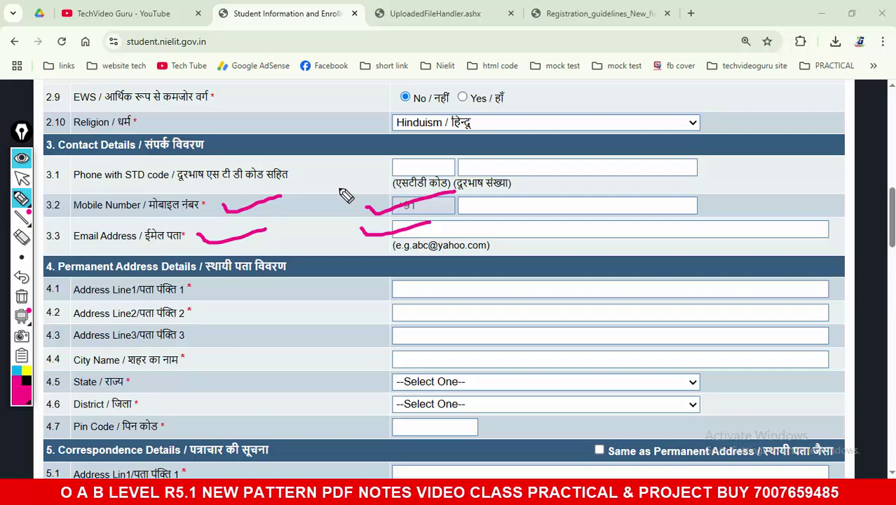
{"action": "left_click", "coordinate": [25, 299]}
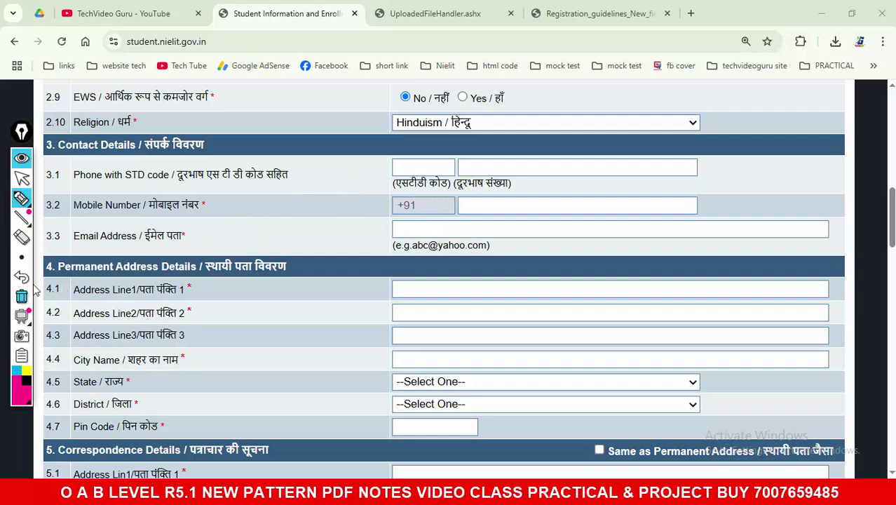
{"action": "left_click", "coordinate": [21, 179]}
{"action": "scroll", "coordinate": [304, 248], "scroll_direction": "down", "scroll_amount": 3}
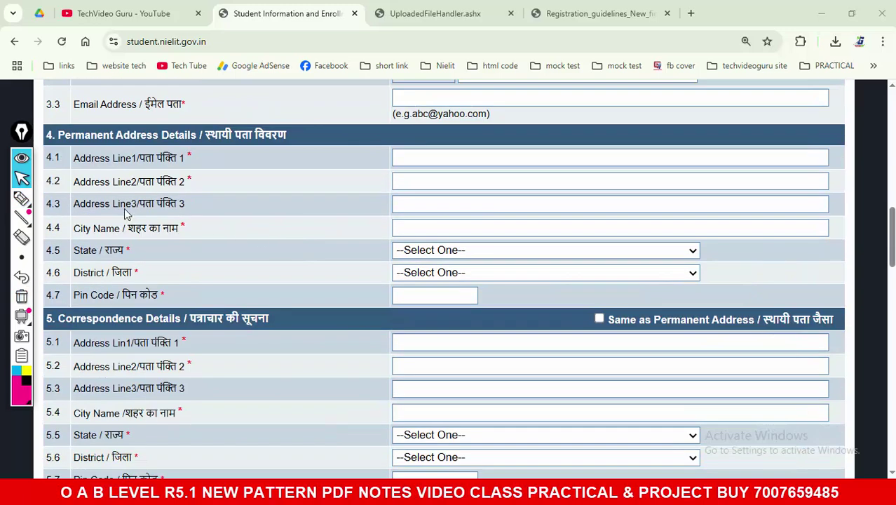
{"action": "scroll", "coordinate": [181, 210], "scroll_direction": "down", "scroll_amount": 1}
{"action": "mouse_move", "coordinate": [22, 199]}
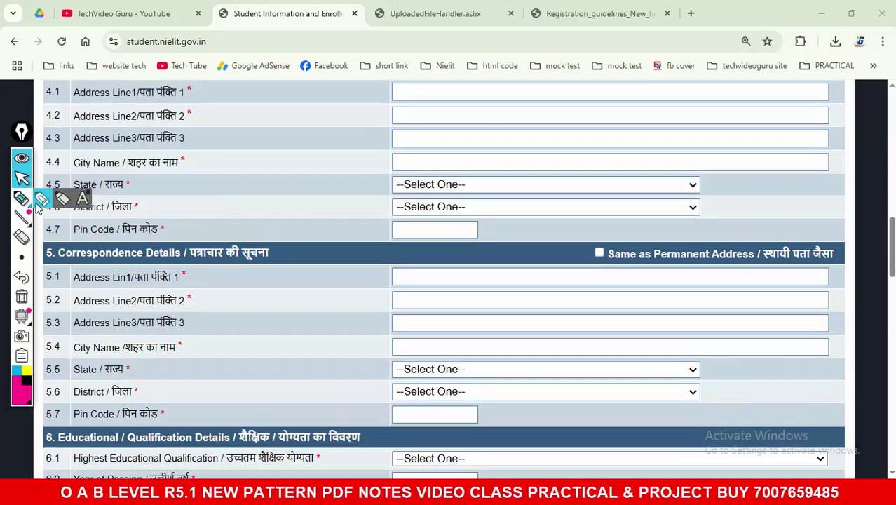
{"action": "scroll", "coordinate": [238, 200], "scroll_direction": "up", "scroll_amount": 1}
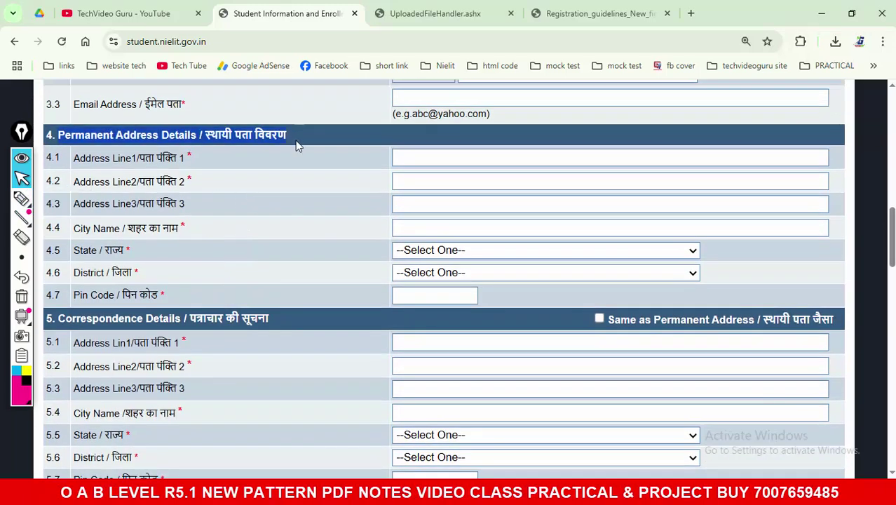
{"action": "scroll", "coordinate": [273, 206], "scroll_direction": "down", "scroll_amount": 1}
{"action": "left_click_drag", "start_coordinate": [60, 252], "coordinate": [269, 260]}
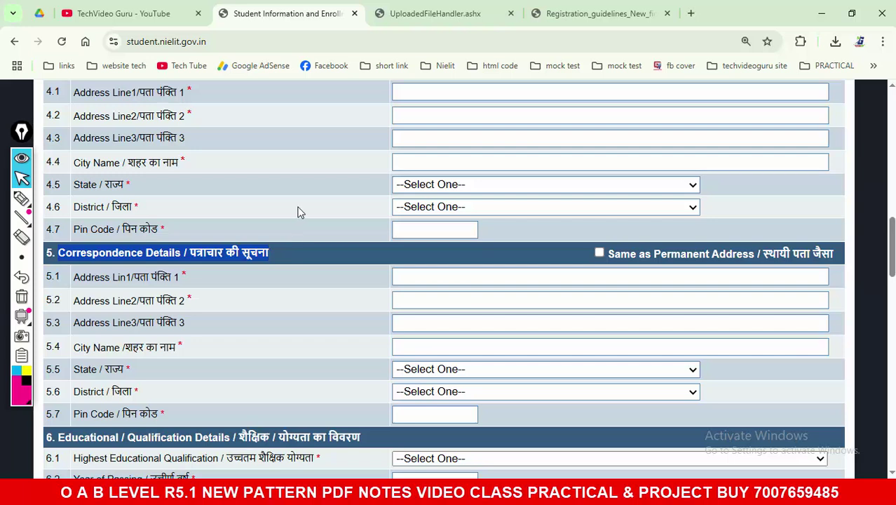
{"action": "scroll", "coordinate": [298, 210], "scroll_direction": "up", "scroll_amount": 1}
{"action": "scroll", "coordinate": [440, 233], "scroll_direction": "down", "scroll_amount": 4}
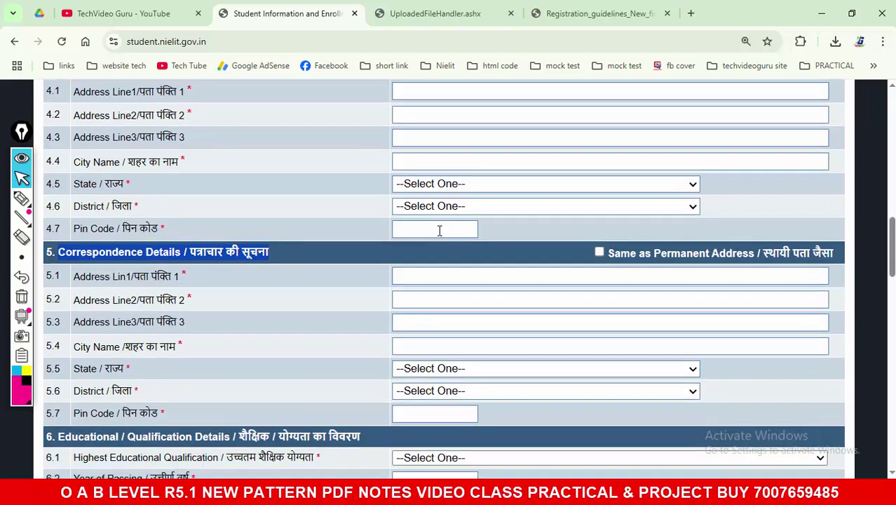
{"action": "scroll", "coordinate": [439, 233], "scroll_direction": "down", "scroll_amount": 1}
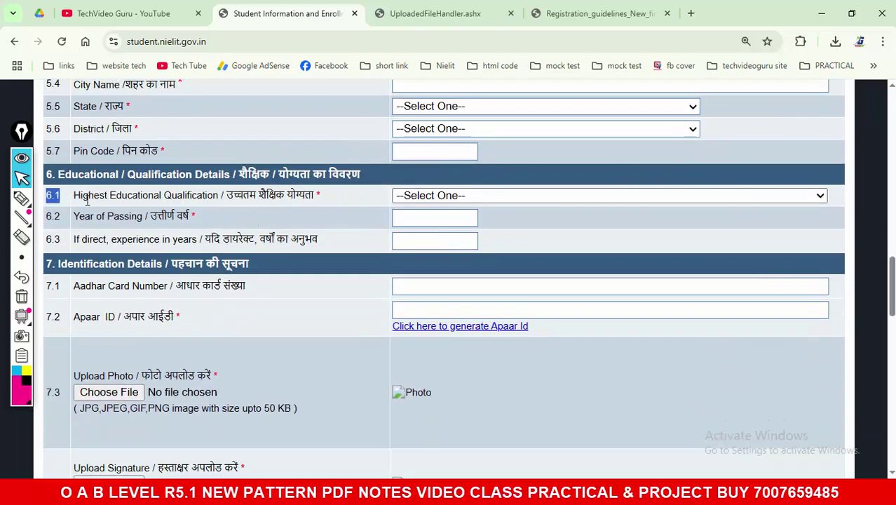
Step: Set Highest Educational Qualification to 10+2 after briefly picking 10+ITI recognized
{"action": "left_click_drag", "start_coordinate": [73, 198], "coordinate": [310, 199]}
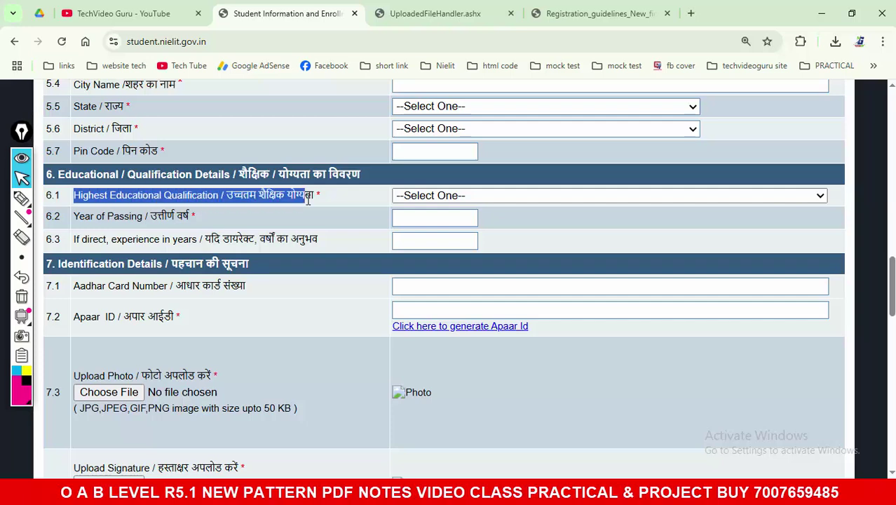
{"action": "left_click", "coordinate": [460, 197]}
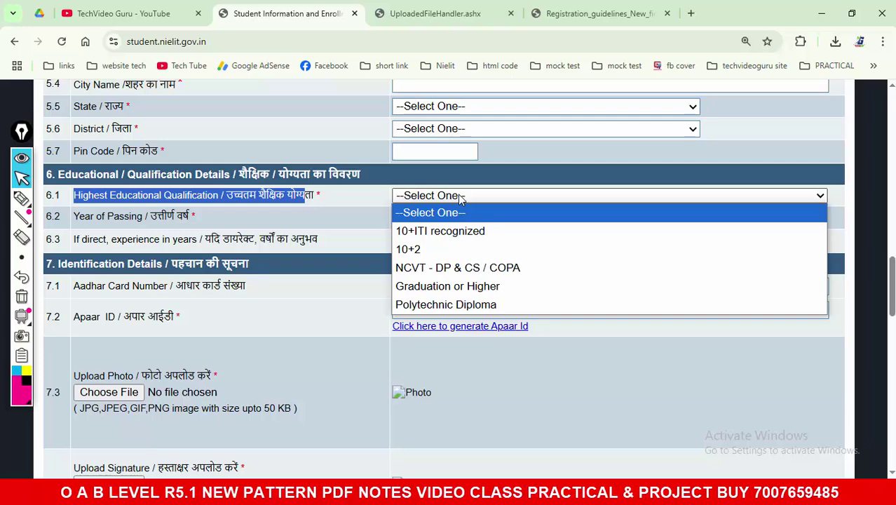
{"action": "left_click", "coordinate": [465, 230]}
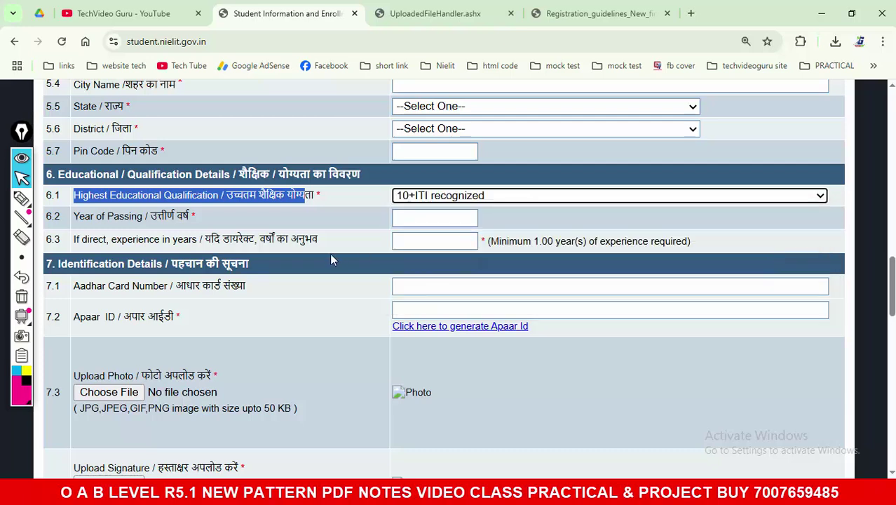
{"action": "left_click", "coordinate": [434, 200]}
{"action": "left_click", "coordinate": [429, 249]}
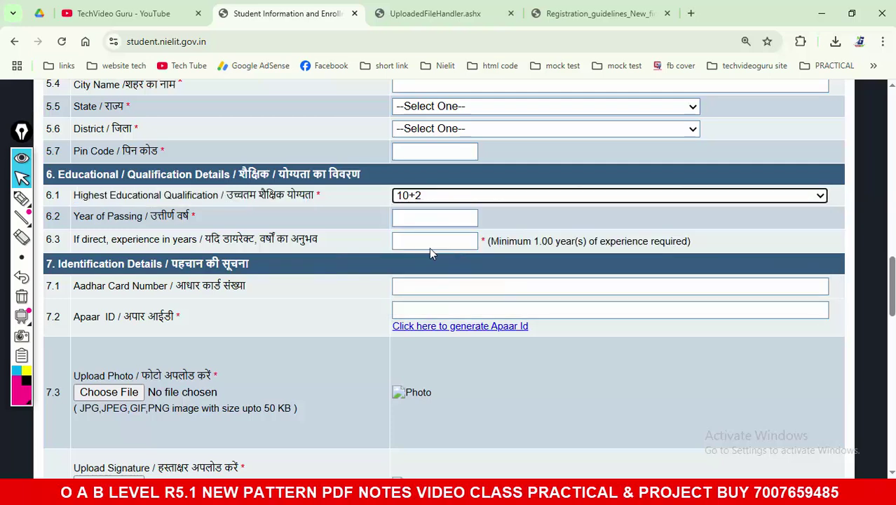
Step: Handwrite a '19+' and '1718' pen note with an arrow on screen, then clear it
{"action": "left_click", "coordinate": [21, 199]}
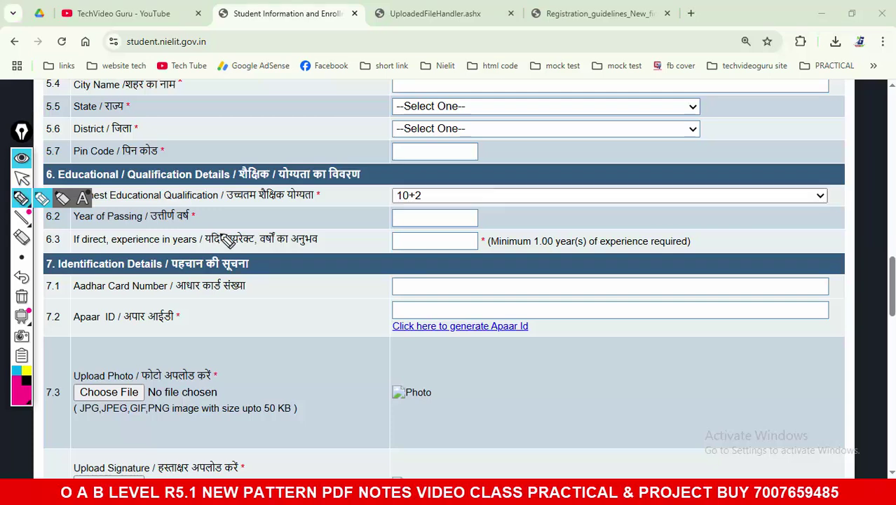
{"action": "left_click_drag", "start_coordinate": [226, 235], "coordinate": [224, 284]}
{"action": "left_click_drag", "start_coordinate": [263, 235], "coordinate": [244, 286]}
{"action": "mouse_move", "coordinate": [302, 238]}
{"action": "left_mouse_down"}
{"action": "mouse_move", "coordinate": [288, 272]}
{"action": "mouse_move", "coordinate": [326, 249]}
{"action": "left_mouse_up"}
{"action": "mouse_move", "coordinate": [256, 313]}
{"action": "left_mouse_down"}
{"action": "mouse_move", "coordinate": [255, 330]}
{"action": "mouse_move", "coordinate": [317, 319]}
{"action": "left_mouse_up"}
{"action": "left_click", "coordinate": [341, 285]}
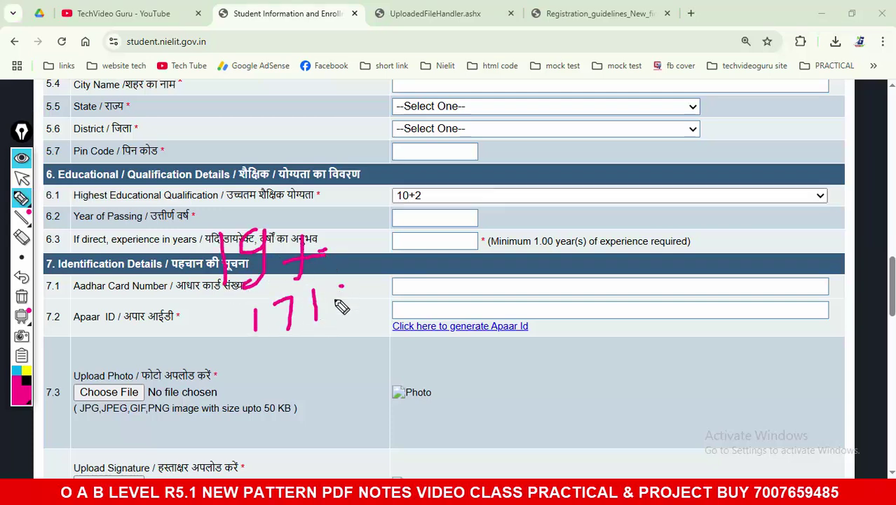
{"action": "left_click_drag", "start_coordinate": [336, 283], "coordinate": [328, 314]}
{"action": "left_click_drag", "start_coordinate": [256, 347], "coordinate": [356, 321]}
{"action": "mouse_move", "coordinate": [305, 343]}
{"action": "left_mouse_down"}
{"action": "mouse_move", "coordinate": [351, 361]}
{"action": "mouse_move", "coordinate": [319, 375]}
{"action": "left_mouse_up"}
{"action": "mouse_move", "coordinate": [373, 370]}
{"action": "left_mouse_down"}
{"action": "mouse_move", "coordinate": [384, 354]}
{"action": "mouse_move", "coordinate": [393, 366]}
{"action": "left_mouse_up"}
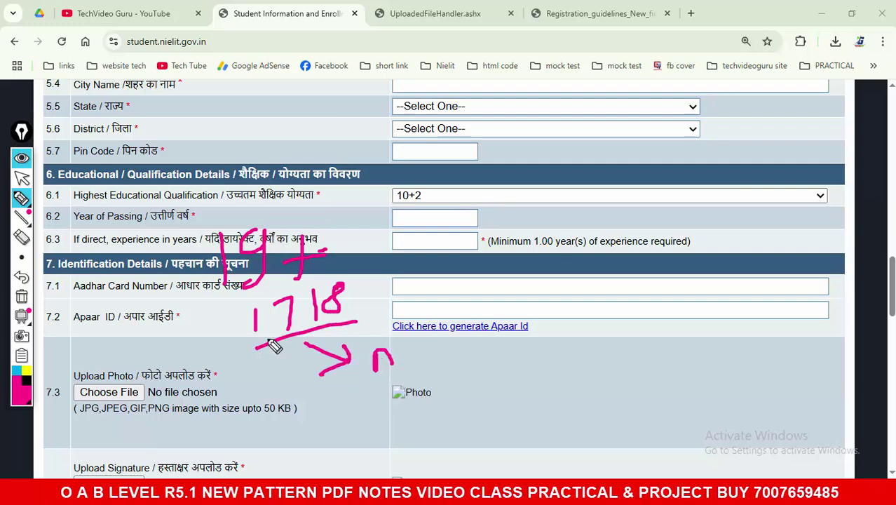
{"action": "left_click", "coordinate": [21, 297]}
{"action": "left_click", "coordinate": [21, 178]}
{"action": "left_click", "coordinate": [420, 197]}
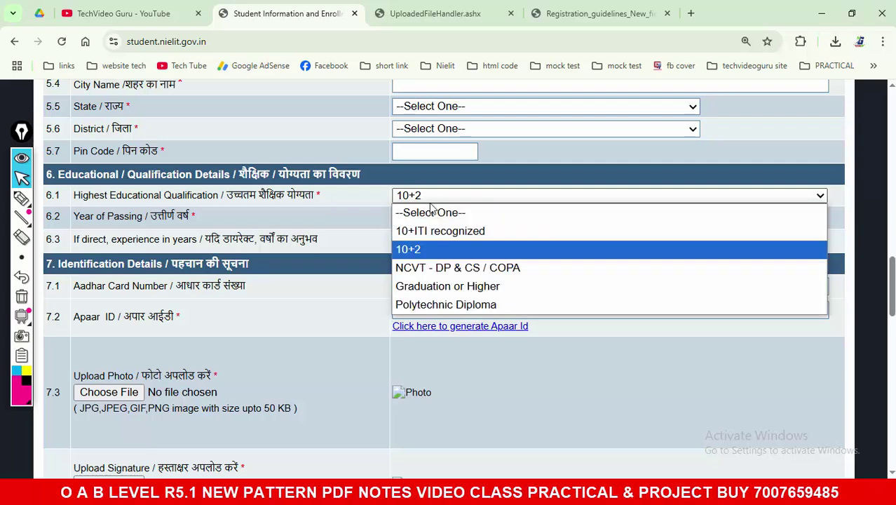
Step: Choose Graduation or Higher, enter 1 year of experience and Year of Passing 2023
{"action": "left_click", "coordinate": [477, 273]}
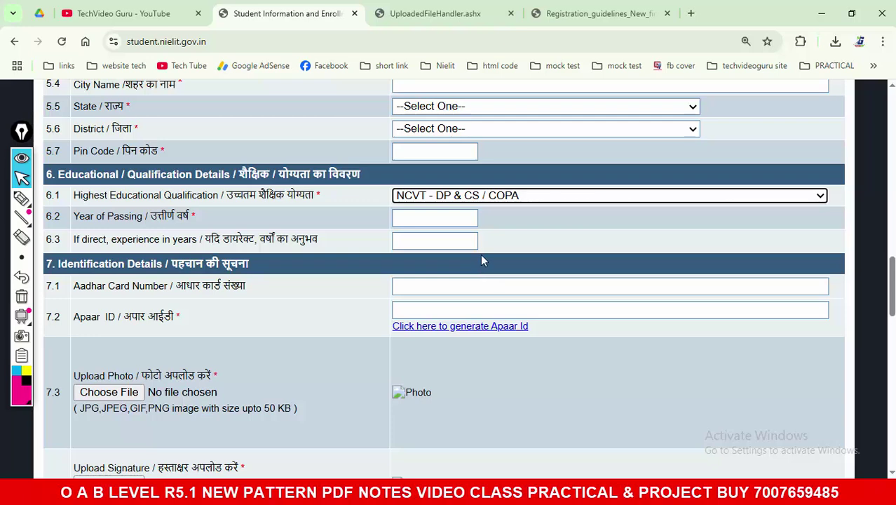
{"action": "left_click", "coordinate": [476, 196]}
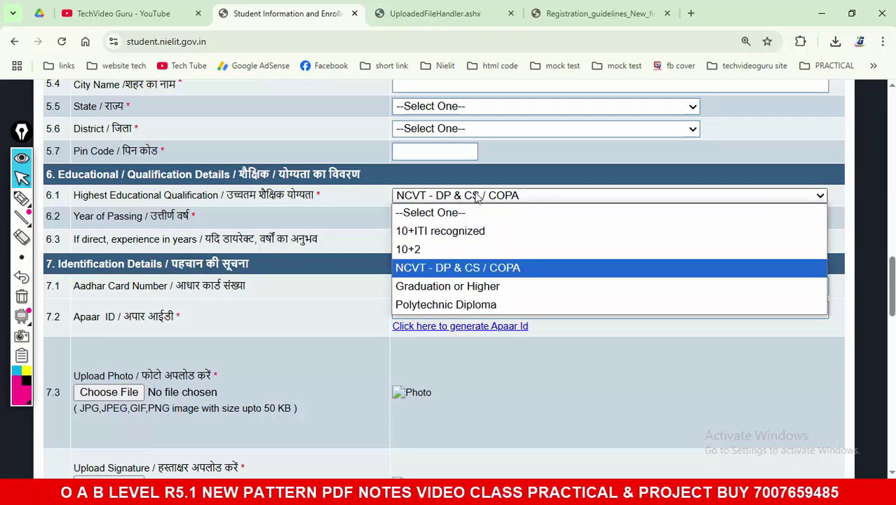
{"action": "left_click", "coordinate": [442, 287]}
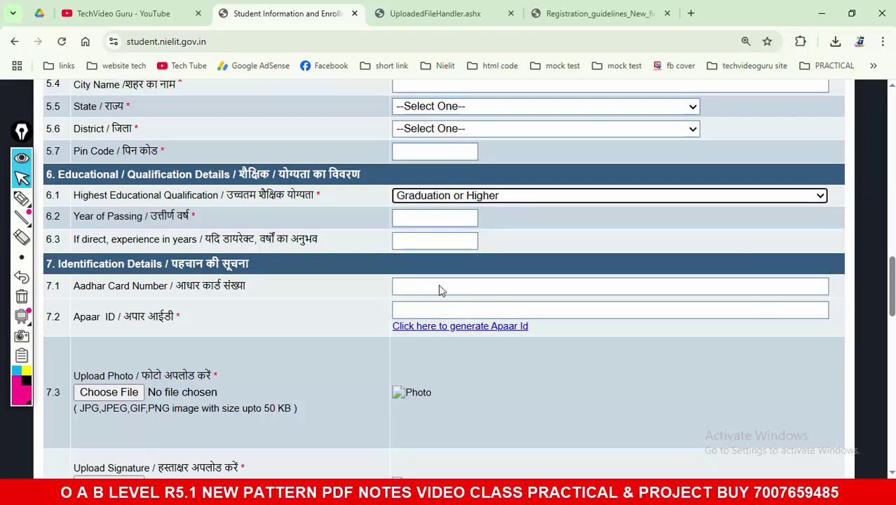
{"action": "left_click", "coordinate": [430, 241]}
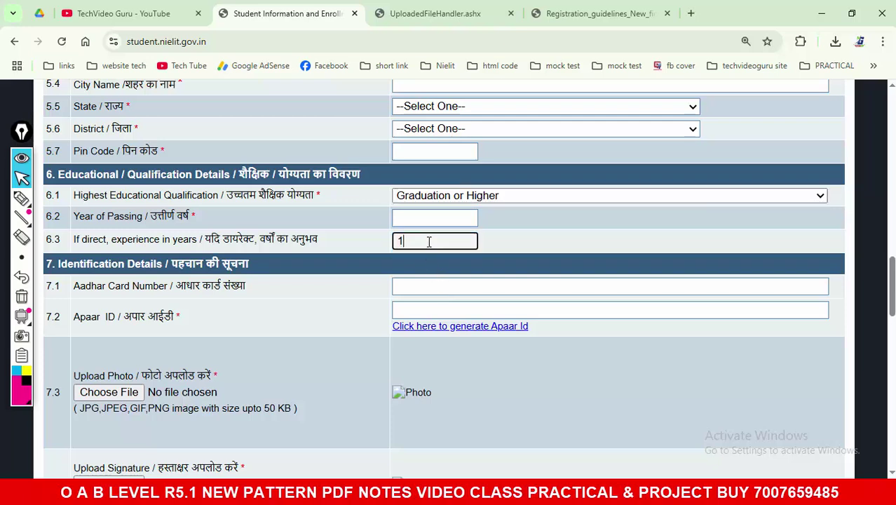
{"action": "type", "text": "1"}
{"action": "left_click", "coordinate": [433, 219]}
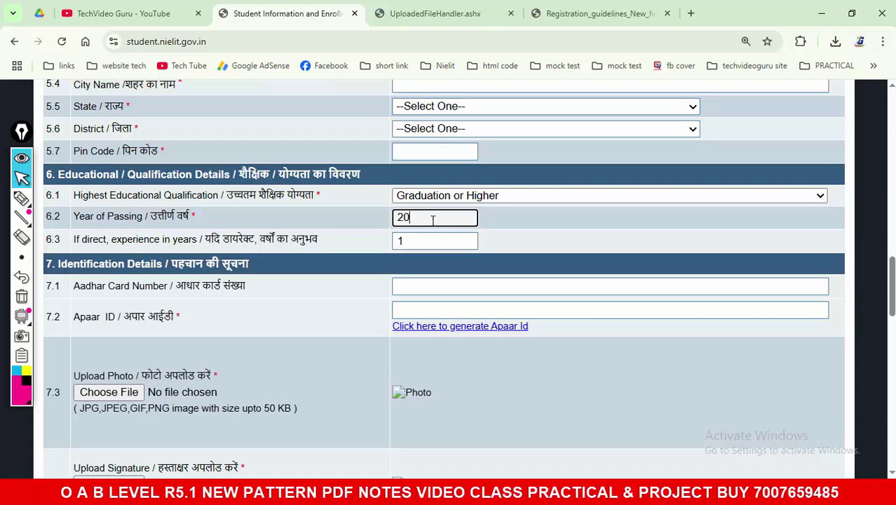
{"action": "type", "text": "2023"}
{"action": "left_click", "coordinate": [507, 219]}
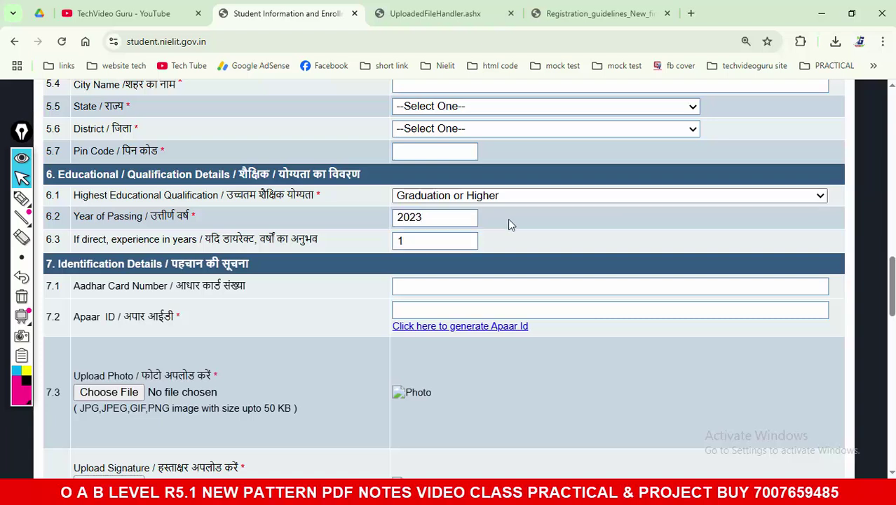
{"action": "scroll", "coordinate": [337, 253], "scroll_direction": "down", "scroll_amount": 1}
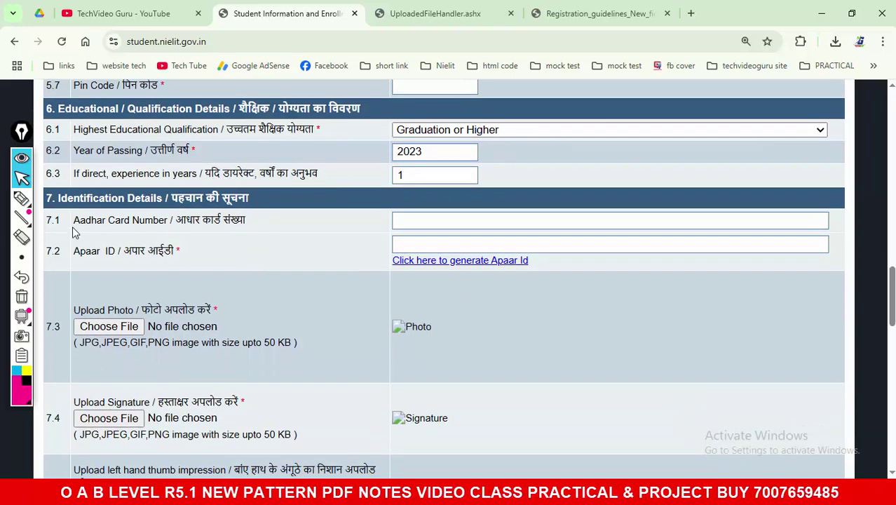
Step: Look over the Aadhar and Apaar ID fields, then go to the TechVideo Guru YouTube tab
{"action": "left_click_drag", "start_coordinate": [73, 222], "coordinate": [260, 229]}
{"action": "left_click", "coordinate": [413, 235]}
{"action": "left_click", "coordinate": [418, 225]}
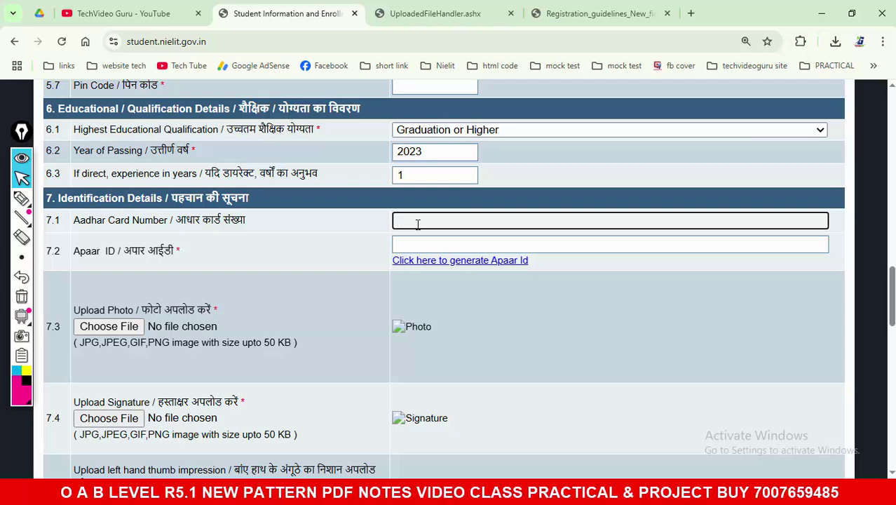
{"action": "left_click", "coordinate": [345, 245]}
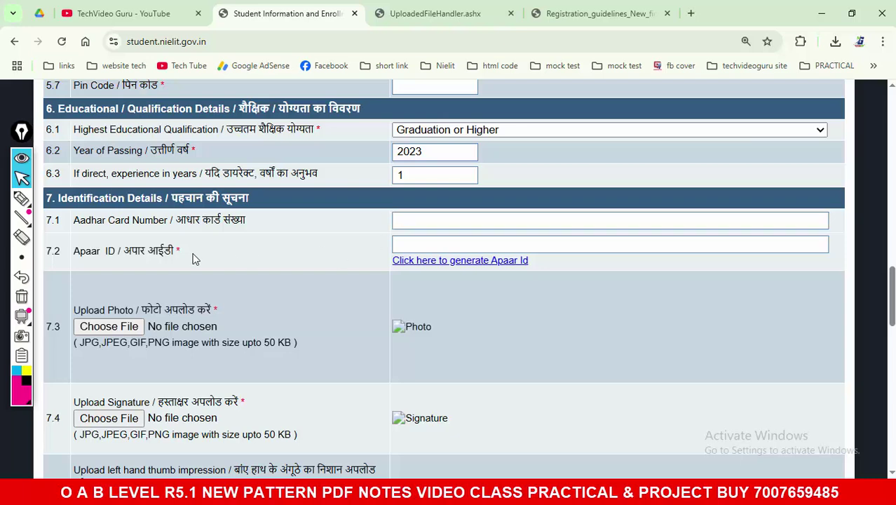
{"action": "left_click_drag", "start_coordinate": [80, 254], "coordinate": [180, 254]}
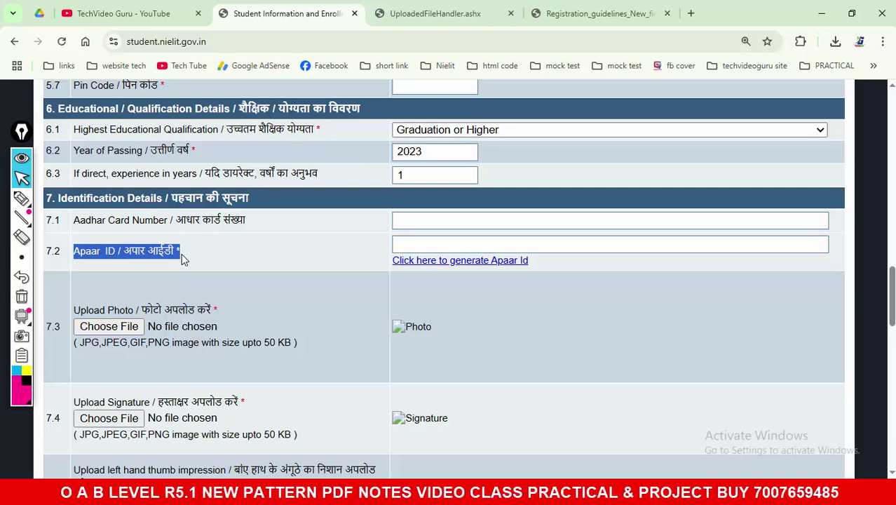
{"action": "left_click", "coordinate": [404, 243]}
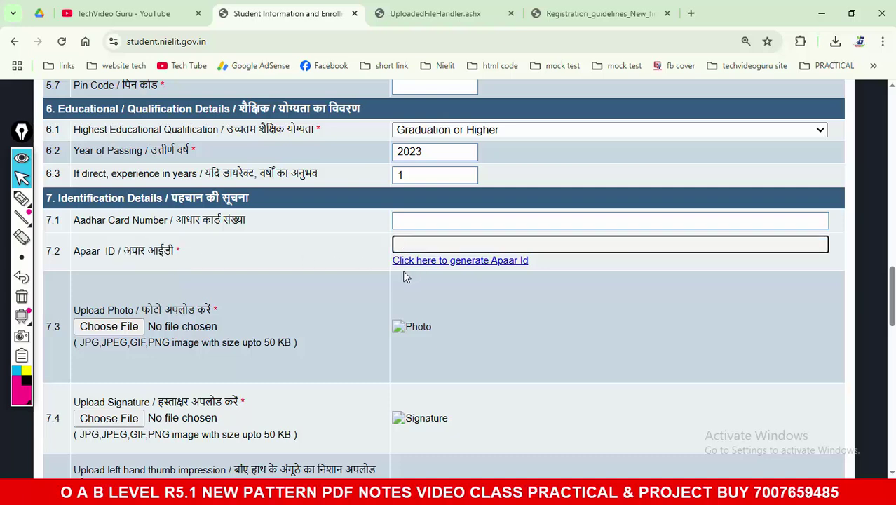
{"action": "left_click", "coordinate": [133, 13]}
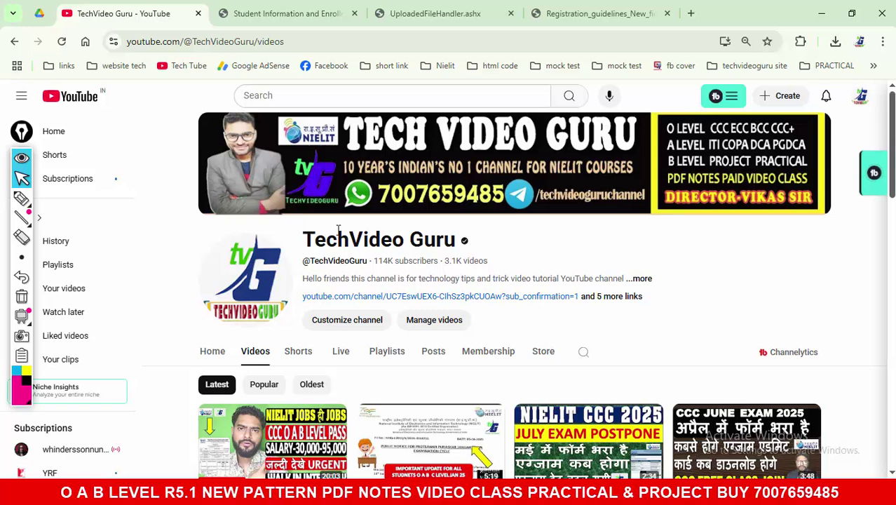
Step: Search YouTube for the suggested 'aapar id techvideoguru ccc' query
{"action": "left_click", "coordinate": [284, 95]}
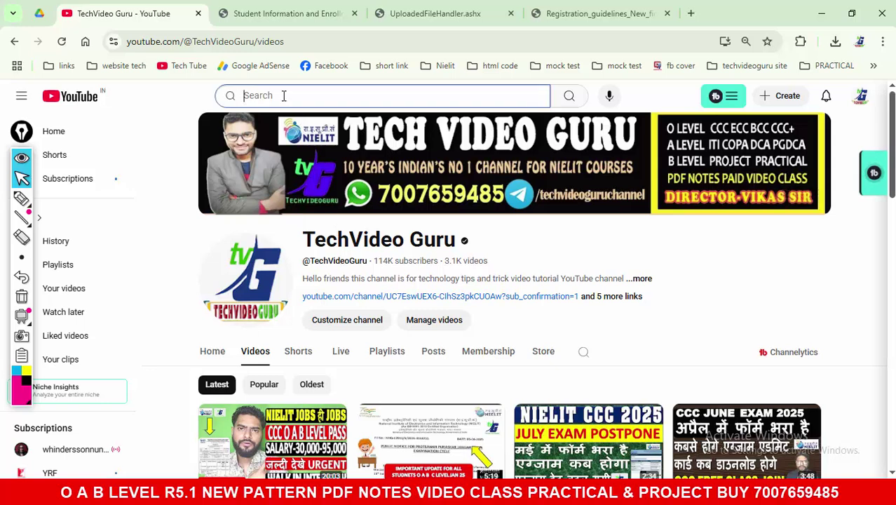
{"action": "type", "text": "aa"}
{"action": "key", "text": "Down"}
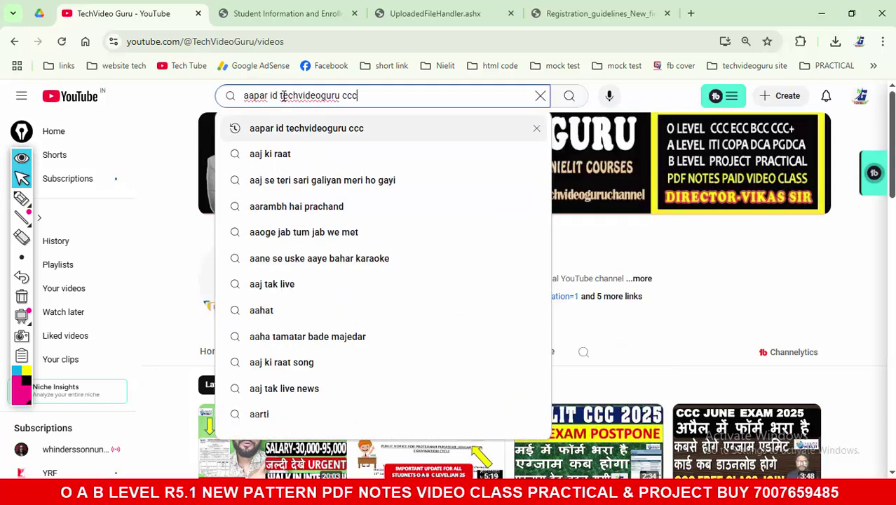
{"action": "key", "text": "Return"}
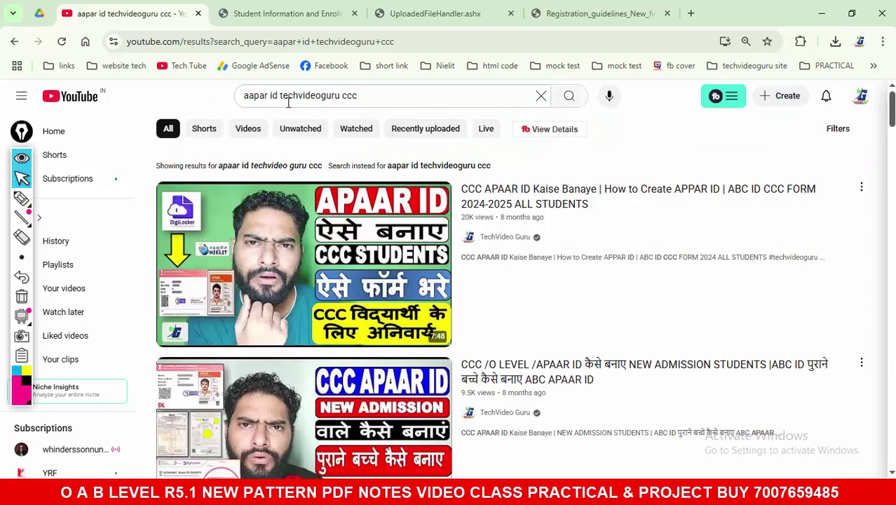
Step: Change the query's 'ccc' to 'o level', review the results, and return to the form
{"action": "double_click", "coordinate": [349, 95]}
{"action": "type", "text": "o"}
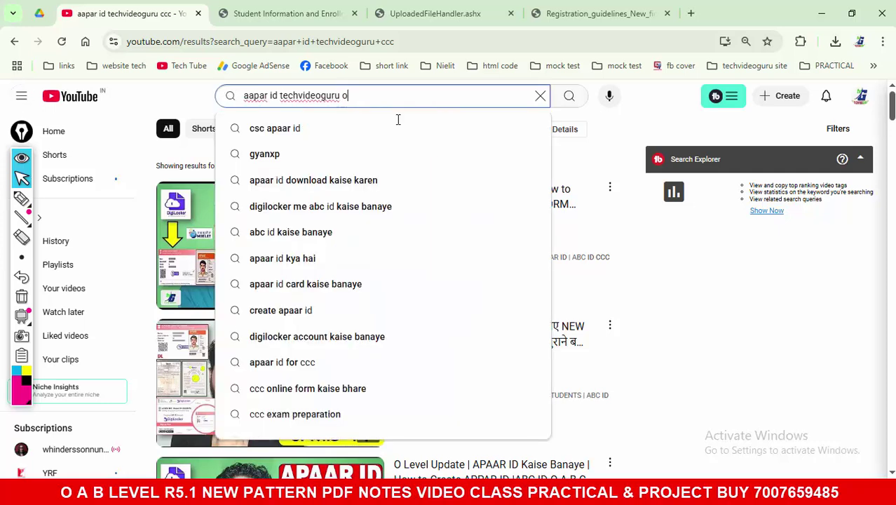
{"action": "type", "text": " level"}
{"action": "key", "text": "Return"}
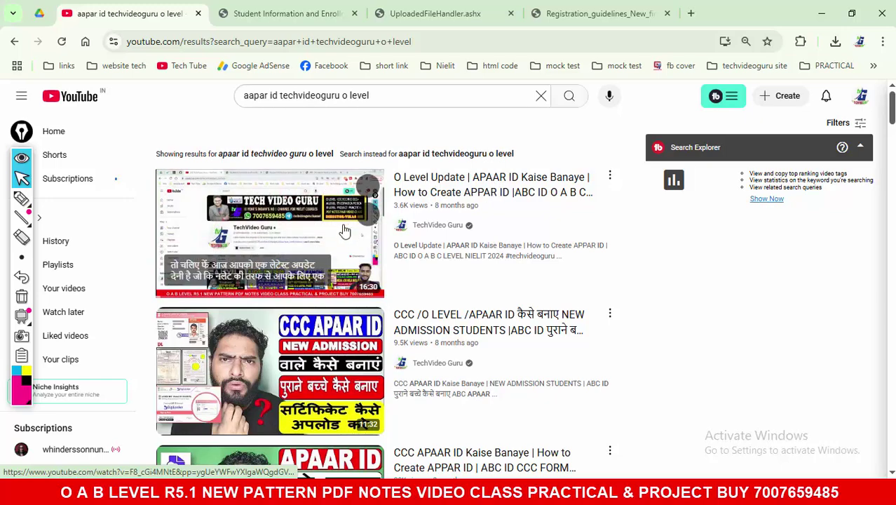
{"action": "scroll", "coordinate": [676, 262], "scroll_direction": "down", "scroll_amount": 2}
{"action": "scroll", "coordinate": [678, 265], "scroll_direction": "down", "scroll_amount": 1}
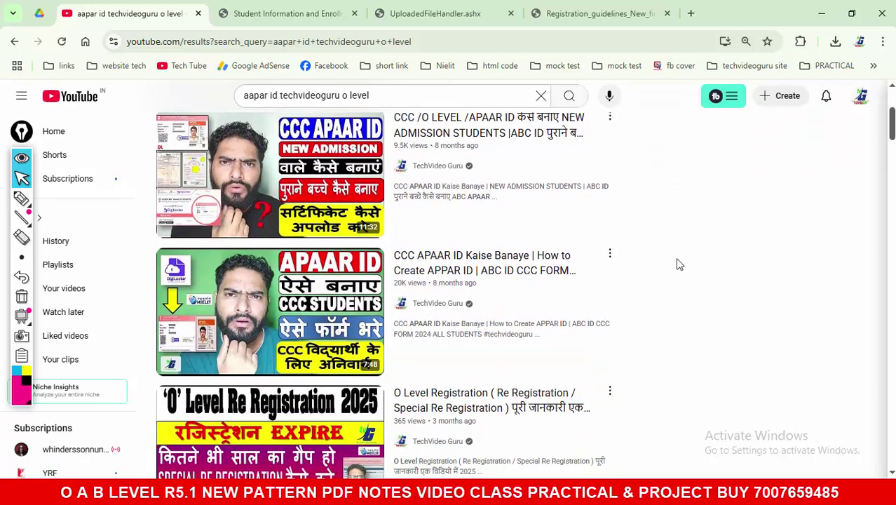
{"action": "scroll", "coordinate": [674, 265], "scroll_direction": "up", "scroll_amount": 2}
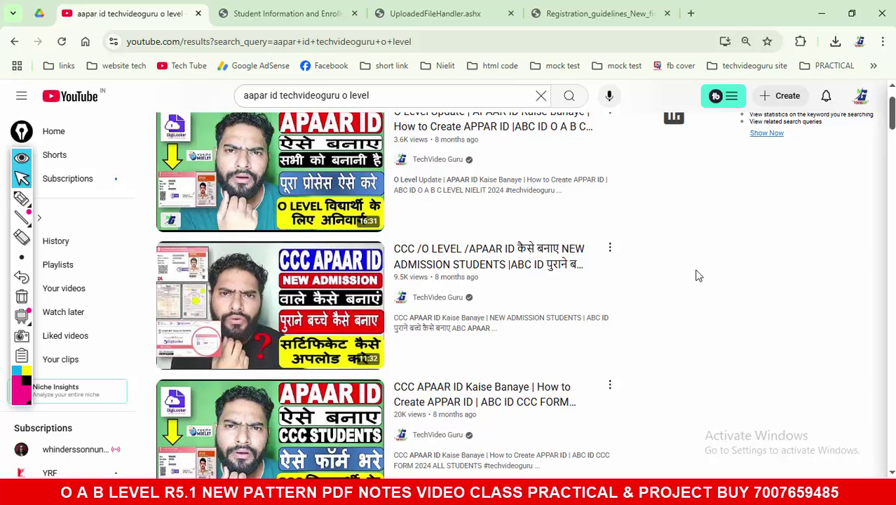
{"action": "left_click", "coordinate": [300, 14]}
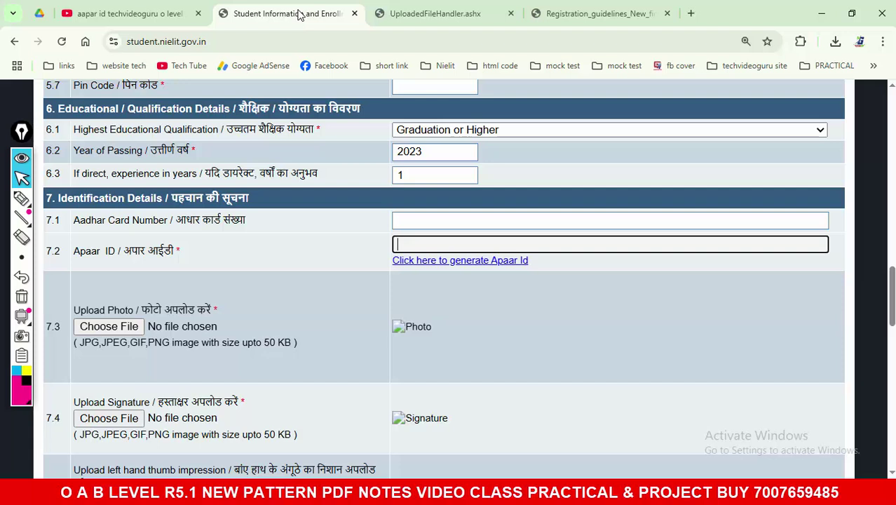
Step: Open the Apaar ID site, continue as Student to the DigiLocker sign-up page, then return
{"action": "left_click", "coordinate": [444, 262]}
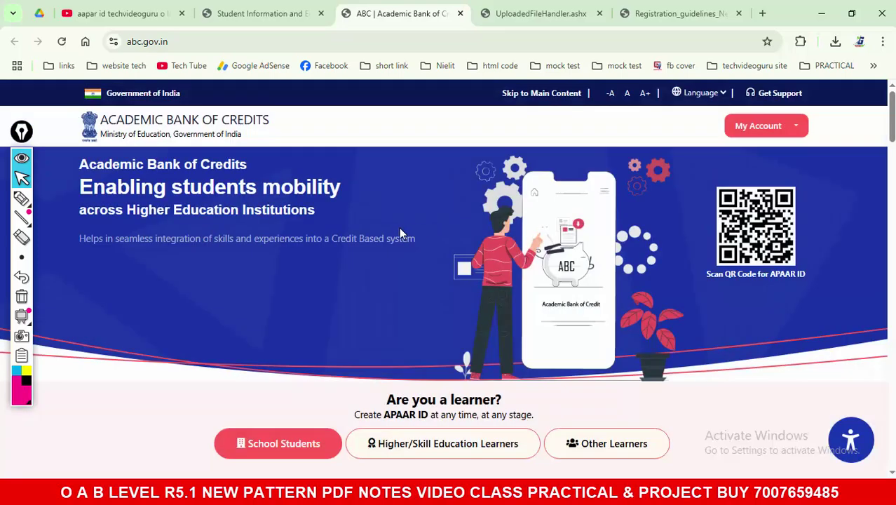
{"action": "left_click", "coordinate": [758, 128]}
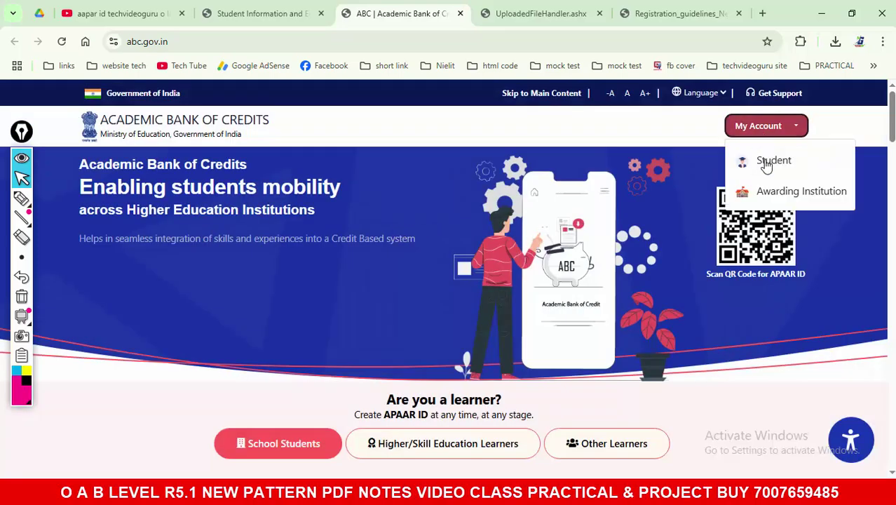
{"action": "left_click", "coordinate": [764, 161]}
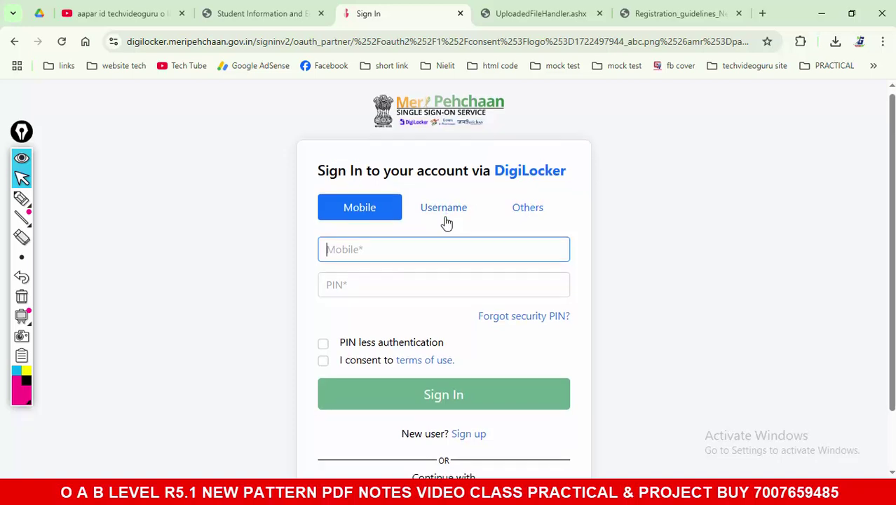
{"action": "scroll", "coordinate": [448, 232], "scroll_direction": "down", "scroll_amount": 1}
{"action": "left_click", "coordinate": [482, 373]}
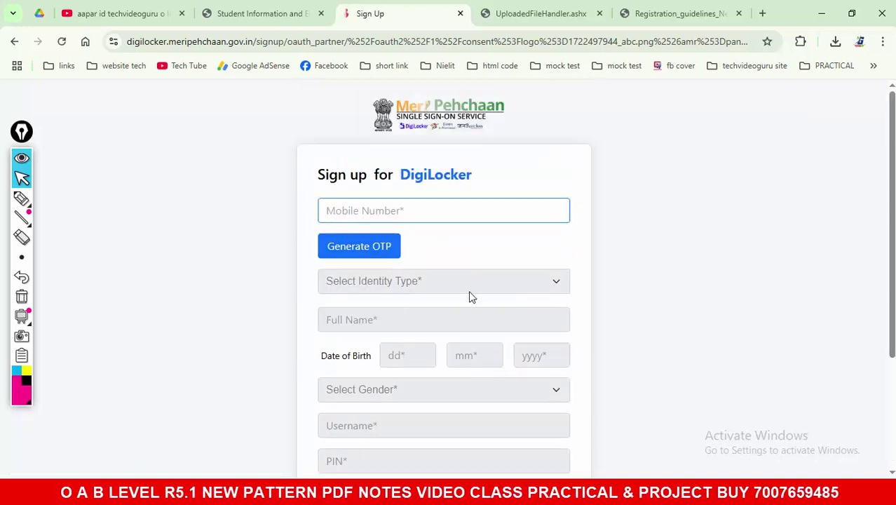
{"action": "scroll", "coordinate": [464, 285], "scroll_direction": "down", "scroll_amount": 1}
{"action": "scroll", "coordinate": [436, 365], "scroll_direction": "up", "scroll_amount": 3}
{"action": "left_click", "coordinate": [271, 21]}
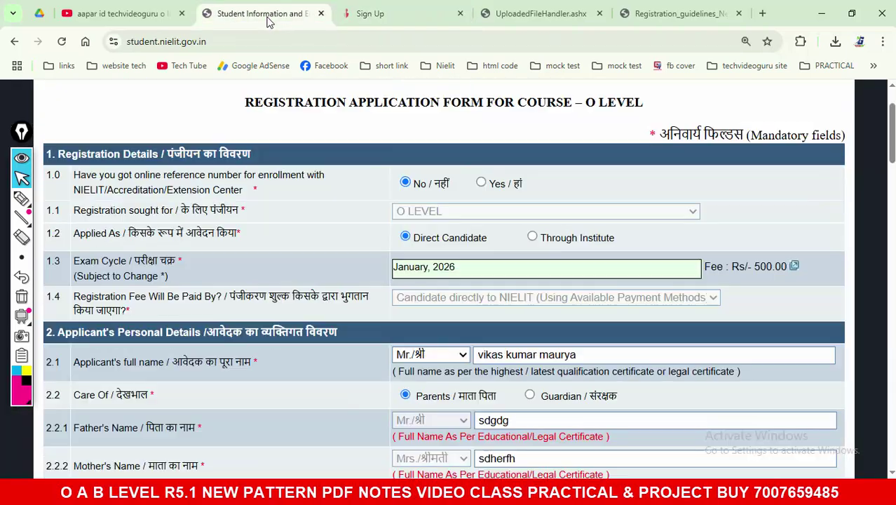
Step: Back on the registration form, enter the applicant's 12-digit APAAR ID in the Apaar ID field
{"action": "left_click", "coordinate": [150, 16]}
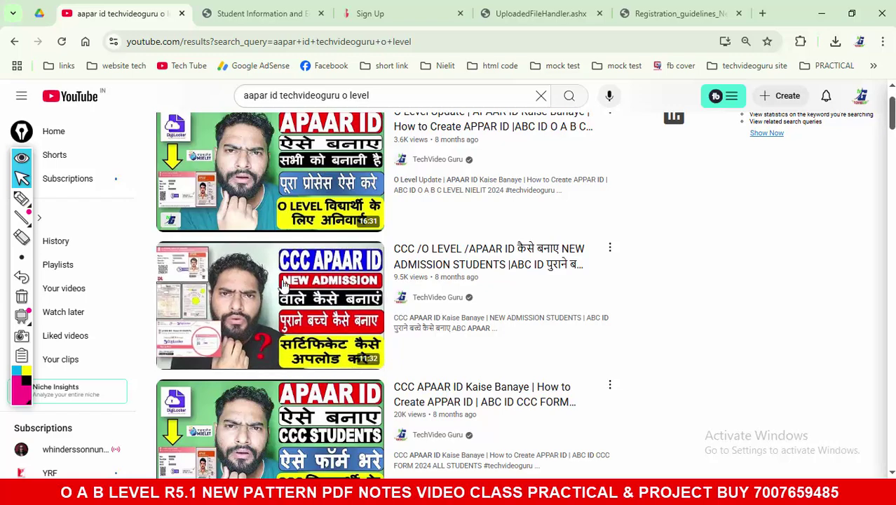
{"action": "left_click", "coordinate": [275, 9]}
{"action": "scroll", "coordinate": [343, 261], "scroll_direction": "down", "scroll_amount": 20}
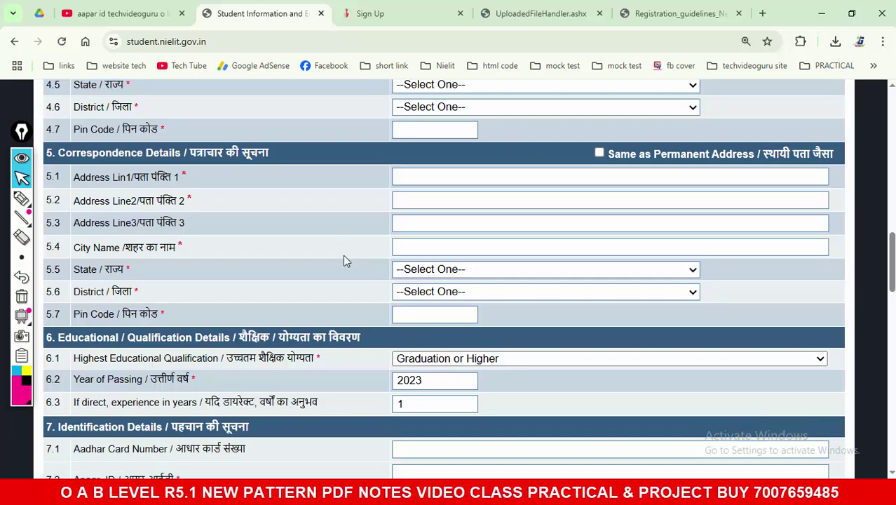
{"action": "scroll", "coordinate": [344, 261], "scroll_direction": "up", "scroll_amount": 1}
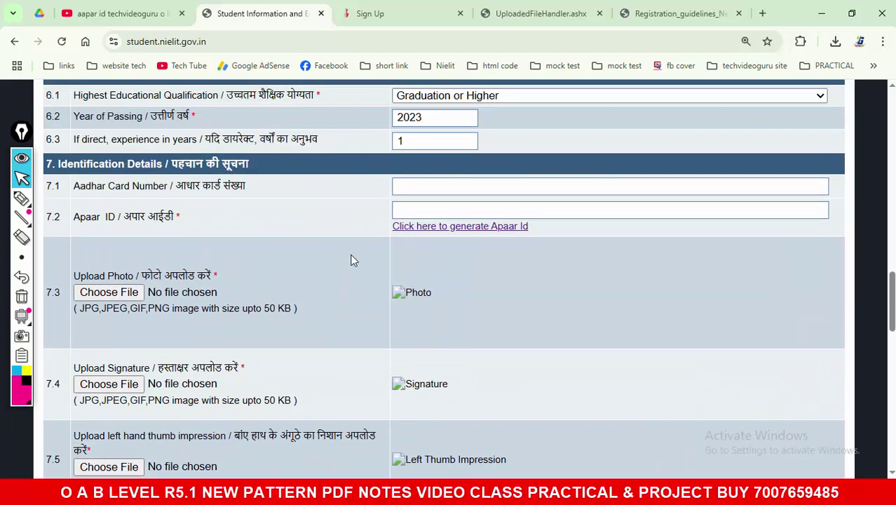
{"action": "left_click", "coordinate": [421, 210]}
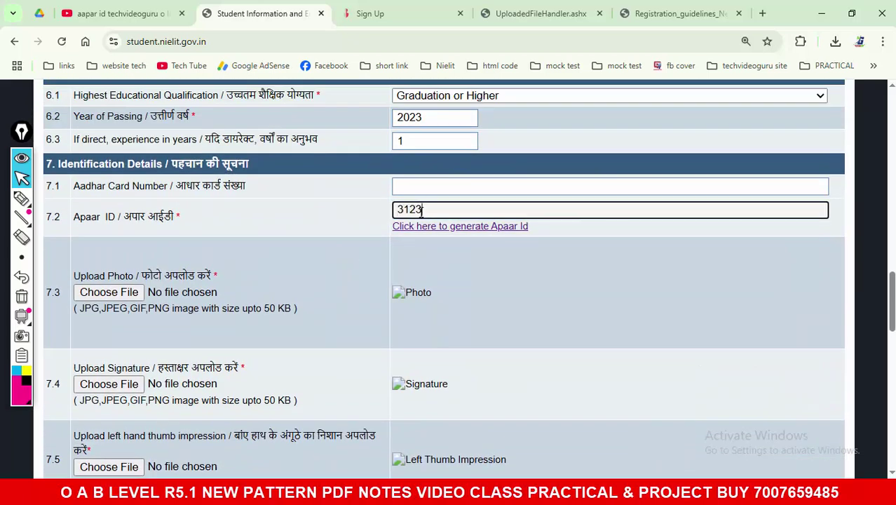
{"action": "left_click", "coordinate": [295, 202]}
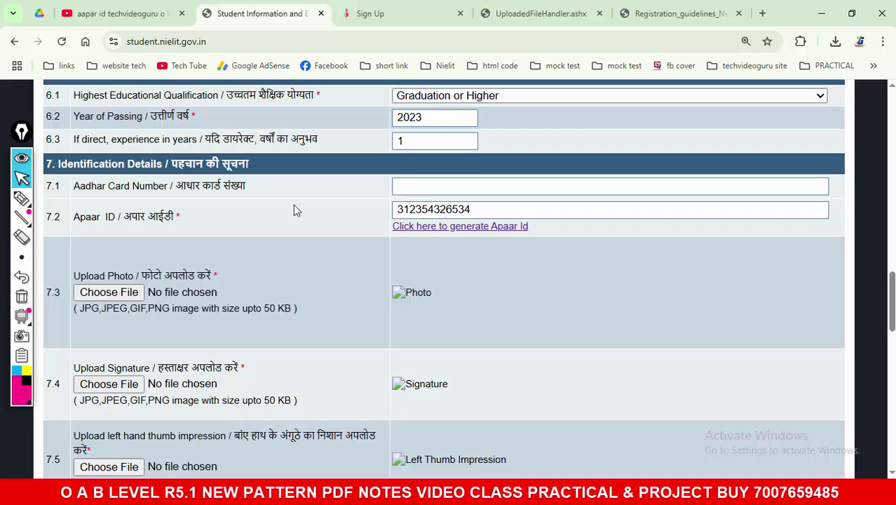
Step: Review the photo upload notes: the 50 KB size limit and allowed file formats
{"action": "scroll", "coordinate": [293, 206], "scroll_direction": "down", "scroll_amount": 2}
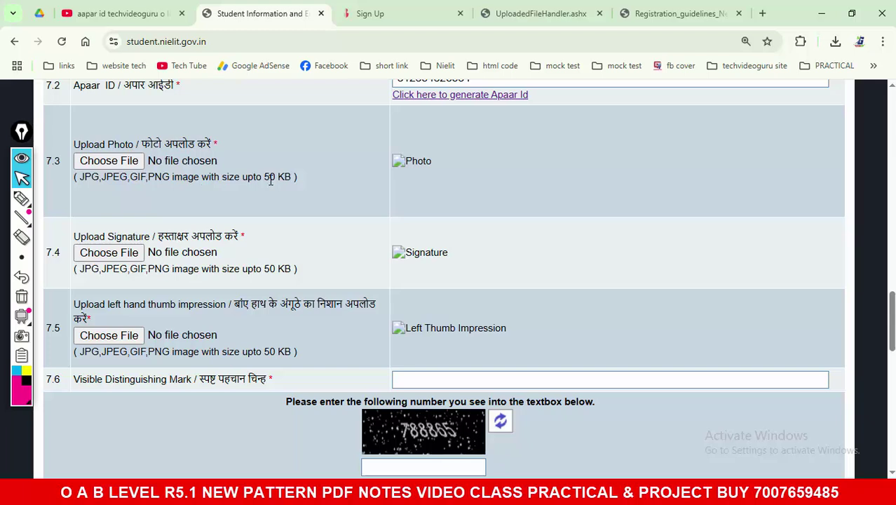
{"action": "left_click_drag", "start_coordinate": [264, 177], "coordinate": [293, 180]}
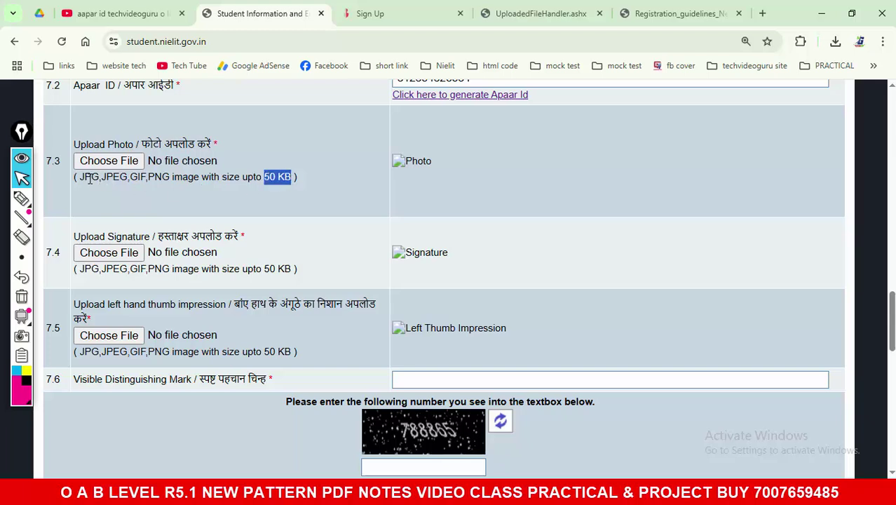
{"action": "left_click_drag", "start_coordinate": [82, 181], "coordinate": [212, 184]}
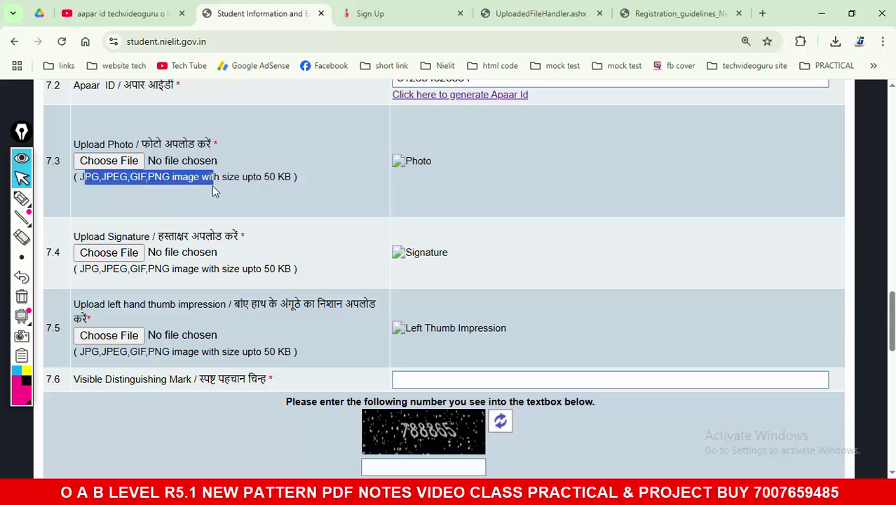
{"action": "left_click", "coordinate": [213, 186]}
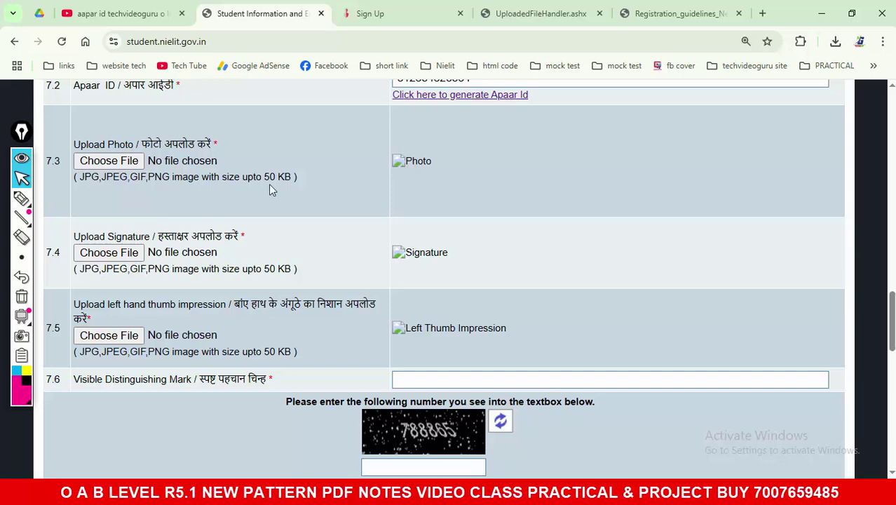
{"action": "scroll", "coordinate": [289, 200], "scroll_direction": "up", "scroll_amount": 2}
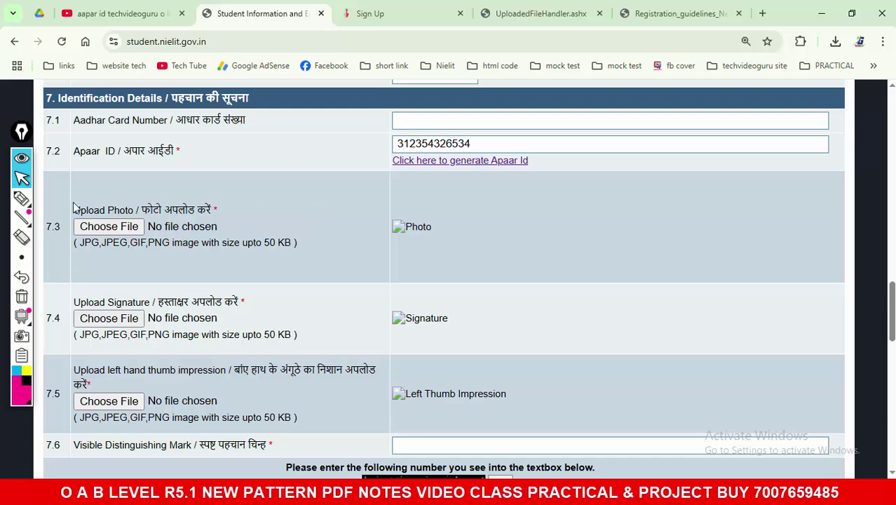
{"action": "left_click", "coordinate": [30, 205]}
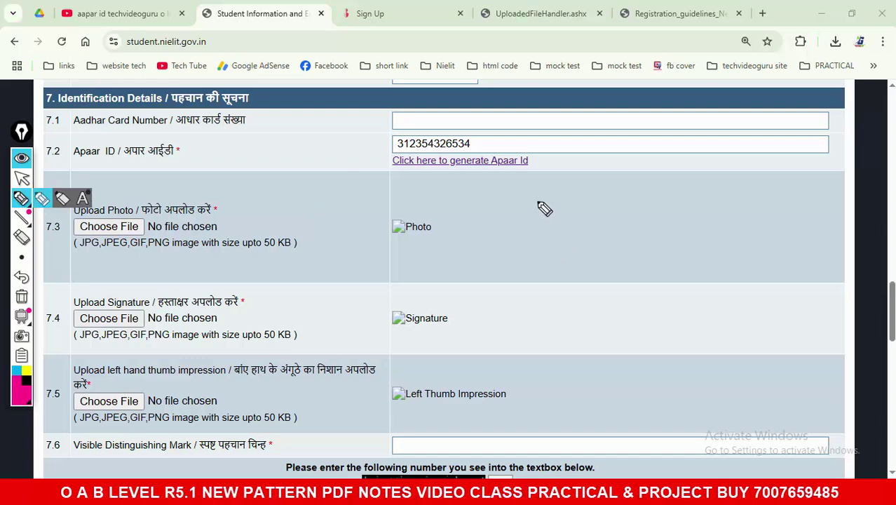
{"action": "left_click_drag", "start_coordinate": [537, 202], "coordinate": [531, 265]}
{"action": "mouse_move", "coordinate": [540, 203]}
{"action": "left_mouse_down"}
{"action": "mouse_move", "coordinate": [622, 246]}
{"action": "mouse_move", "coordinate": [586, 268]}
{"action": "mouse_move", "coordinate": [518, 265]}
{"action": "left_mouse_up"}
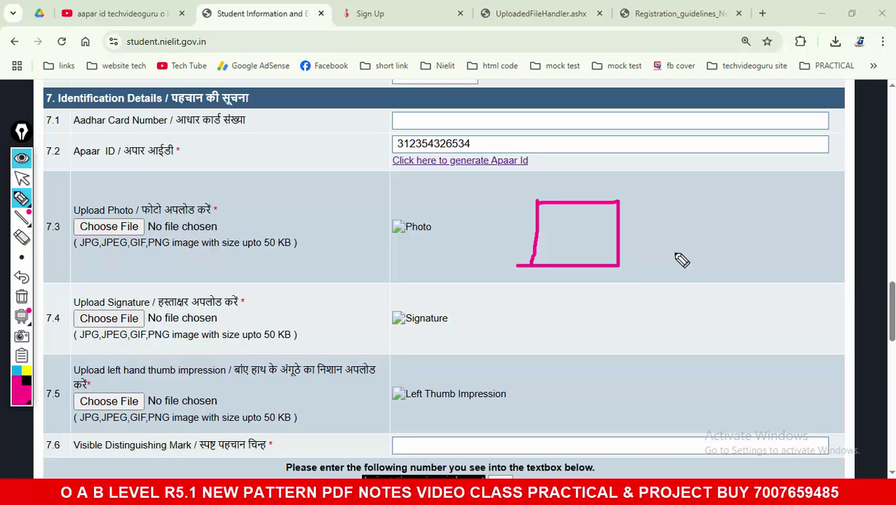
{"action": "left_click_drag", "start_coordinate": [643, 198], "coordinate": [650, 263]}
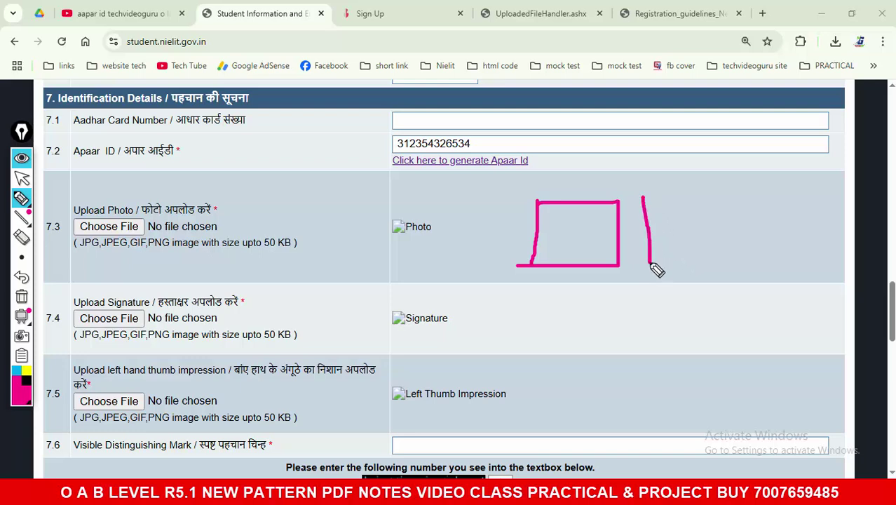
{"action": "mouse_move", "coordinate": [645, 200]}
{"action": "left_mouse_down"}
{"action": "mouse_move", "coordinate": [718, 245]}
{"action": "mouse_move", "coordinate": [650, 267]}
{"action": "left_mouse_up"}
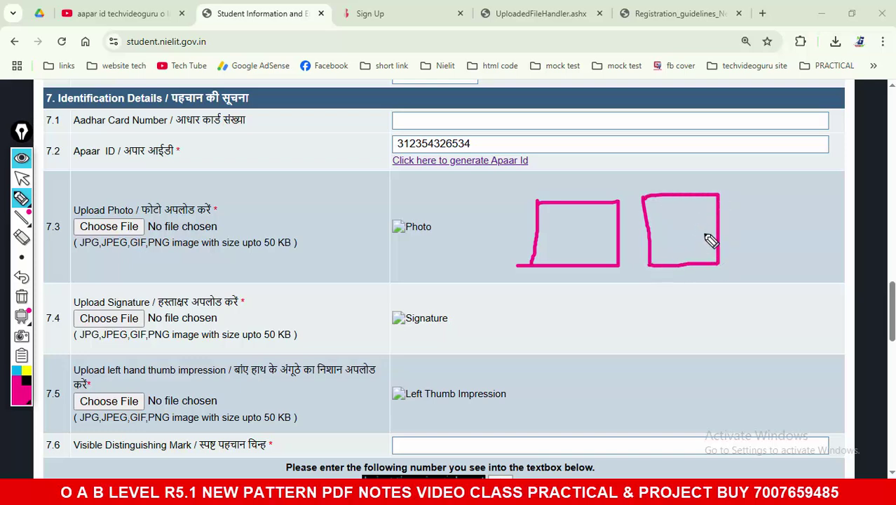
{"action": "left_click_drag", "start_coordinate": [699, 226], "coordinate": [748, 223]}
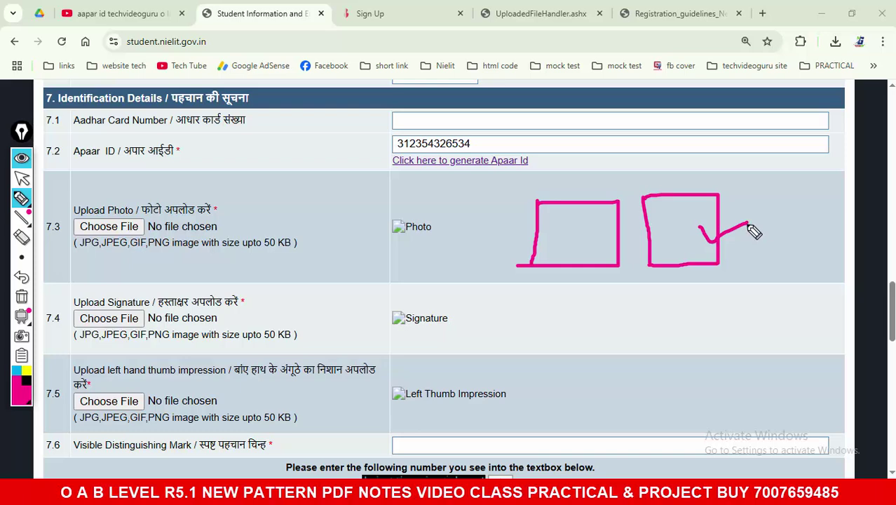
{"action": "mouse_move", "coordinate": [633, 328]}
{"action": "left_mouse_down"}
{"action": "mouse_move", "coordinate": [649, 317]}
{"action": "mouse_move", "coordinate": [657, 331]}
{"action": "left_mouse_up"}
{"action": "mouse_move", "coordinate": [703, 291]}
{"action": "left_mouse_down"}
{"action": "mouse_move", "coordinate": [707, 312]}
{"action": "mouse_move", "coordinate": [746, 316]}
{"action": "mouse_move", "coordinate": [708, 320]}
{"action": "left_mouse_up"}
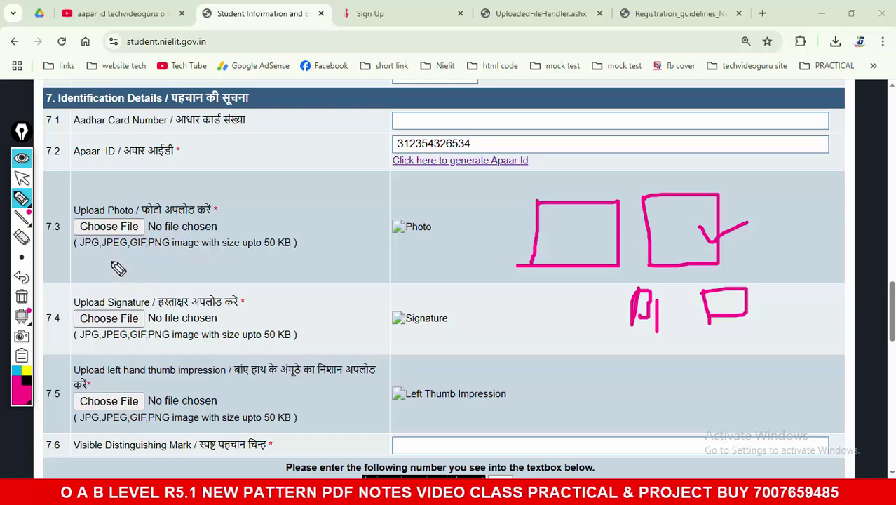
{"action": "mouse_move", "coordinate": [148, 197]}
{"action": "left_mouse_down"}
{"action": "mouse_move", "coordinate": [66, 212]}
{"action": "mouse_move", "coordinate": [180, 215]}
{"action": "left_mouse_up"}
{"action": "mouse_move", "coordinate": [467, 203]}
{"action": "left_mouse_down"}
{"action": "mouse_move", "coordinate": [460, 211]}
{"action": "mouse_move", "coordinate": [469, 211]}
{"action": "left_mouse_up"}
{"action": "mouse_move", "coordinate": [179, 284]}
{"action": "left_mouse_down"}
{"action": "mouse_move", "coordinate": [185, 386]}
{"action": "mouse_move", "coordinate": [214, 292]}
{"action": "left_mouse_up"}
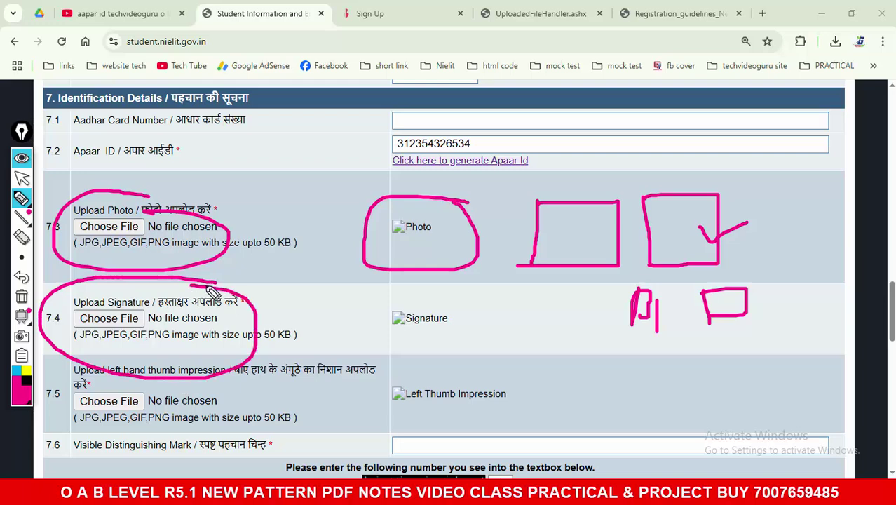
{"action": "left_click", "coordinate": [22, 297]}
{"action": "left_click", "coordinate": [22, 179]}
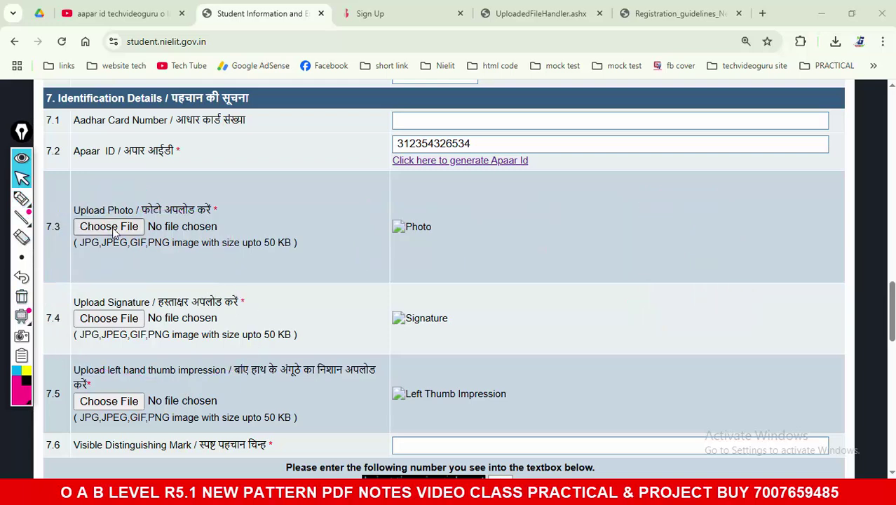
Step: Pick PT.jpg from the Desktop as the applicant photo under Upload Photo
{"action": "left_click", "coordinate": [276, 220]}
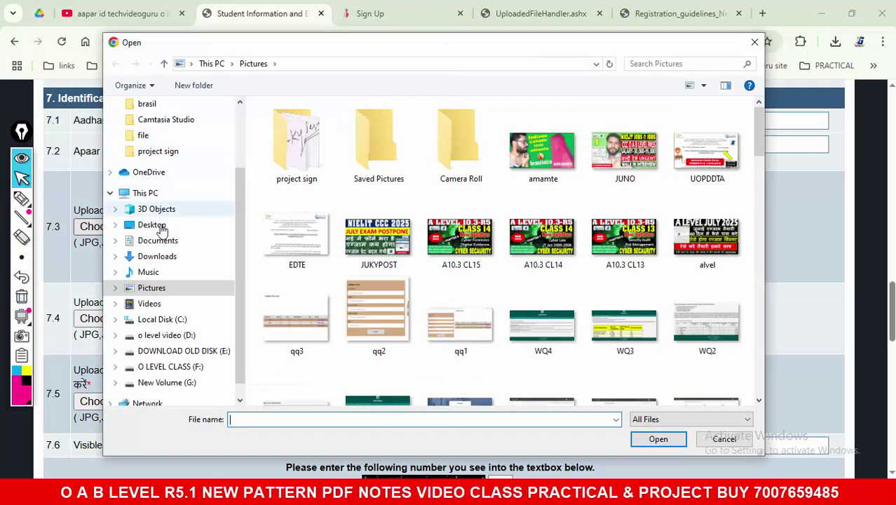
{"action": "left_click", "coordinate": [150, 224]}
{"action": "scroll", "coordinate": [759, 295], "scroll_direction": "down", "scroll_amount": 2}
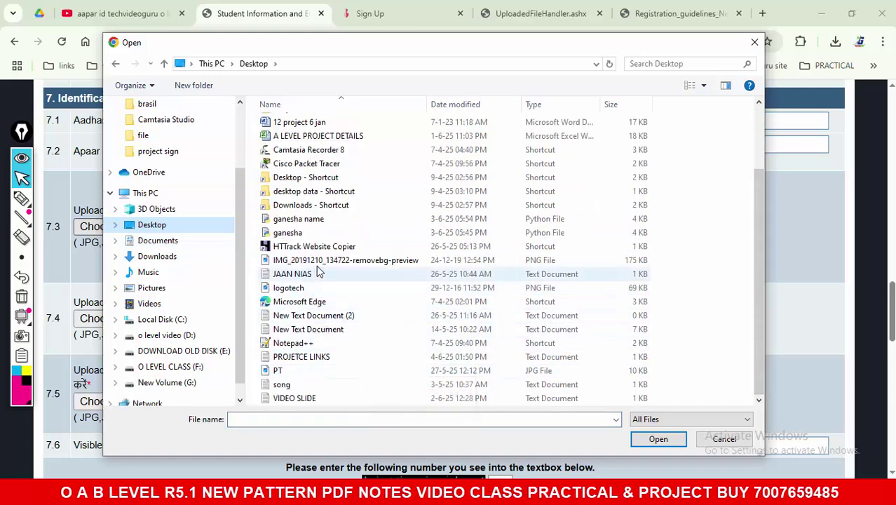
{"action": "scroll", "coordinate": [319, 275], "scroll_direction": "up", "scroll_amount": 2}
{"action": "scroll", "coordinate": [319, 274], "scroll_direction": "down", "scroll_amount": 2}
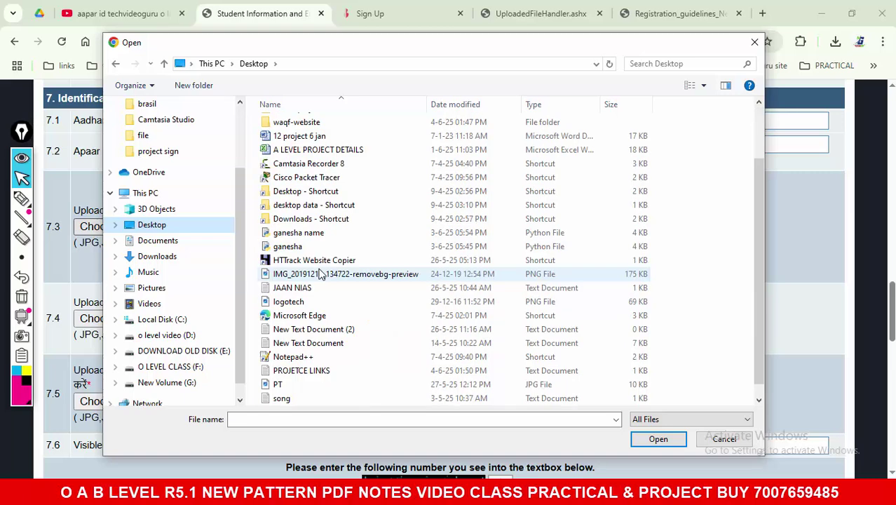
{"action": "left_click", "coordinate": [306, 303]}
{"action": "left_click", "coordinate": [295, 385]}
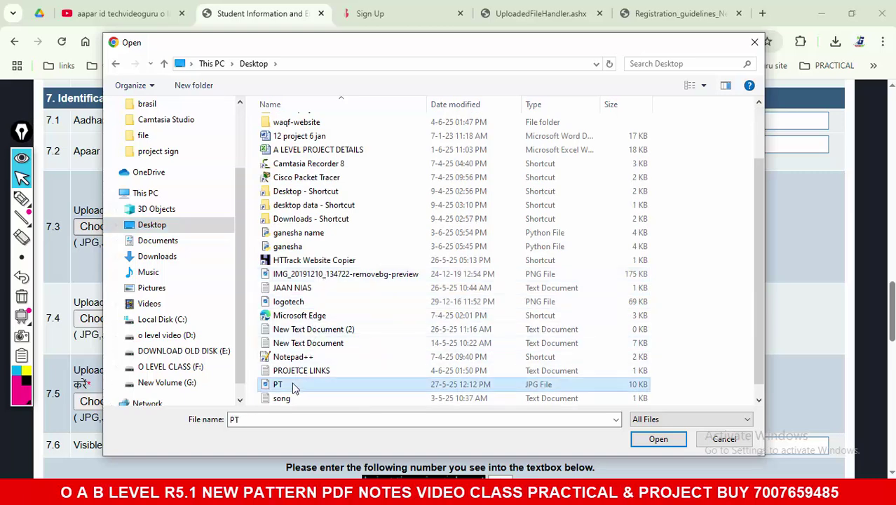
{"action": "left_click", "coordinate": [726, 85]}
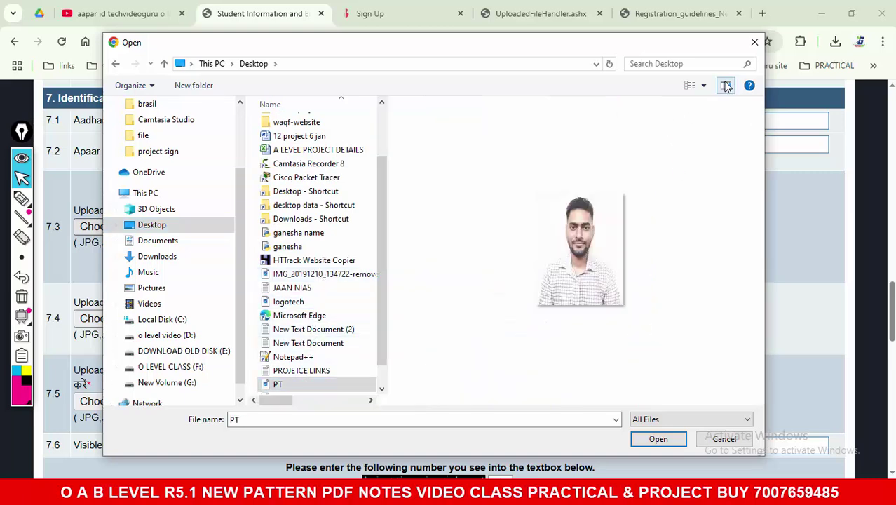
{"action": "left_click", "coordinate": [657, 439]}
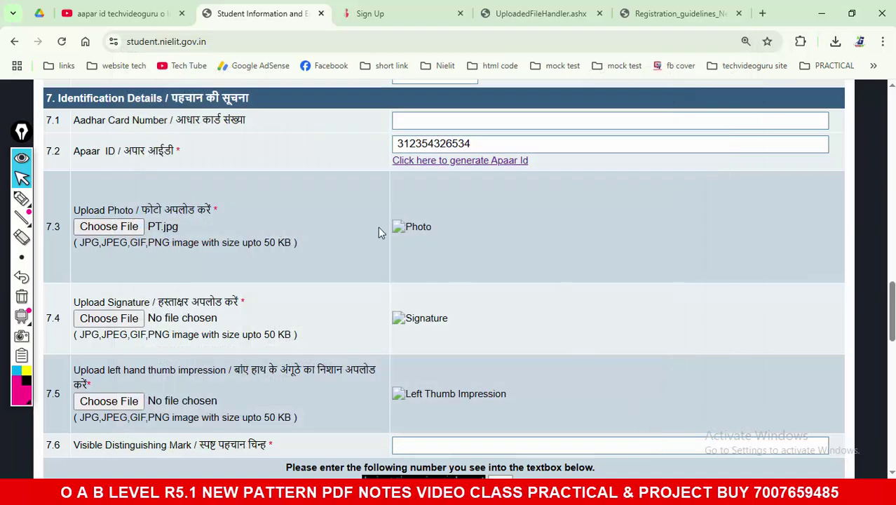
Step: Re-choose the photo file, replacing logotech.png with PT.jpg, then note the signature's accepted formats
{"action": "scroll", "coordinate": [378, 226], "scroll_direction": "down", "scroll_amount": 1}
{"action": "scroll", "coordinate": [379, 232], "scroll_direction": "down", "scroll_amount": 3}
{"action": "scroll", "coordinate": [364, 236], "scroll_direction": "up", "scroll_amount": 4}
{"action": "left_click", "coordinate": [138, 228]}
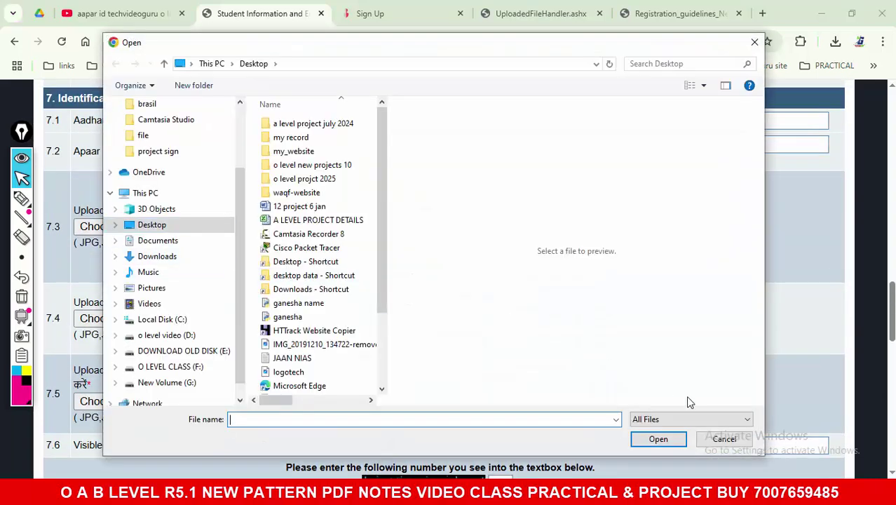
{"action": "left_click_drag", "start_coordinate": [381, 302], "coordinate": [377, 372]}
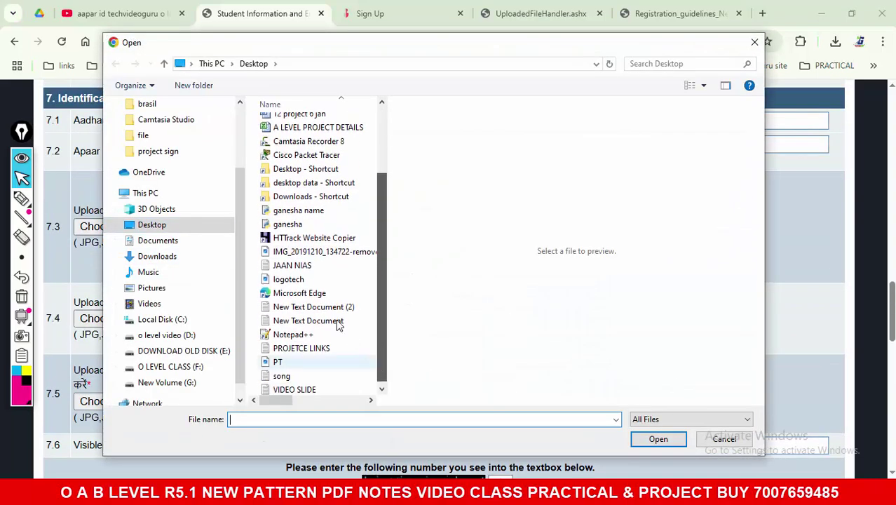
{"action": "left_click", "coordinate": [313, 280]}
{"action": "double_click", "coordinate": [313, 280]}
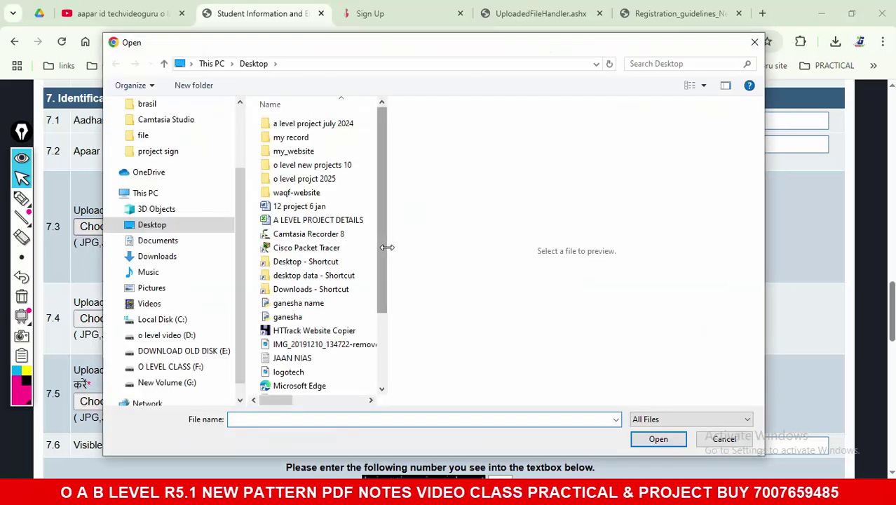
{"action": "left_click_drag", "start_coordinate": [385, 254], "coordinate": [377, 328]}
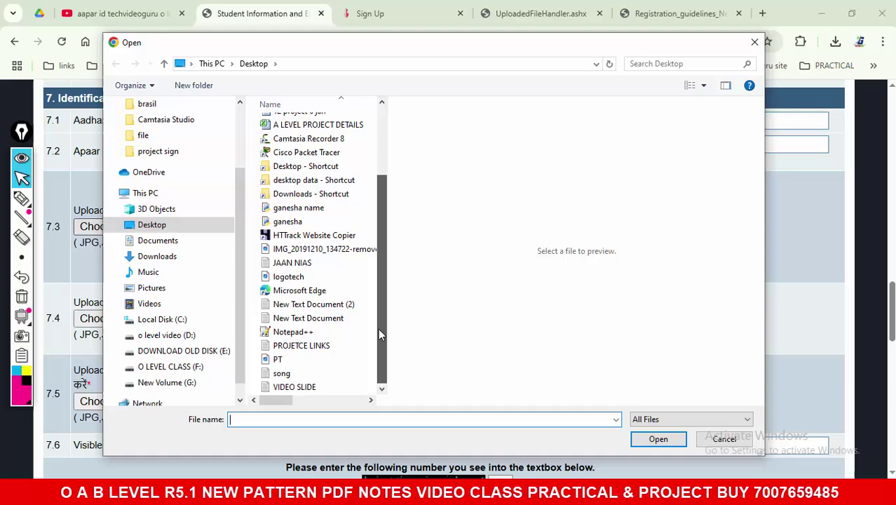
{"action": "left_click", "coordinate": [349, 359]}
{"action": "left_click", "coordinate": [659, 436]}
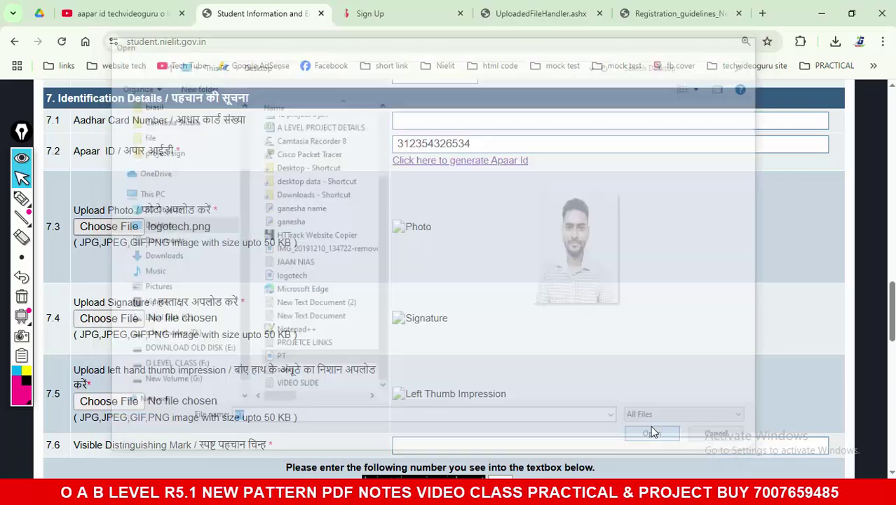
{"action": "scroll", "coordinate": [495, 274], "scroll_direction": "down", "scroll_amount": 1}
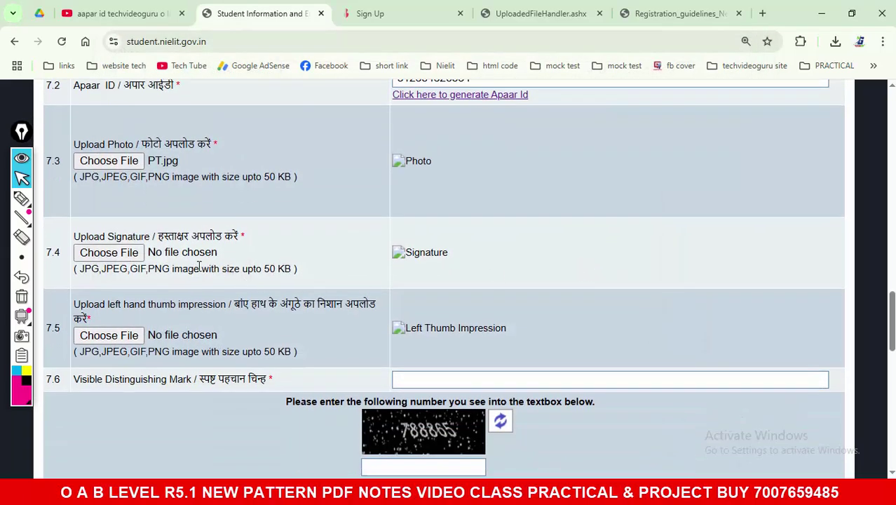
{"action": "left_click_drag", "start_coordinate": [80, 270], "coordinate": [297, 273]}
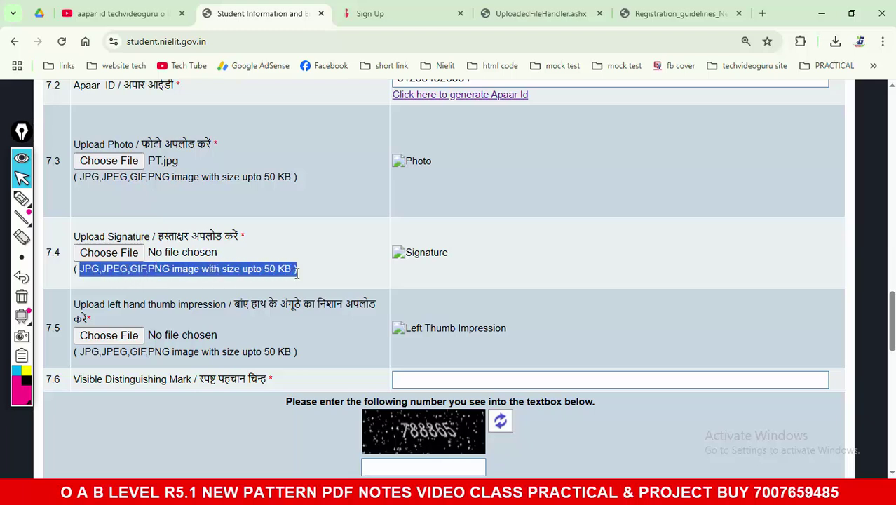
Step: Review the thumb impression upload notes: accepted formats and the 50 KB size limit
{"action": "left_click", "coordinate": [296, 274]}
{"action": "scroll", "coordinate": [296, 274], "scroll_direction": "down", "scroll_amount": 1}
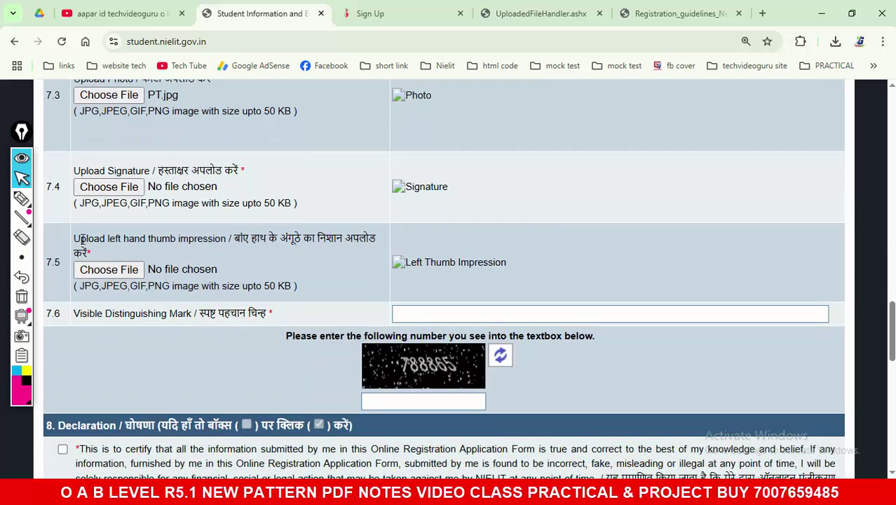
{"action": "left_click_drag", "start_coordinate": [252, 239], "coordinate": [370, 239]}
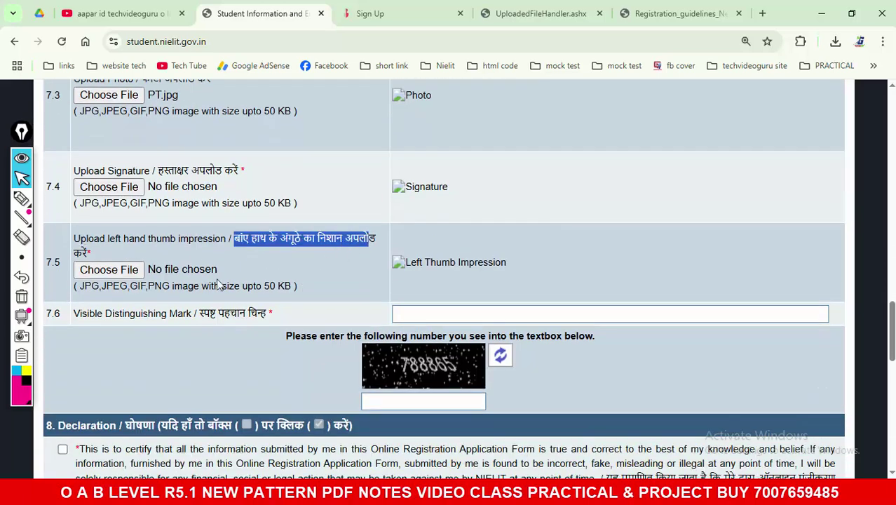
{"action": "left_click_drag", "start_coordinate": [84, 286], "coordinate": [300, 296]}
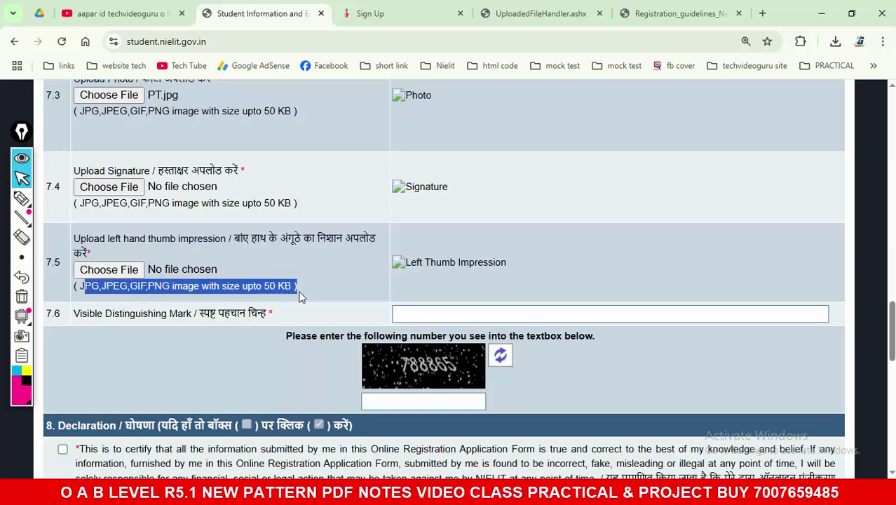
{"action": "left_click", "coordinate": [300, 296]}
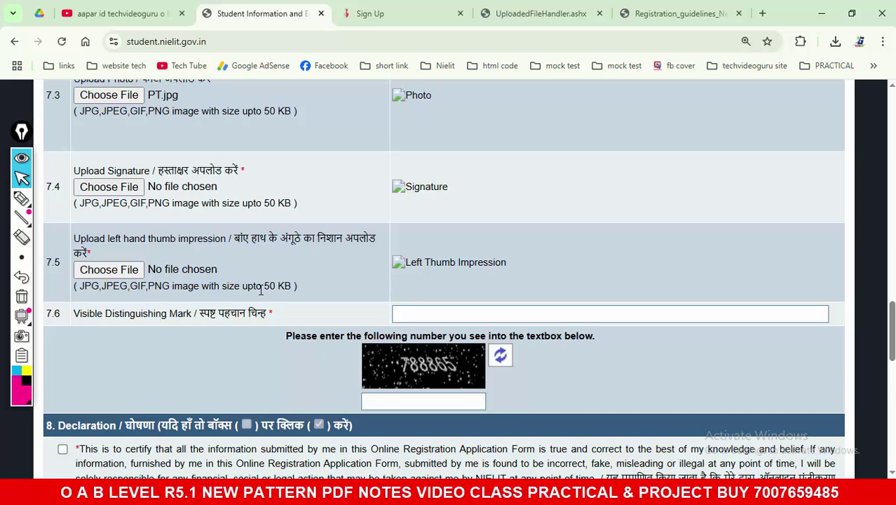
{"action": "left_click_drag", "start_coordinate": [253, 287], "coordinate": [291, 291]}
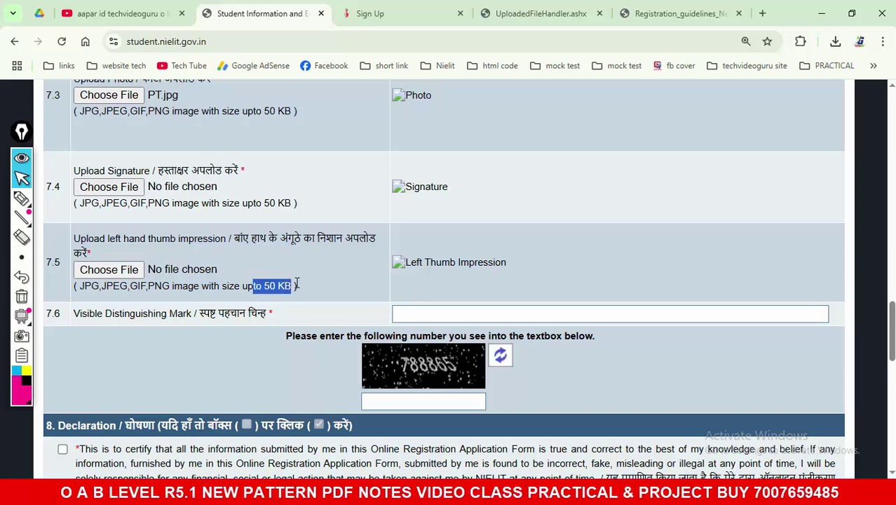
{"action": "scroll", "coordinate": [302, 286], "scroll_direction": "down", "scroll_amount": 1}
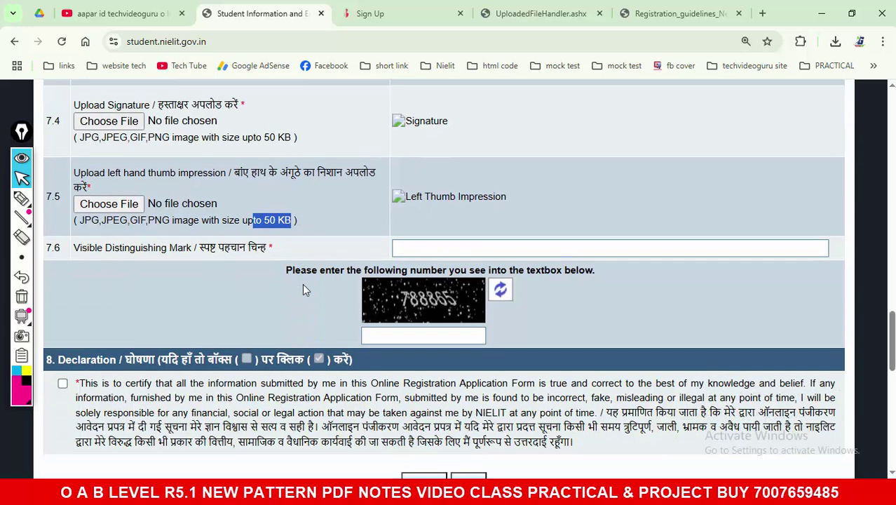
{"action": "left_click_drag", "start_coordinate": [73, 249], "coordinate": [236, 268]}
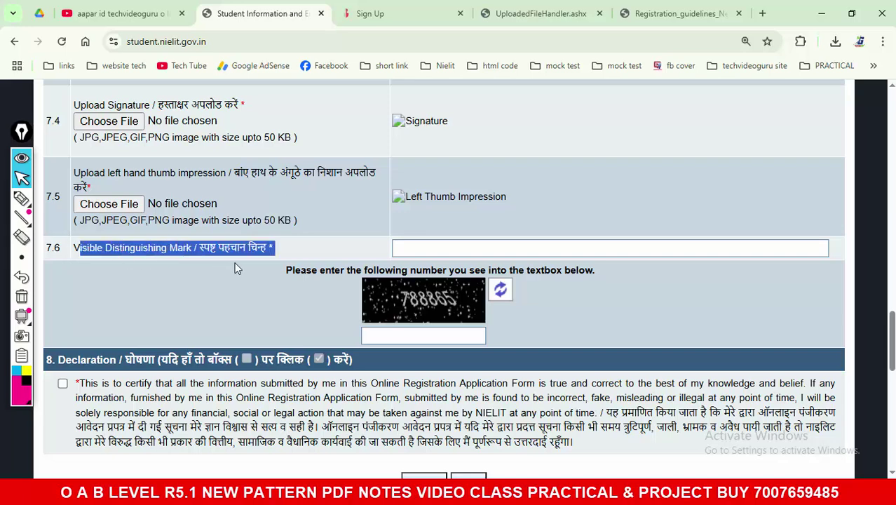
Step: Tick the declaration agreement, attempt submission, then bring up the registration guidelines PDF
{"action": "left_click", "coordinate": [417, 247]}
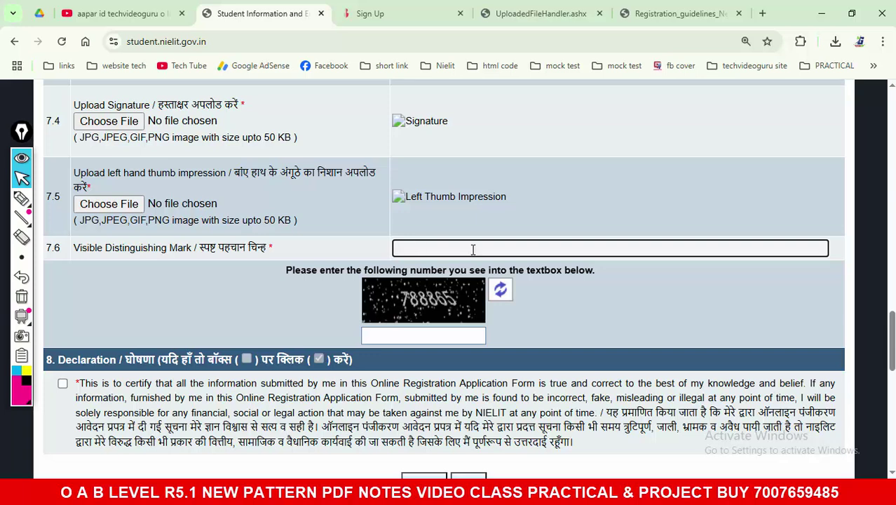
{"action": "scroll", "coordinate": [278, 288], "scroll_direction": "down", "scroll_amount": 1}
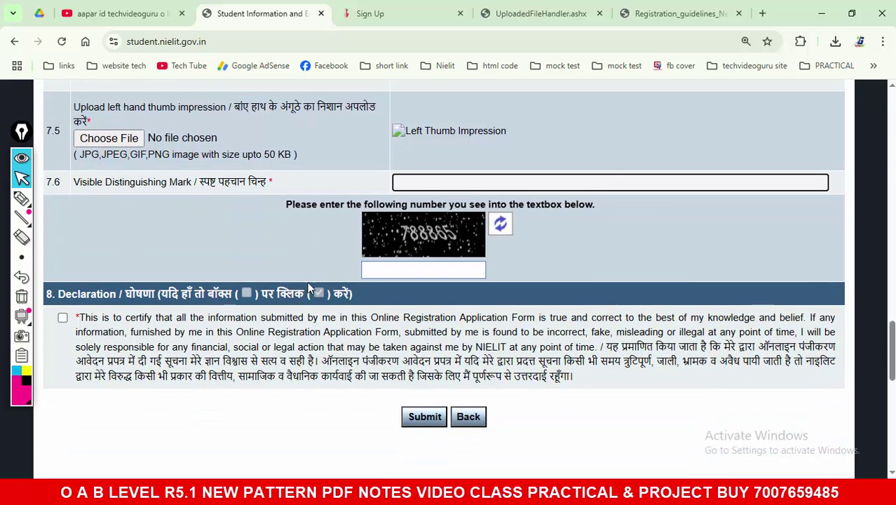
{"action": "left_click", "coordinate": [413, 269]}
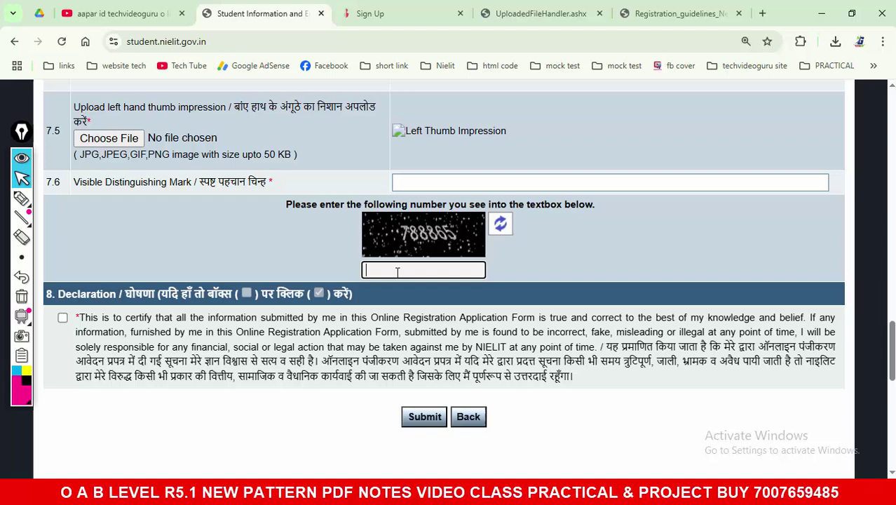
{"action": "left_click", "coordinate": [63, 319]}
{"action": "left_click", "coordinate": [421, 420]}
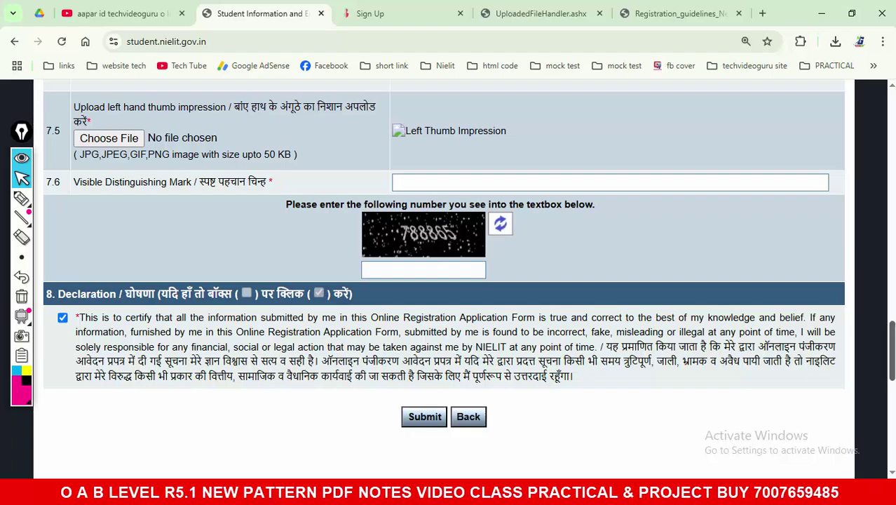
{"action": "left_click", "coordinate": [684, 8]}
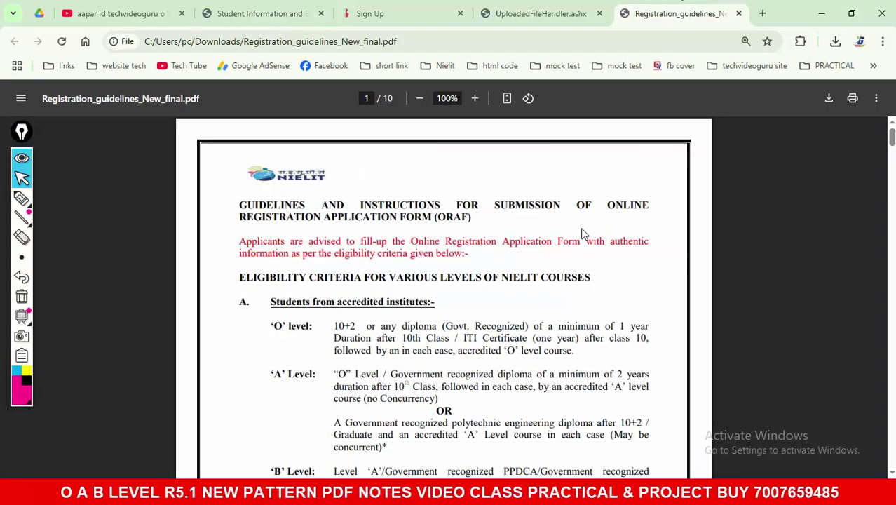
Step: Scroll the guidelines PDF to section 2 on page 3, then return to the registration form
{"action": "scroll", "coordinate": [593, 232], "scroll_direction": "up", "scroll_amount": 2}
{"action": "scroll", "coordinate": [592, 232], "scroll_direction": "down", "scroll_amount": 10}
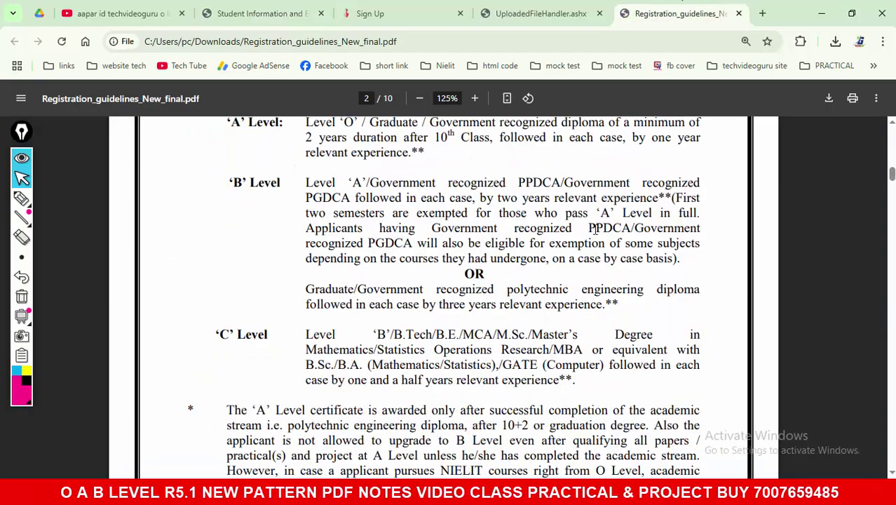
{"action": "scroll", "coordinate": [594, 229], "scroll_direction": "down", "scroll_amount": 8}
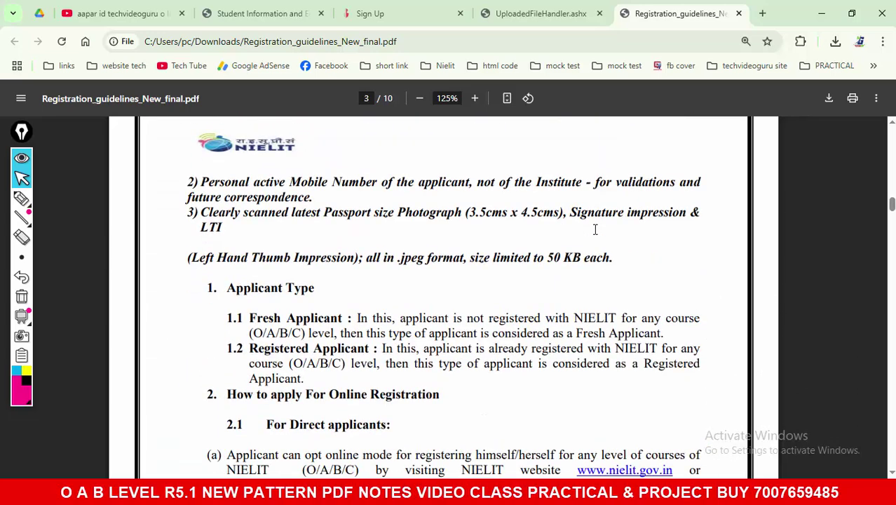
{"action": "scroll", "coordinate": [595, 229], "scroll_direction": "down", "scroll_amount": 4}
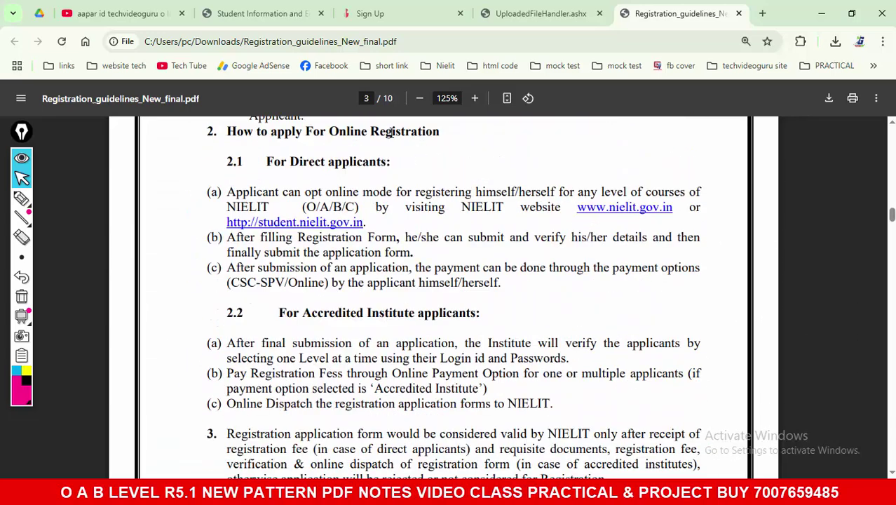
{"action": "left_click", "coordinate": [235, 3]}
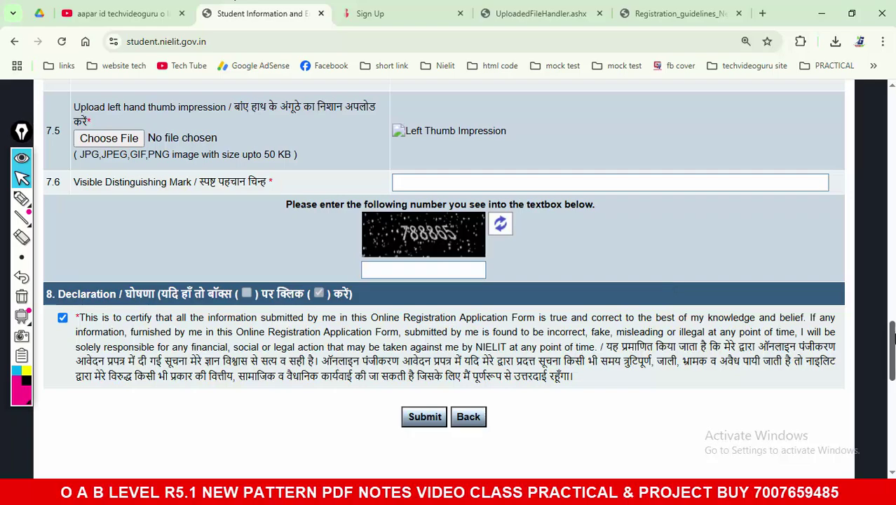
Step: Highlight the words APPLICATION and REGISTRATION in the form title
{"action": "left_click_drag", "start_coordinate": [892, 351], "coordinate": [892, 127]}
{"action": "scroll", "coordinate": [785, 225], "scroll_direction": "up", "scroll_amount": 1}
{"action": "scroll", "coordinate": [785, 225], "scroll_direction": "down", "scroll_amount": 2}
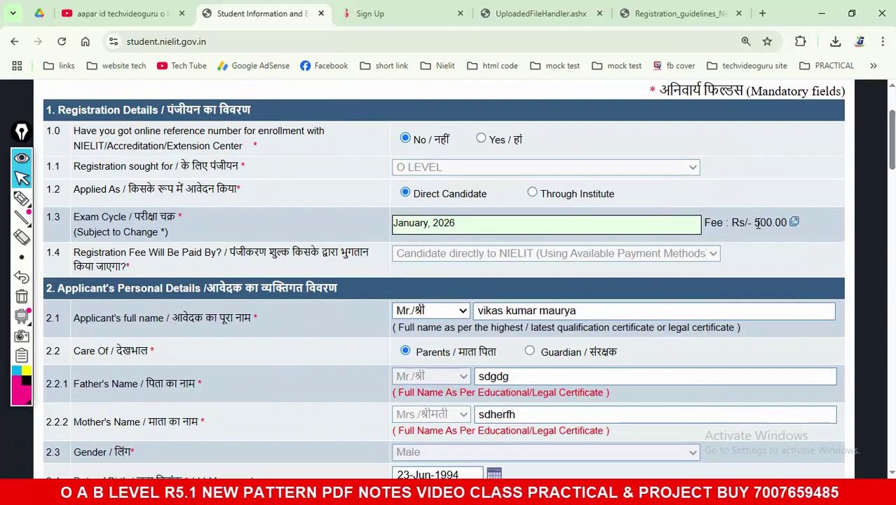
{"action": "left_click_drag", "start_coordinate": [748, 225], "coordinate": [788, 223]}
{"action": "scroll", "coordinate": [240, 255], "scroll_direction": "up", "scroll_amount": 3}
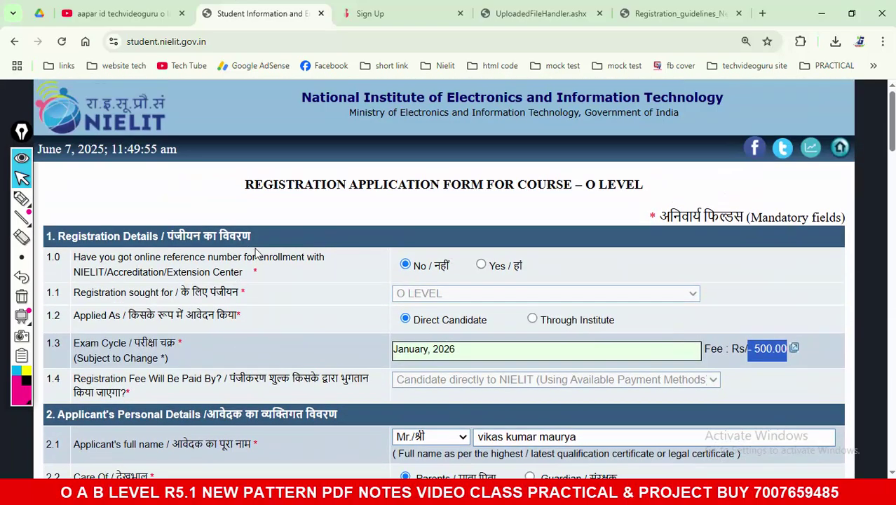
{"action": "left_click_drag", "start_coordinate": [357, 188], "coordinate": [440, 186]}
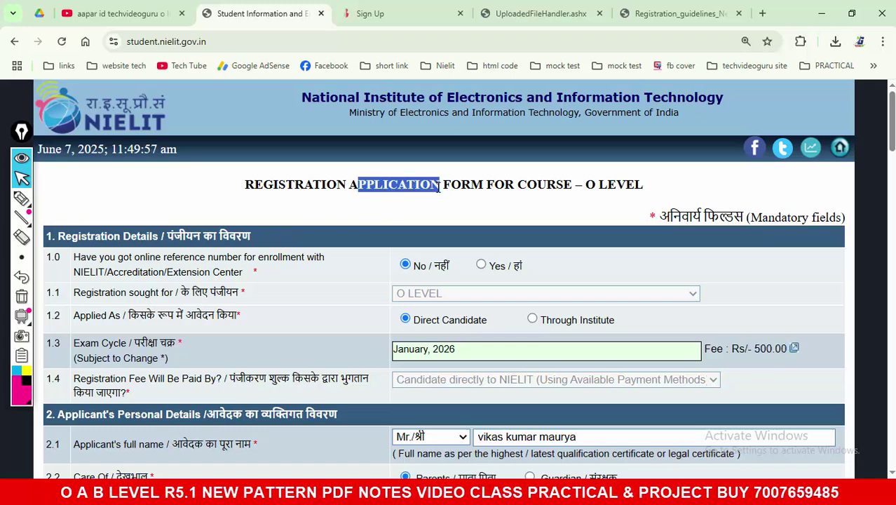
{"action": "left_click_drag", "start_coordinate": [350, 187], "coordinate": [440, 186]}
{"action": "left_click_drag", "start_coordinate": [245, 186], "coordinate": [337, 186]}
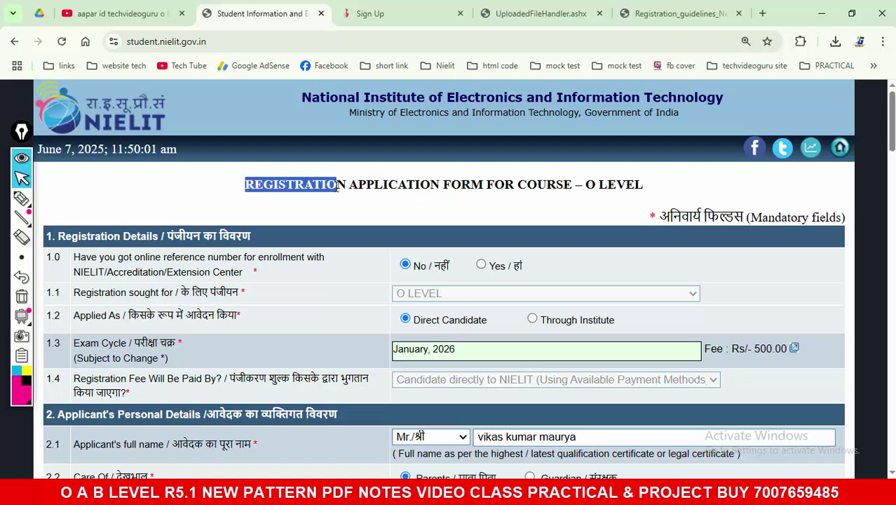
Step: Sketch pink ink notes (500, 101, 50) on the form, erase them, then open the affidavit PDF
{"action": "left_click", "coordinate": [21, 197]}
{"action": "left_click_drag", "start_coordinate": [352, 197], "coordinate": [457, 201]}
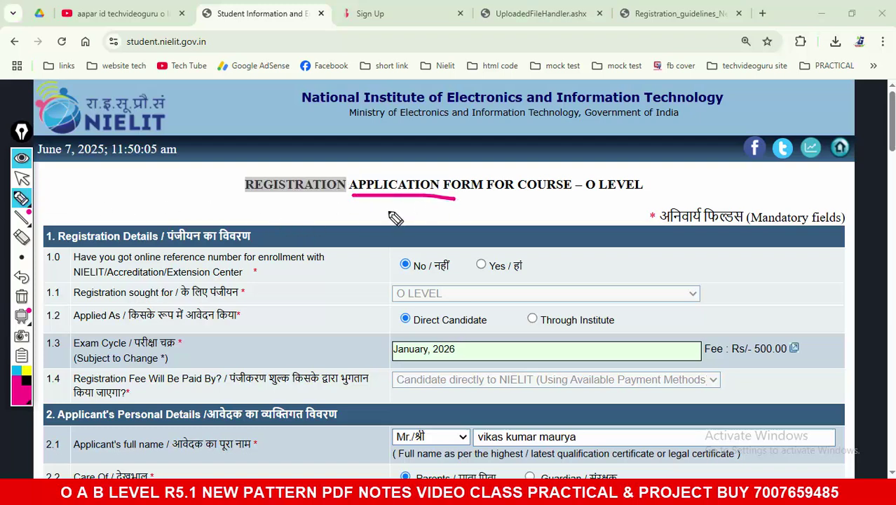
{"action": "mouse_move", "coordinate": [391, 209]}
{"action": "left_mouse_down"}
{"action": "mouse_move", "coordinate": [373, 222]}
{"action": "mouse_move", "coordinate": [459, 226]}
{"action": "left_mouse_up"}
{"action": "mouse_move", "coordinate": [352, 251]}
{"action": "left_mouse_down"}
{"action": "mouse_move", "coordinate": [458, 252]}
{"action": "mouse_move", "coordinate": [519, 228]}
{"action": "mouse_move", "coordinate": [603, 223]}
{"action": "mouse_move", "coordinate": [649, 246]}
{"action": "mouse_move", "coordinate": [742, 226]}
{"action": "mouse_move", "coordinate": [812, 242]}
{"action": "left_mouse_up"}
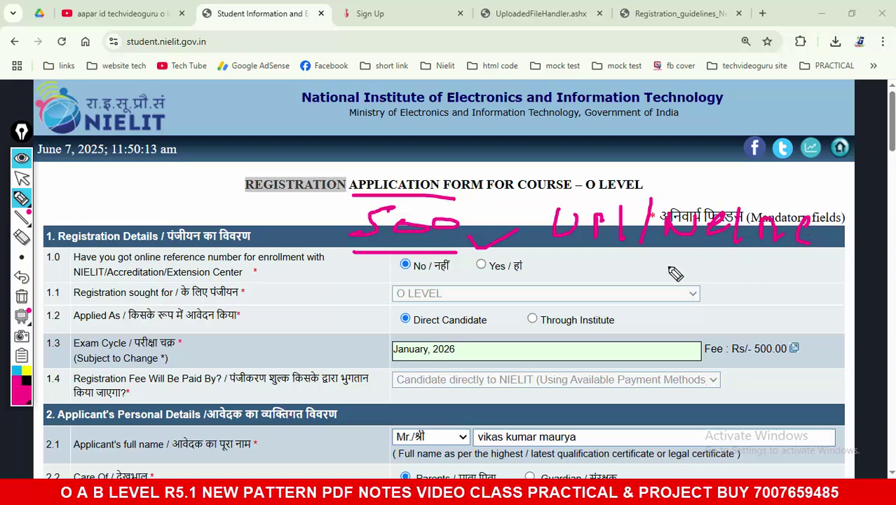
{"action": "left_click_drag", "start_coordinate": [266, 194], "coordinate": [208, 207]}
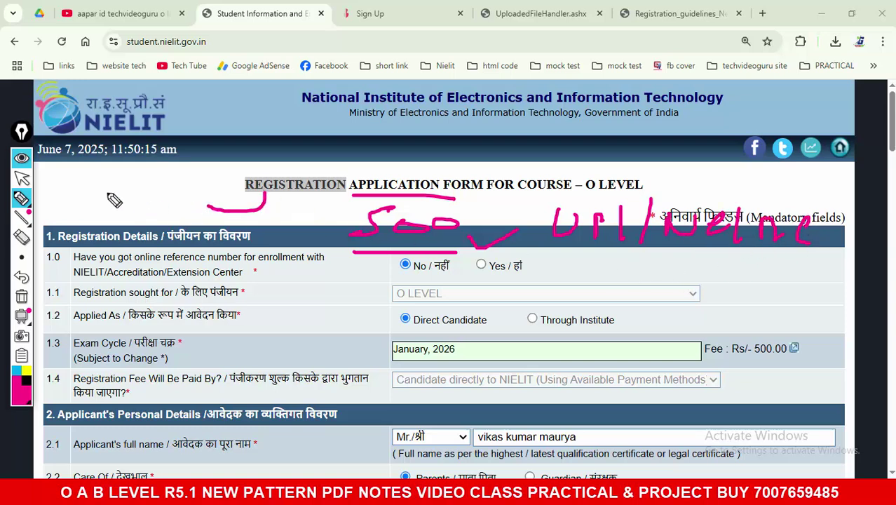
{"action": "mouse_move", "coordinate": [107, 193]}
{"action": "left_mouse_down"}
{"action": "mouse_move", "coordinate": [132, 206]}
{"action": "mouse_move", "coordinate": [155, 192]}
{"action": "mouse_move", "coordinate": [197, 221]}
{"action": "left_mouse_up"}
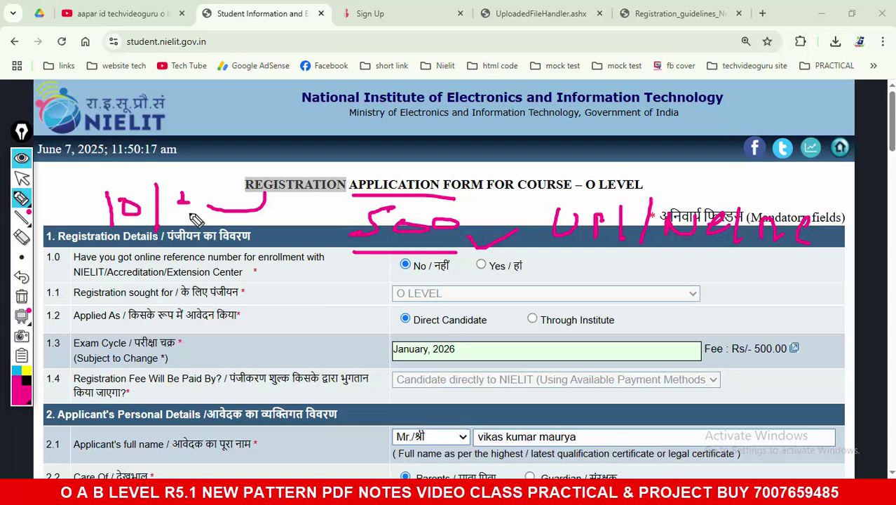
{"action": "left_click_drag", "start_coordinate": [197, 186], "coordinate": [184, 204]}
{"action": "left_click_drag", "start_coordinate": [205, 188], "coordinate": [210, 191]}
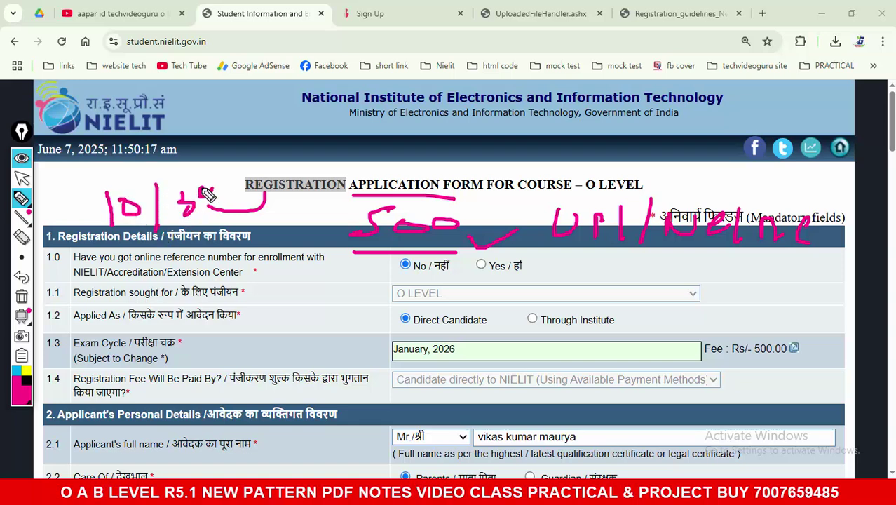
{"action": "left_click", "coordinate": [22, 296]}
{"action": "left_click", "coordinate": [21, 178]}
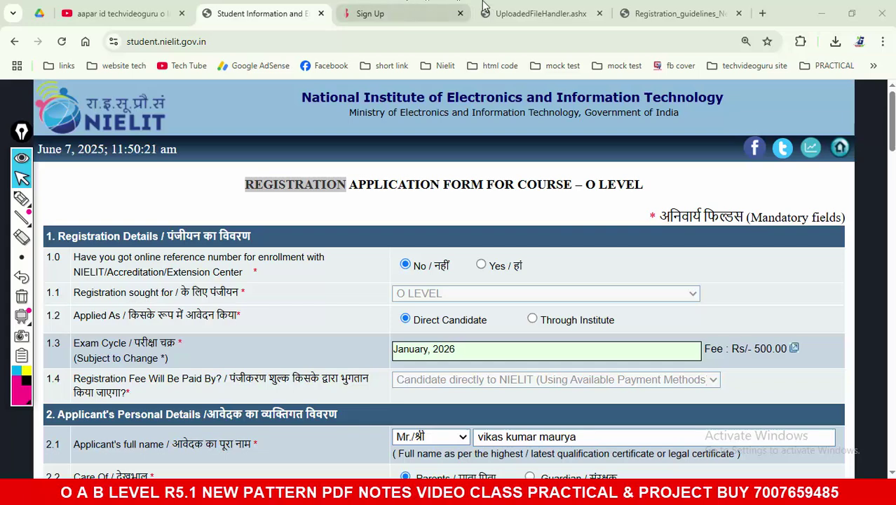
{"action": "left_click", "coordinate": [363, 6]}
{"action": "left_click", "coordinate": [491, 13]}
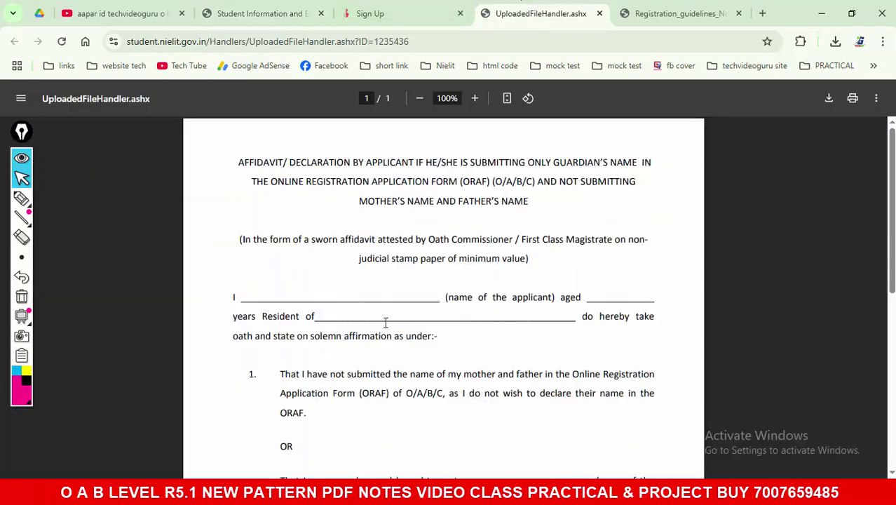
Step: Open Registration_guidelines_New_final.pdf and scroll from page 3 to page 5
{"action": "left_click", "coordinate": [406, 475]}
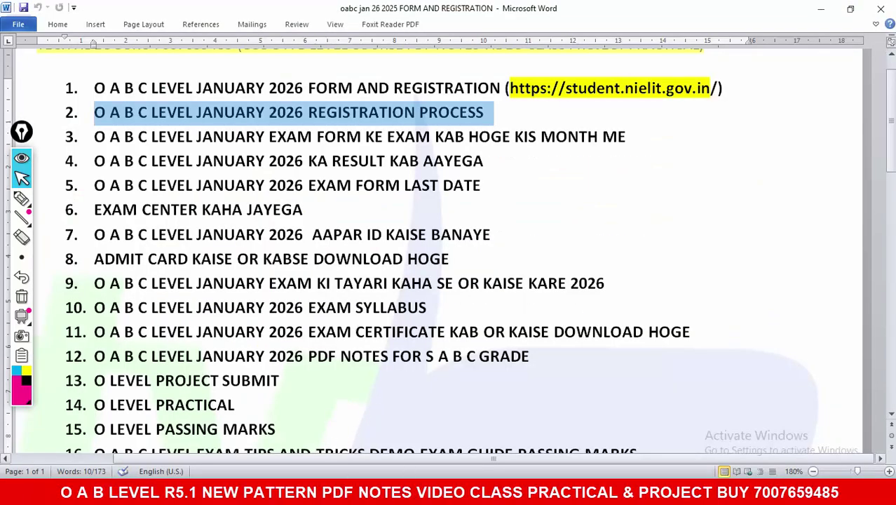
{"action": "key", "text": "alt+Tab"}
{"action": "left_click", "coordinate": [674, 13]}
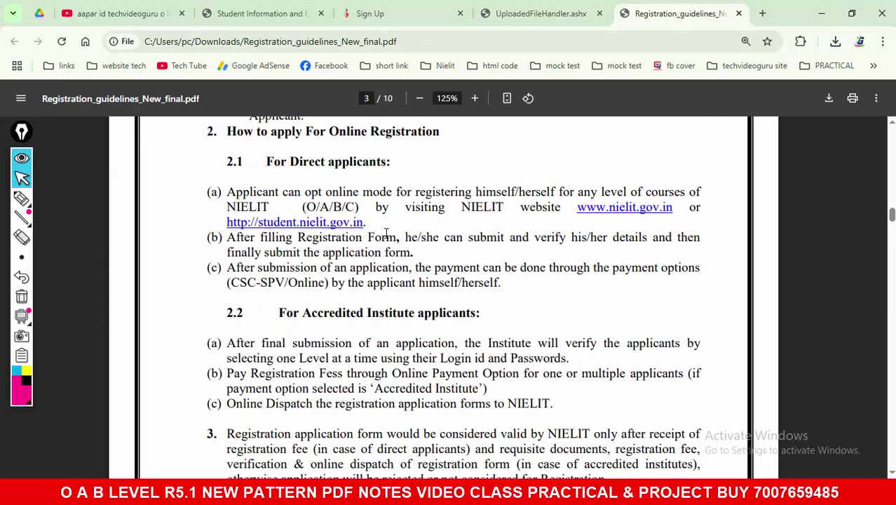
{"action": "scroll", "coordinate": [387, 233], "scroll_direction": "down", "scroll_amount": 5}
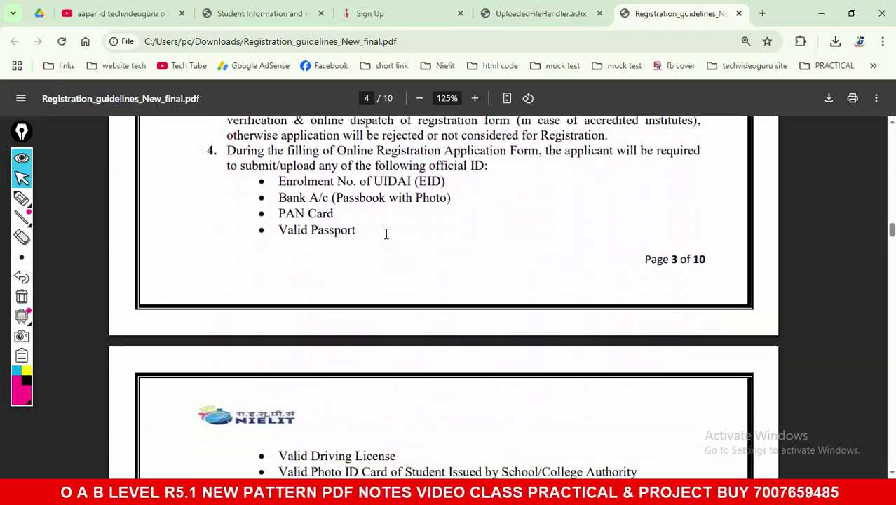
{"action": "scroll", "coordinate": [386, 233], "scroll_direction": "down", "scroll_amount": 6}
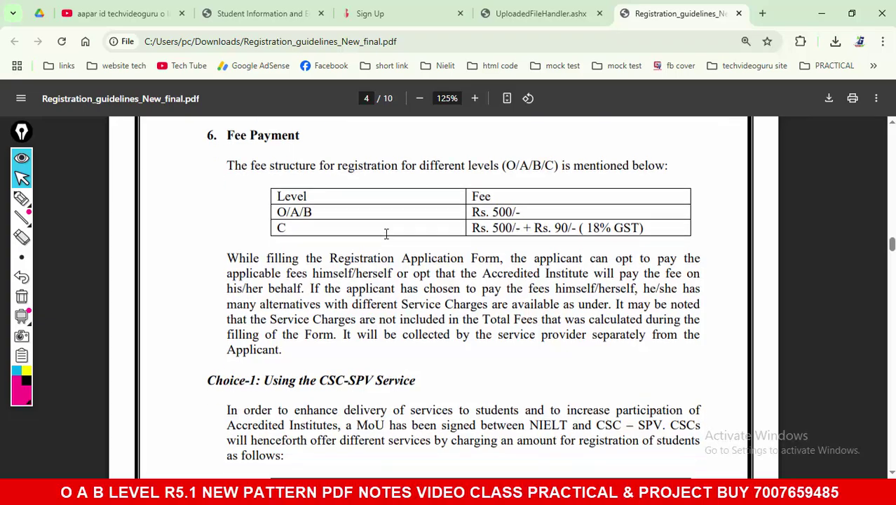
{"action": "scroll", "coordinate": [386, 234], "scroll_direction": "down", "scroll_amount": 8}
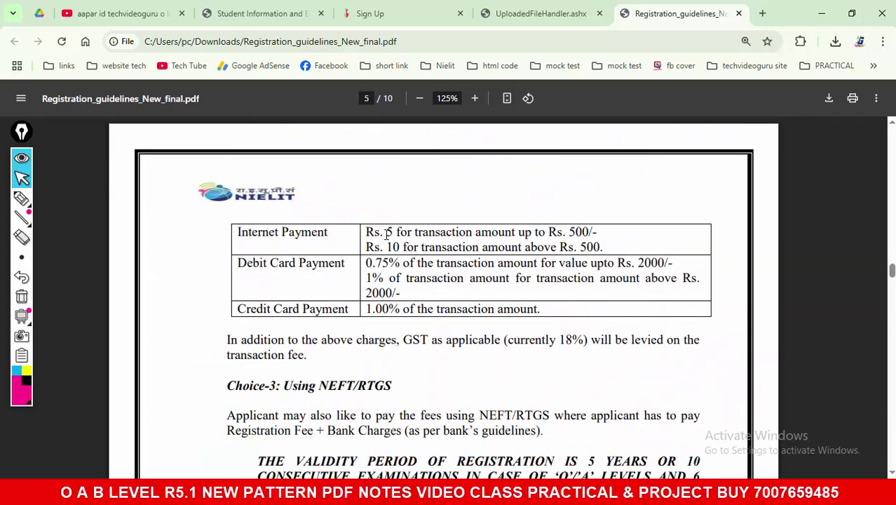
{"action": "scroll", "coordinate": [387, 233], "scroll_direction": "down", "scroll_amount": 8}
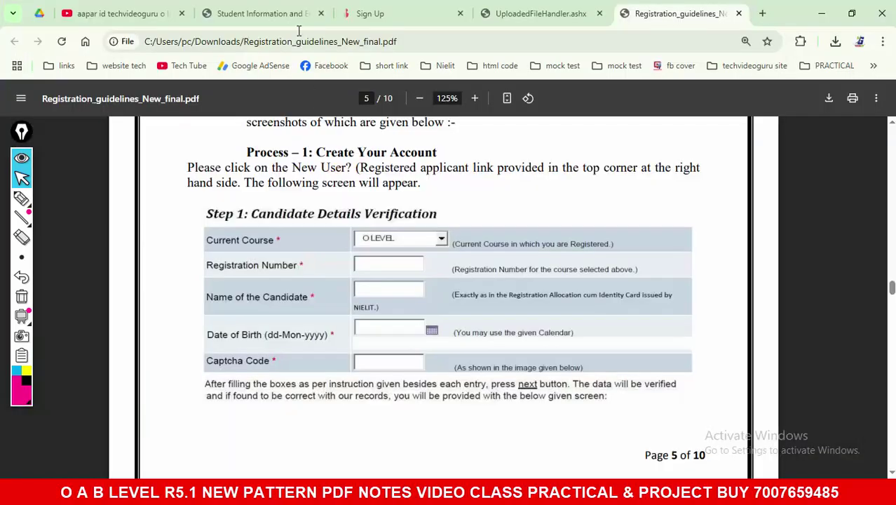
Step: Scroll the registration form, reset page zoom to 100%, then switch to the Word topic list
{"action": "left_click", "coordinate": [281, 13]}
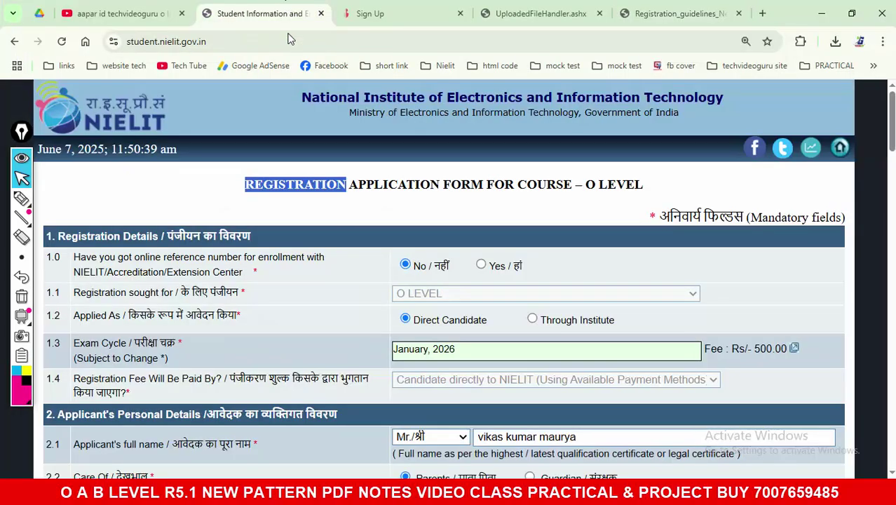
{"action": "scroll", "coordinate": [330, 235], "scroll_direction": "down", "scroll_amount": 10}
{"action": "scroll", "coordinate": [332, 240], "scroll_direction": "down", "scroll_amount": 10}
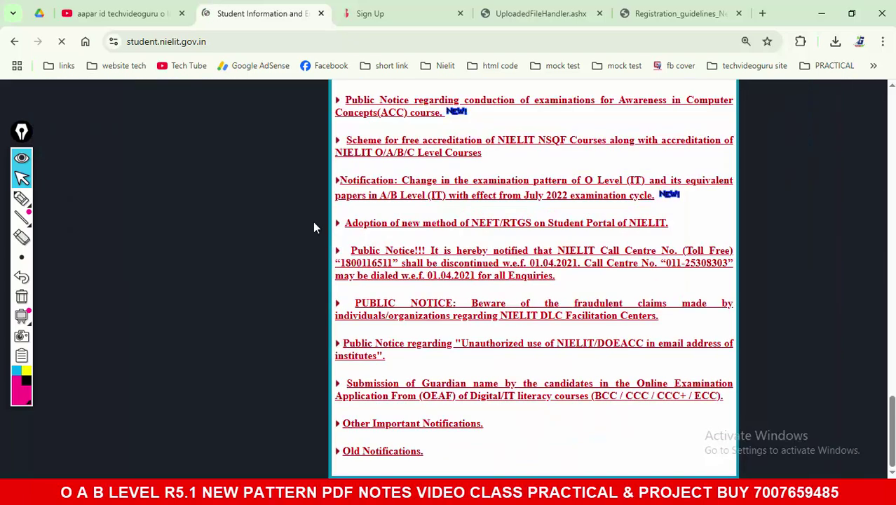
{"action": "key", "text": "ctrl+minus"}
{"action": "key", "text": "ctrl+minus"}
{"action": "scroll", "coordinate": [677, 254], "scroll_direction": "up", "scroll_amount": 15}
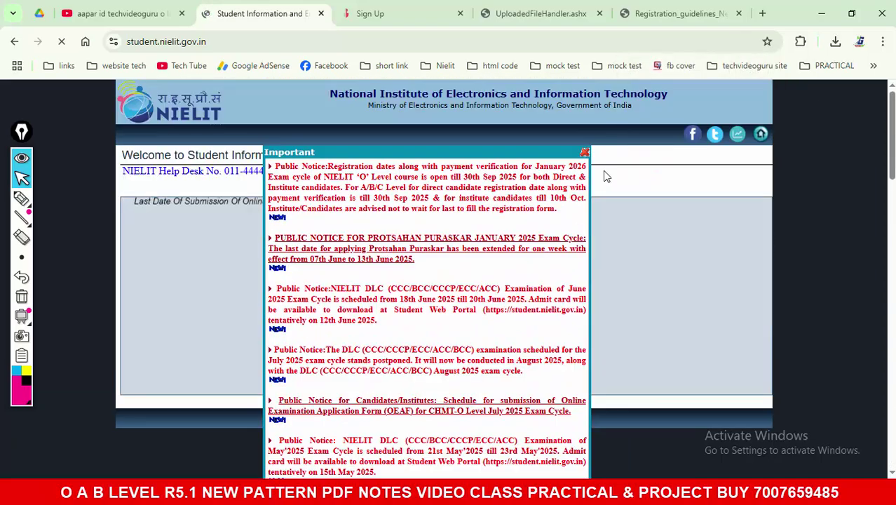
{"action": "key", "text": "alt+Tab"}
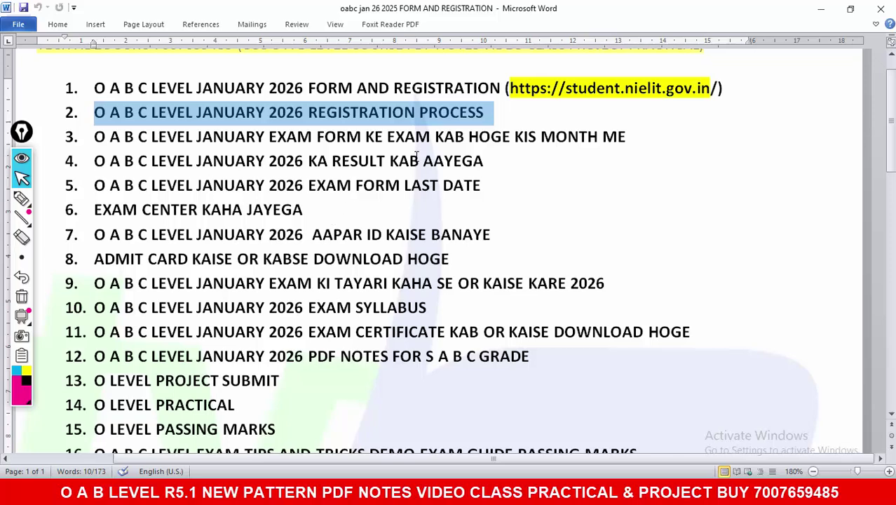
Step: Mark up the registration-process line in Word with pink notes like Reg and Pass, then clear them
{"action": "left_click_drag", "start_coordinate": [499, 112], "coordinate": [99, 108]}
{"action": "left_click", "coordinate": [22, 198]}
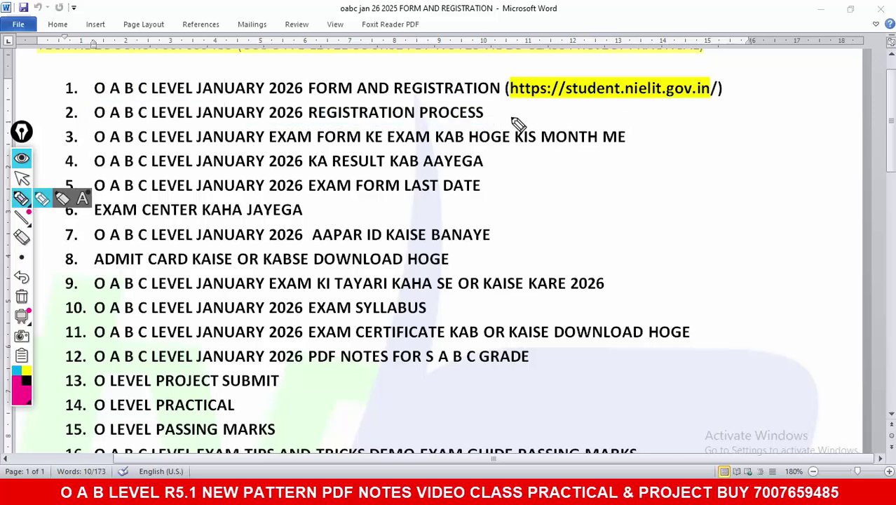
{"action": "left_click_drag", "start_coordinate": [493, 110], "coordinate": [559, 111]}
{"action": "mouse_move", "coordinate": [640, 114]}
{"action": "left_mouse_down"}
{"action": "mouse_move", "coordinate": [696, 132]}
{"action": "mouse_move", "coordinate": [732, 120]}
{"action": "mouse_move", "coordinate": [770, 135]}
{"action": "mouse_move", "coordinate": [777, 126]}
{"action": "left_mouse_up"}
{"action": "mouse_move", "coordinate": [642, 113]}
{"action": "left_mouse_down"}
{"action": "mouse_move", "coordinate": [688, 176]}
{"action": "mouse_move", "coordinate": [684, 185]}
{"action": "left_mouse_up"}
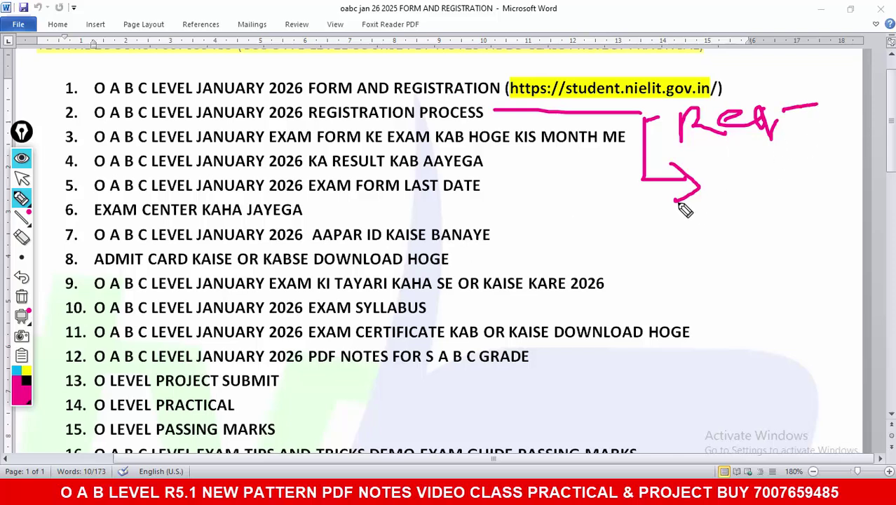
{"action": "mouse_move", "coordinate": [735, 185]}
{"action": "left_mouse_down"}
{"action": "mouse_move", "coordinate": [823, 165]}
{"action": "mouse_move", "coordinate": [821, 198]}
{"action": "left_mouse_up"}
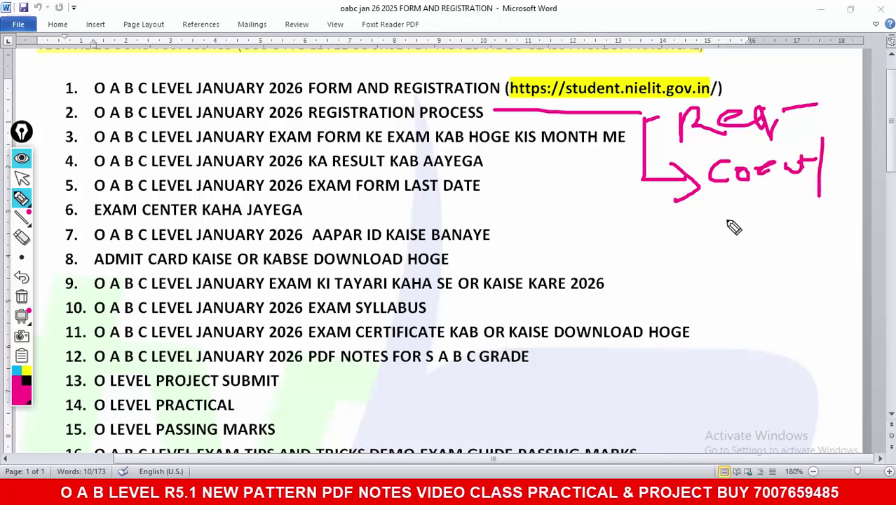
{"action": "left_click_drag", "start_coordinate": [729, 223], "coordinate": [796, 235]}
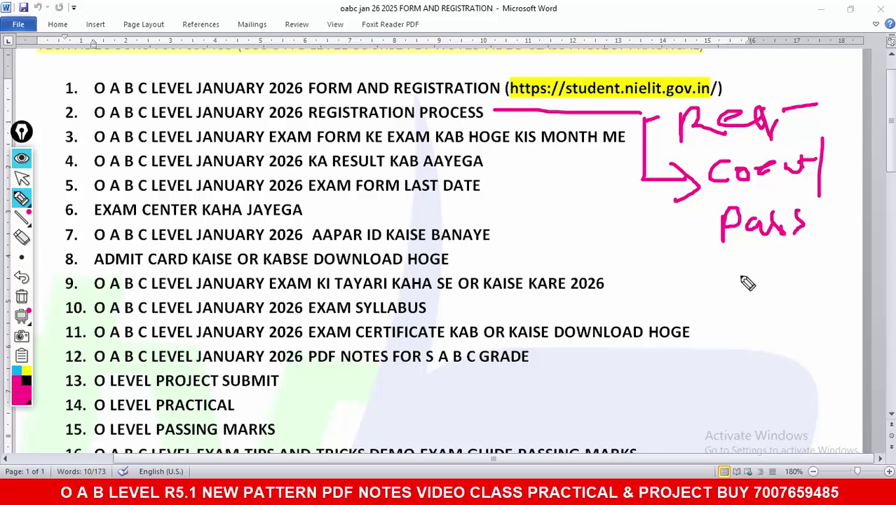
{"action": "mouse_move", "coordinate": [704, 265]}
{"action": "left_mouse_down"}
{"action": "mouse_move", "coordinate": [800, 286]}
{"action": "mouse_move", "coordinate": [834, 266]}
{"action": "left_mouse_up"}
{"action": "left_click", "coordinate": [21, 295]}
{"action": "left_click", "coordinate": [22, 179]}
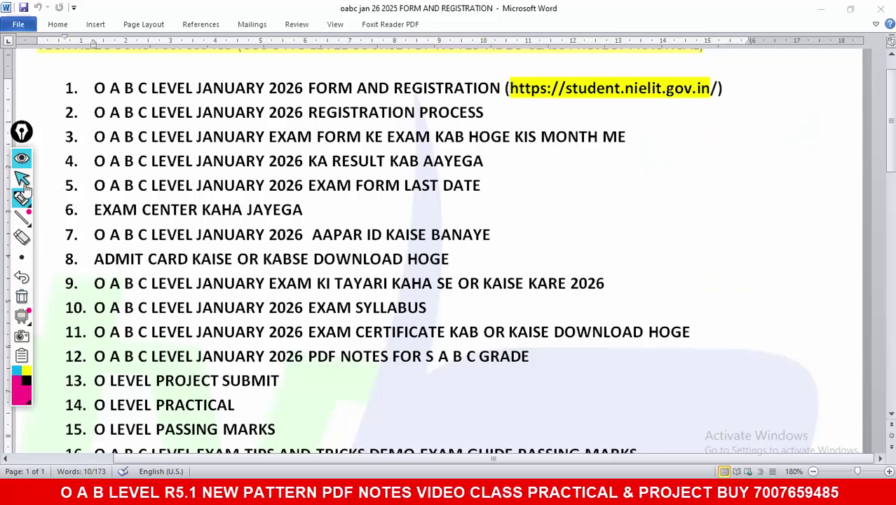
{"action": "key", "text": "alt+Tab"}
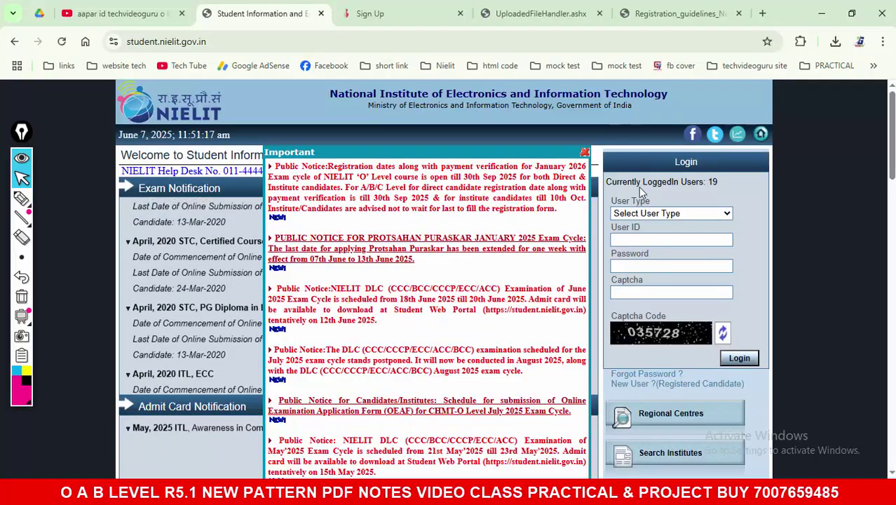
Step: Choose New User ?(Registered Candidate) and close the Important notices popup
{"action": "scroll", "coordinate": [580, 161], "scroll_direction": "down", "scroll_amount": 2}
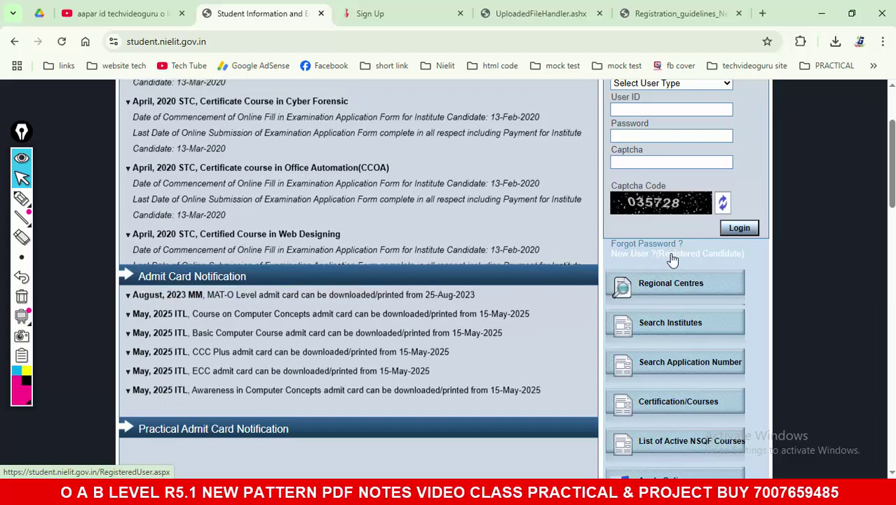
{"action": "left_click", "coordinate": [673, 255]}
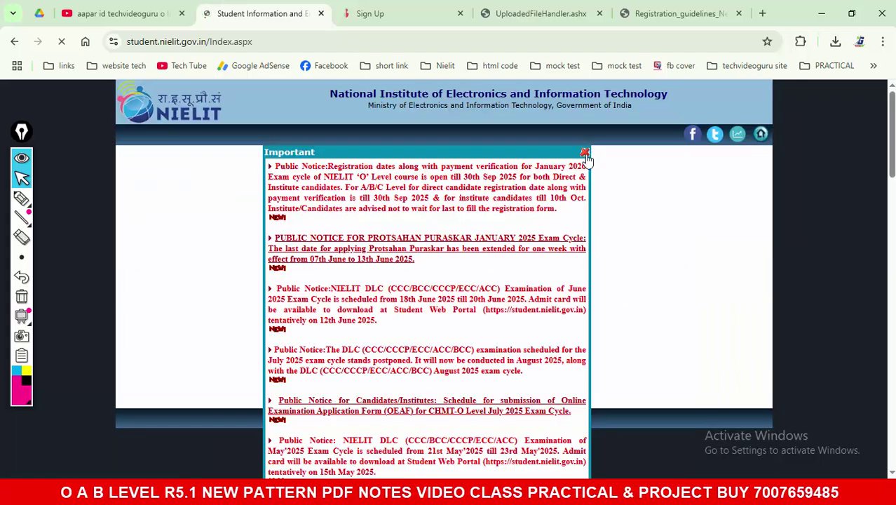
{"action": "left_click", "coordinate": [587, 153]}
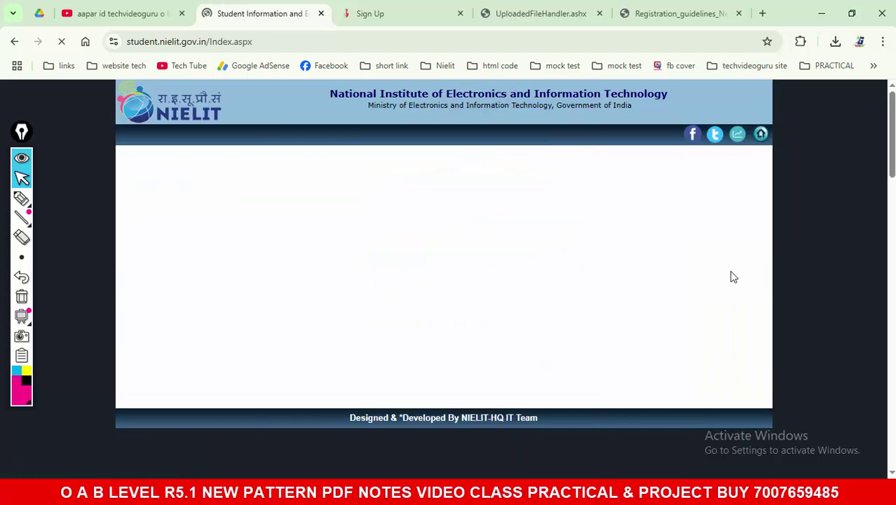
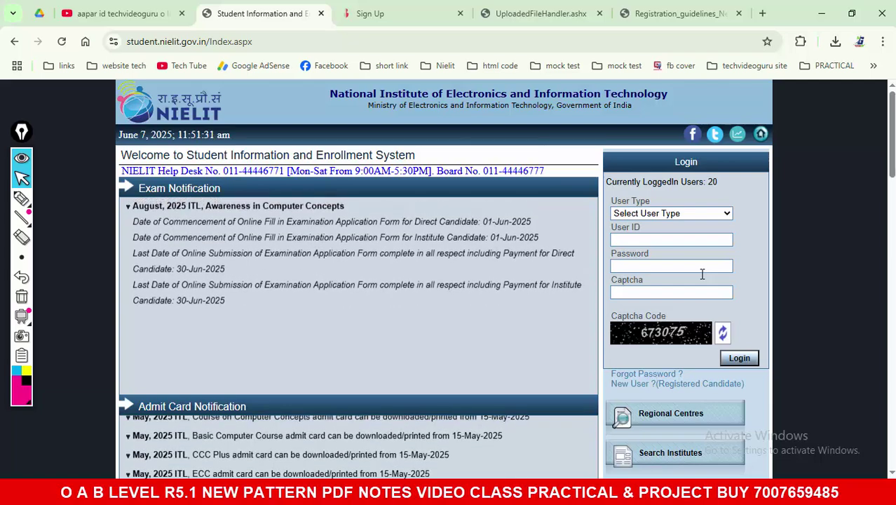
Step: Open the registered-candidate form at 110% zoom and choose O LEVEL (O) as current course
{"action": "scroll", "coordinate": [699, 280], "scroll_direction": "down", "scroll_amount": 1}
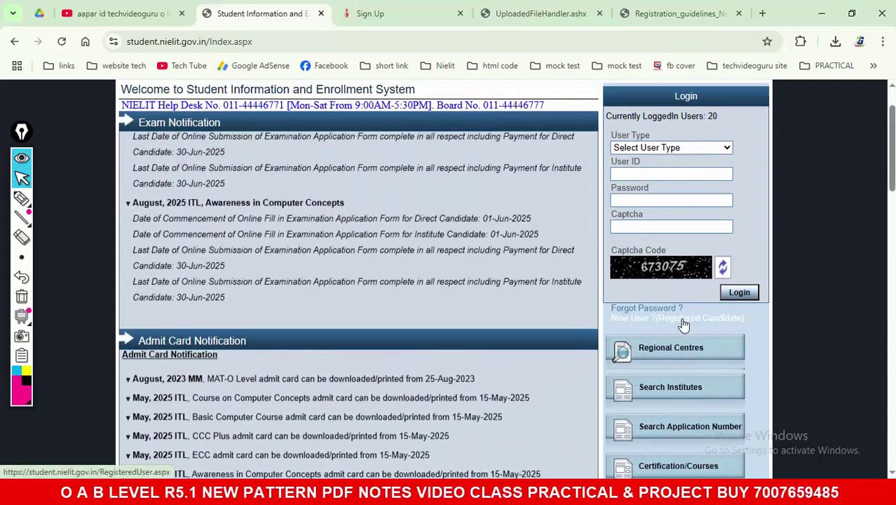
{"action": "left_click", "coordinate": [684, 319]}
{"action": "key", "text": "ctrl+plus"}
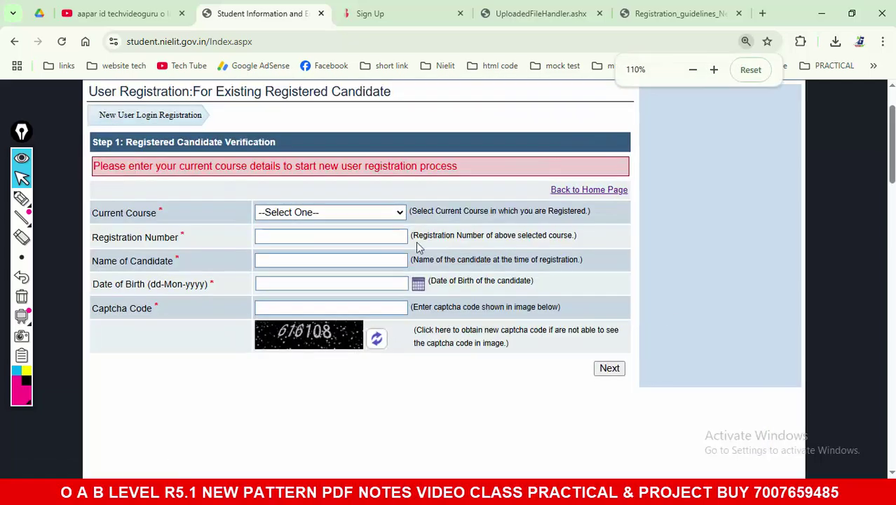
{"action": "left_click", "coordinate": [303, 213]}
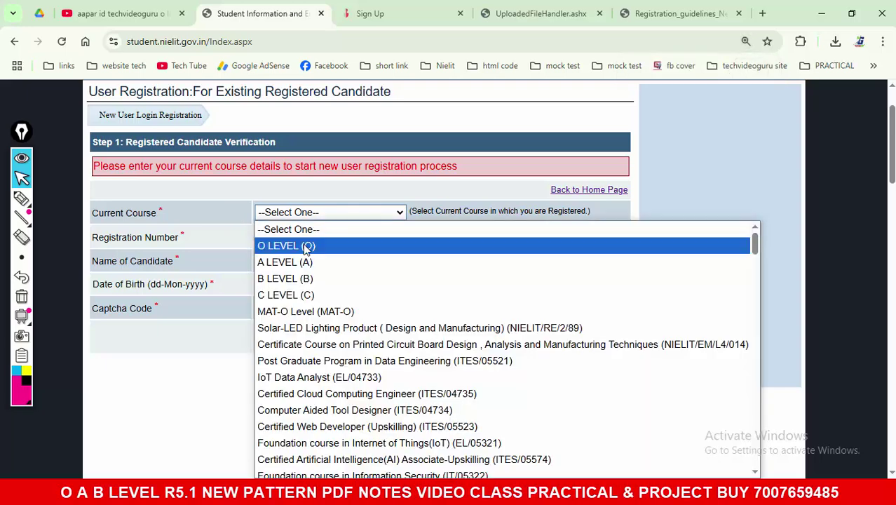
{"action": "left_click", "coordinate": [305, 247]}
Step: Move down through the form fields and pick 22-Jun-2005 as Date of Birth from the calendar
{"action": "left_click", "coordinate": [283, 244]}
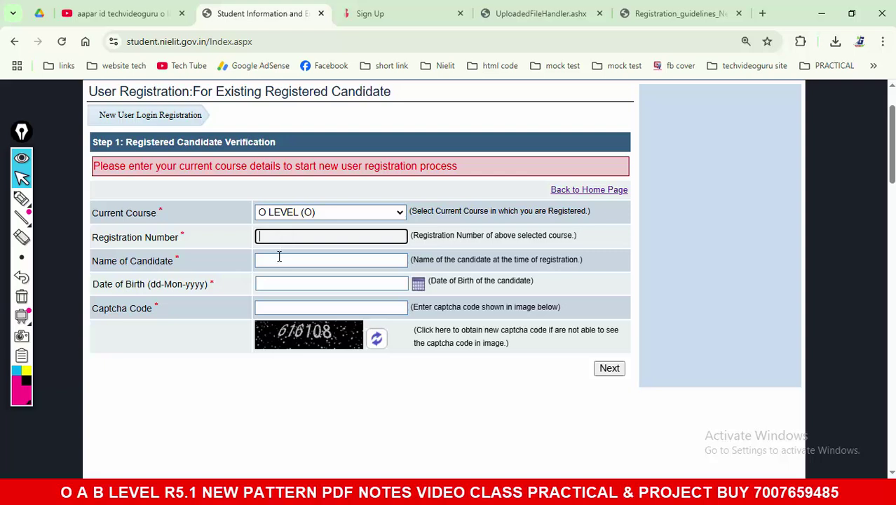
{"action": "left_click", "coordinate": [280, 259]}
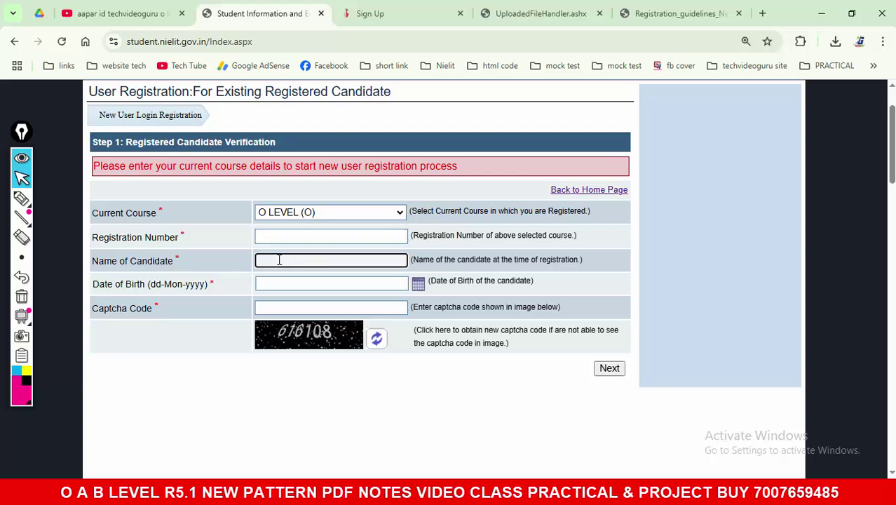
{"action": "left_click", "coordinate": [279, 283]}
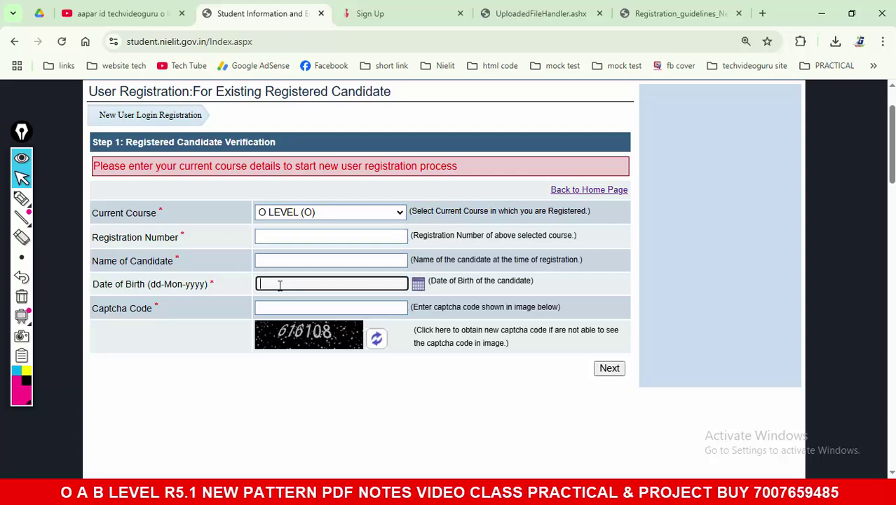
{"action": "left_click", "coordinate": [415, 287]}
{"action": "left_click", "coordinate": [321, 299]}
{"action": "left_click", "coordinate": [321, 300]}
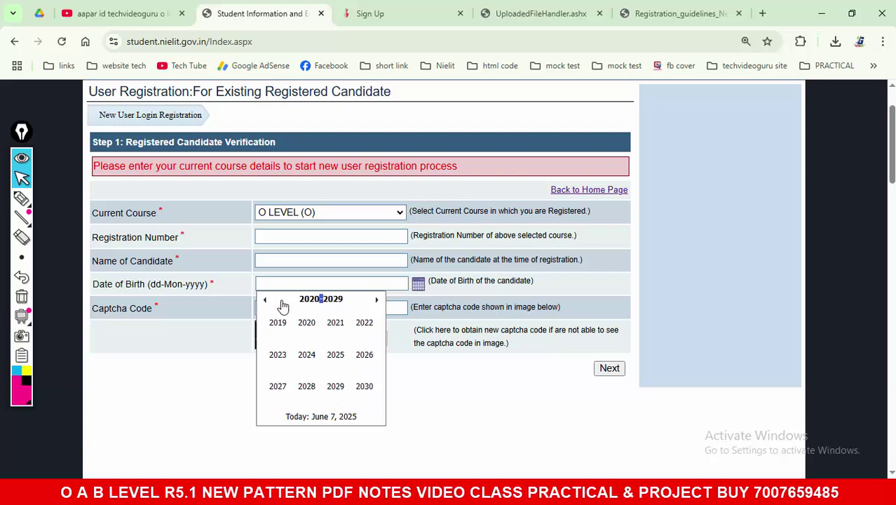
{"action": "left_click", "coordinate": [265, 299]}
{"action": "left_click", "coordinate": [264, 299]}
{"action": "left_click", "coordinate": [312, 354]}
{"action": "left_click", "coordinate": [315, 362]}
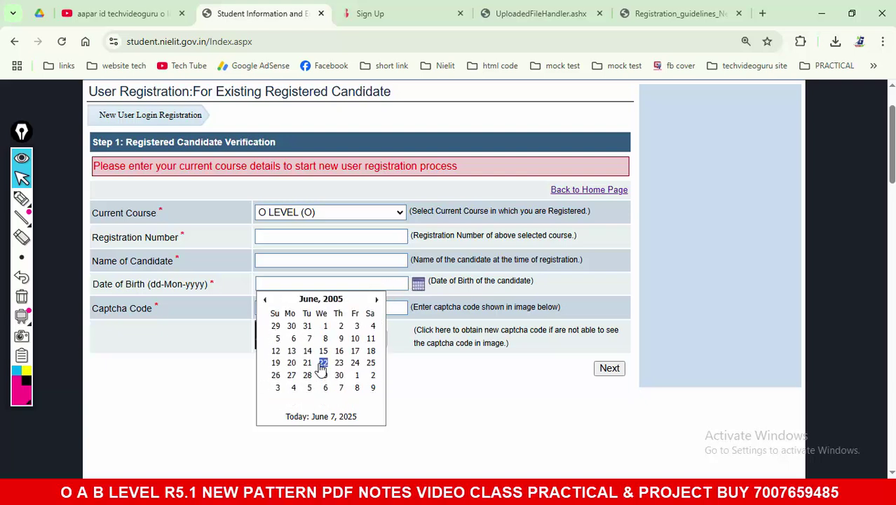
{"action": "left_click", "coordinate": [321, 364]}
Step: Select a form line, focus the Captcha Code field, and switch to freehand annotation
{"action": "left_click_drag", "start_coordinate": [93, 311], "coordinate": [259, 335]}
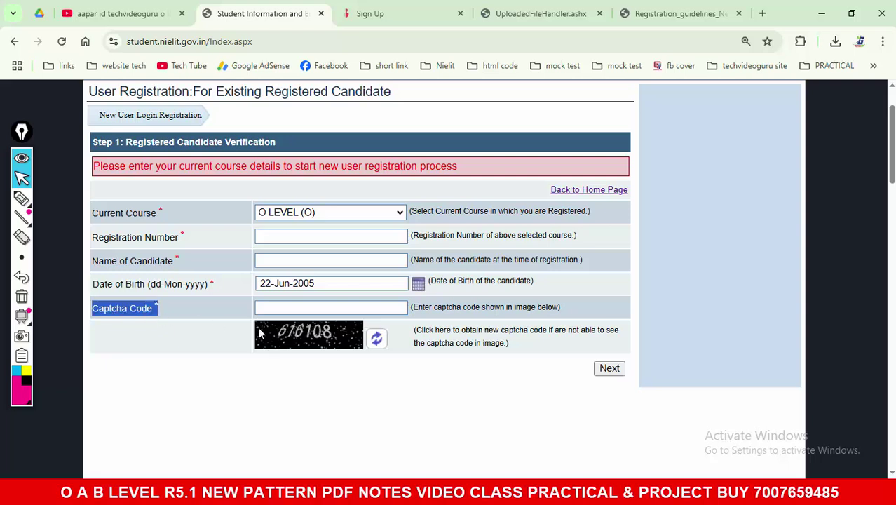
{"action": "left_click", "coordinate": [281, 307]}
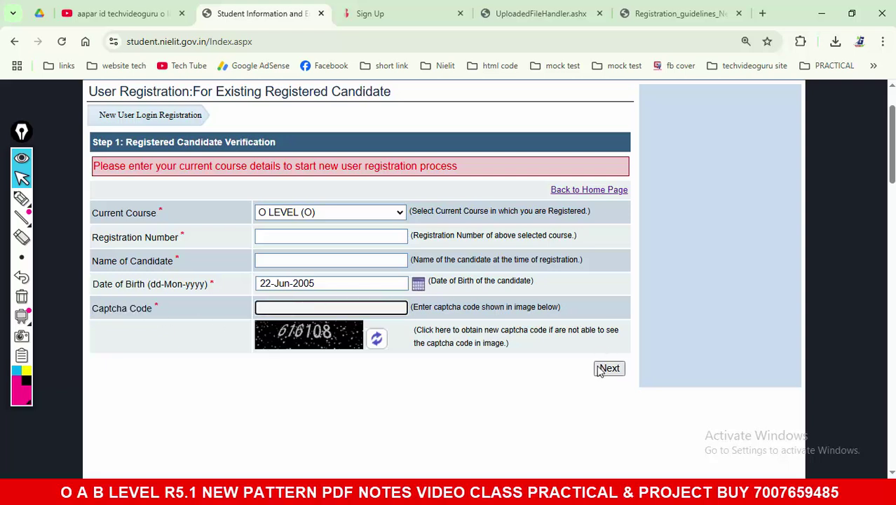
{"action": "left_click", "coordinate": [21, 199]}
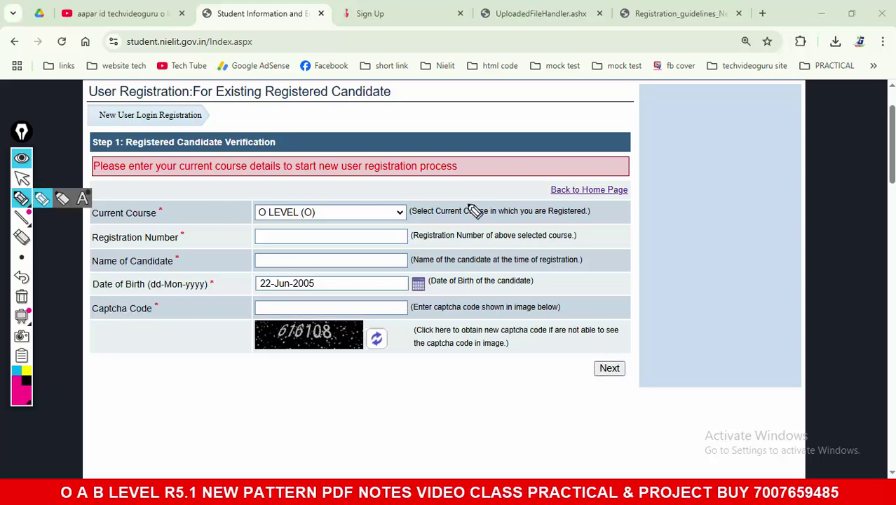
{"action": "mouse_move", "coordinate": [312, 143]}
{"action": "left_mouse_down"}
{"action": "mouse_move", "coordinate": [385, 218]}
{"action": "mouse_move", "coordinate": [405, 125]}
{"action": "left_mouse_up"}
{"action": "left_click_drag", "start_coordinate": [416, 184], "coordinate": [430, 214]}
{"action": "left_click_drag", "start_coordinate": [454, 152], "coordinate": [460, 224]}
{"action": "mouse_move", "coordinate": [488, 162]}
{"action": "left_mouse_down"}
{"action": "mouse_move", "coordinate": [463, 197]}
{"action": "mouse_move", "coordinate": [522, 213]}
{"action": "left_mouse_up"}
{"action": "mouse_move", "coordinate": [528, 187]}
{"action": "left_mouse_down"}
{"action": "mouse_move", "coordinate": [545, 188]}
{"action": "mouse_move", "coordinate": [554, 209]}
{"action": "left_mouse_up"}
{"action": "mouse_move", "coordinate": [577, 167]}
{"action": "left_mouse_down"}
{"action": "mouse_move", "coordinate": [574, 214]}
{"action": "mouse_move", "coordinate": [591, 202]}
{"action": "left_mouse_up"}
{"action": "left_click_drag", "start_coordinate": [619, 166], "coordinate": [629, 206]}
{"action": "mouse_move", "coordinate": [649, 169]}
{"action": "left_mouse_down"}
{"action": "mouse_move", "coordinate": [763, 130]}
{"action": "mouse_move", "coordinate": [755, 156]}
{"action": "mouse_move", "coordinate": [785, 175]}
{"action": "left_mouse_up"}
{"action": "left_click_drag", "start_coordinate": [420, 278], "coordinate": [850, 200]}
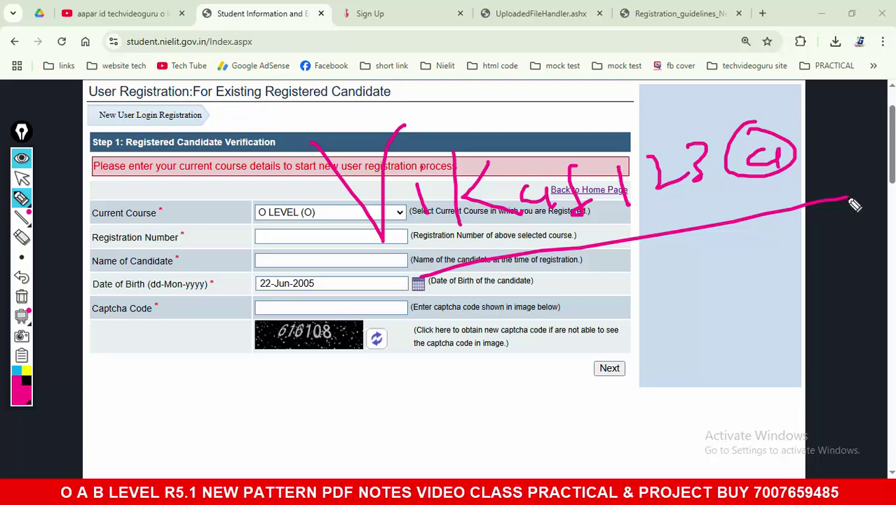
{"action": "mouse_move", "coordinate": [638, 333]}
{"action": "left_mouse_down"}
{"action": "mouse_move", "coordinate": [586, 414]}
{"action": "mouse_move", "coordinate": [594, 336]}
{"action": "left_mouse_up"}
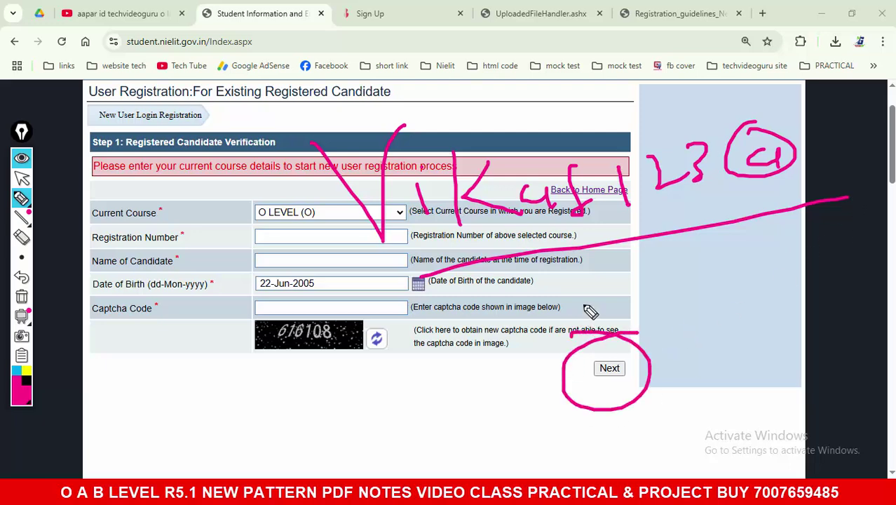
{"action": "left_click_drag", "start_coordinate": [200, 355], "coordinate": [168, 401]}
{"action": "mouse_move", "coordinate": [211, 383]}
{"action": "left_mouse_down"}
{"action": "mouse_move", "coordinate": [244, 393]}
{"action": "mouse_move", "coordinate": [268, 384]}
{"action": "left_mouse_up"}
{"action": "mouse_move", "coordinate": [166, 415]}
{"action": "left_mouse_down"}
{"action": "mouse_move", "coordinate": [262, 404]}
{"action": "mouse_move", "coordinate": [372, 361]}
{"action": "mouse_move", "coordinate": [400, 379]}
{"action": "mouse_move", "coordinate": [417, 376]}
{"action": "left_mouse_up"}
{"action": "left_click_drag", "start_coordinate": [302, 421], "coordinate": [459, 410]}
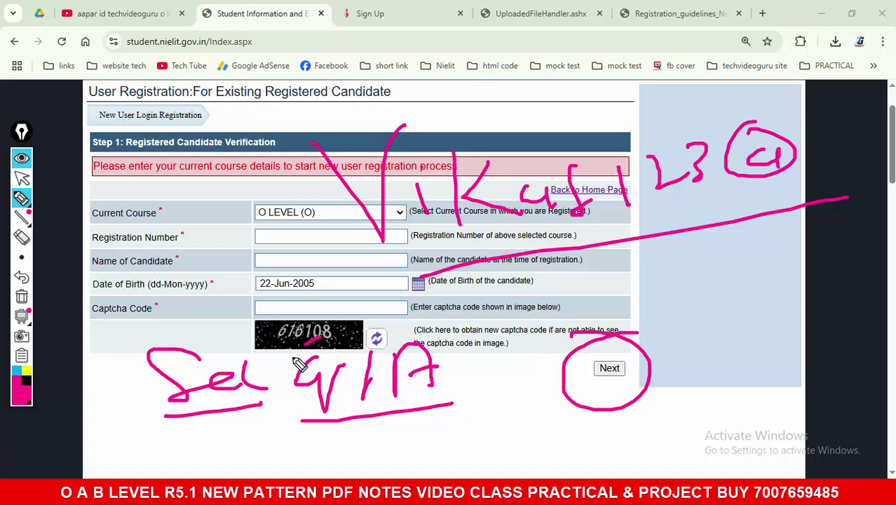
{"action": "mouse_move", "coordinate": [298, 363]}
{"action": "left_mouse_down"}
{"action": "mouse_move", "coordinate": [449, 415]}
{"action": "mouse_move", "coordinate": [326, 347]}
{"action": "left_mouse_up"}
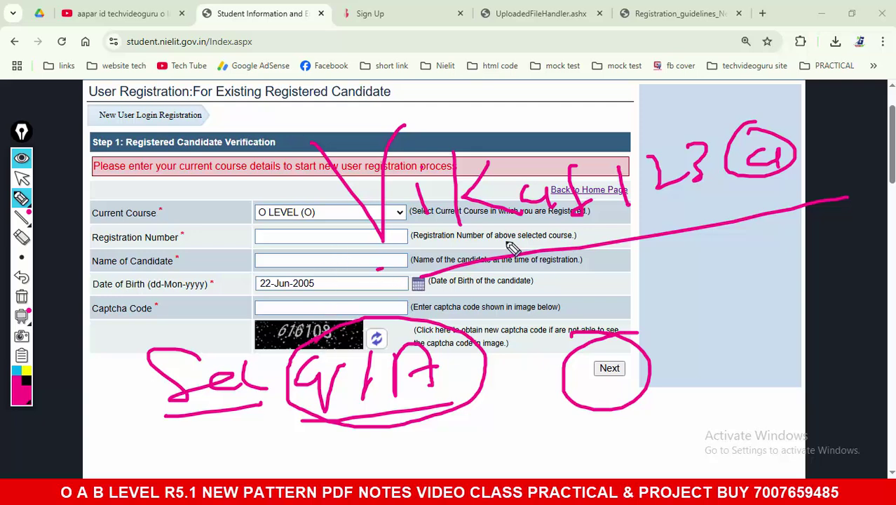
{"action": "left_click_drag", "start_coordinate": [514, 247], "coordinate": [891, 191]}
{"action": "mouse_move", "coordinate": [346, 311]}
{"action": "left_mouse_down"}
{"action": "mouse_move", "coordinate": [128, 384]}
{"action": "mouse_move", "coordinate": [408, 437]}
{"action": "mouse_move", "coordinate": [401, 317]}
{"action": "mouse_move", "coordinate": [335, 311]}
{"action": "left_mouse_up"}
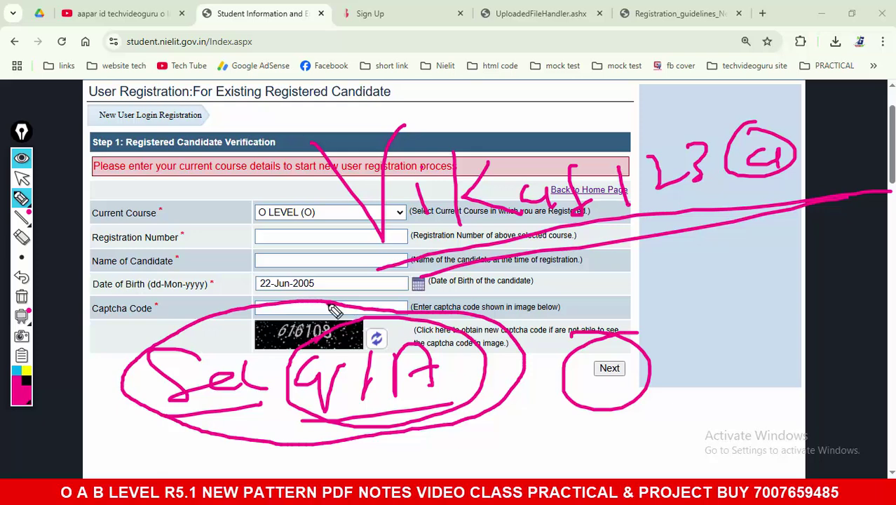
{"action": "mouse_move", "coordinate": [180, 213]}
{"action": "left_mouse_down"}
{"action": "mouse_move", "coordinate": [211, 306]}
{"action": "mouse_move", "coordinate": [253, 280]}
{"action": "left_mouse_up"}
{"action": "left_click", "coordinate": [22, 297]}
Step: Leave drawing mode, reload the portal home page, and close the Important notice
{"action": "left_click", "coordinate": [22, 178]}
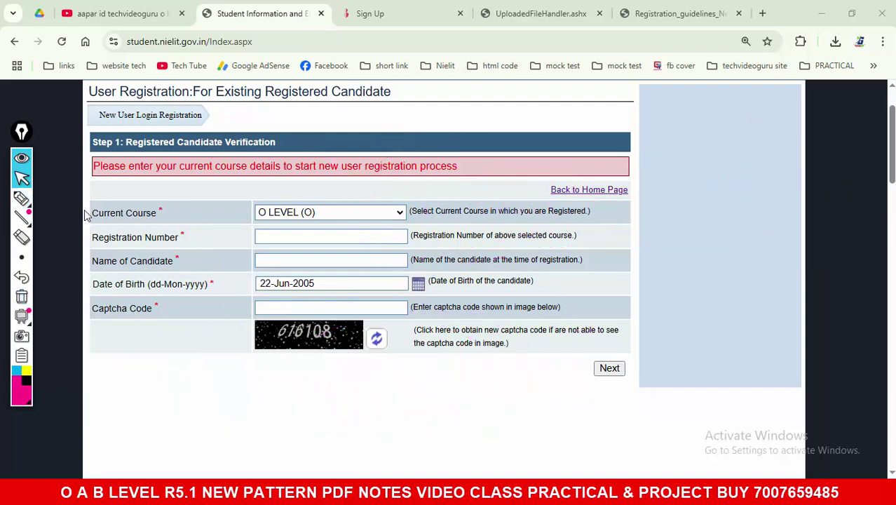
{"action": "key", "text": "F5"}
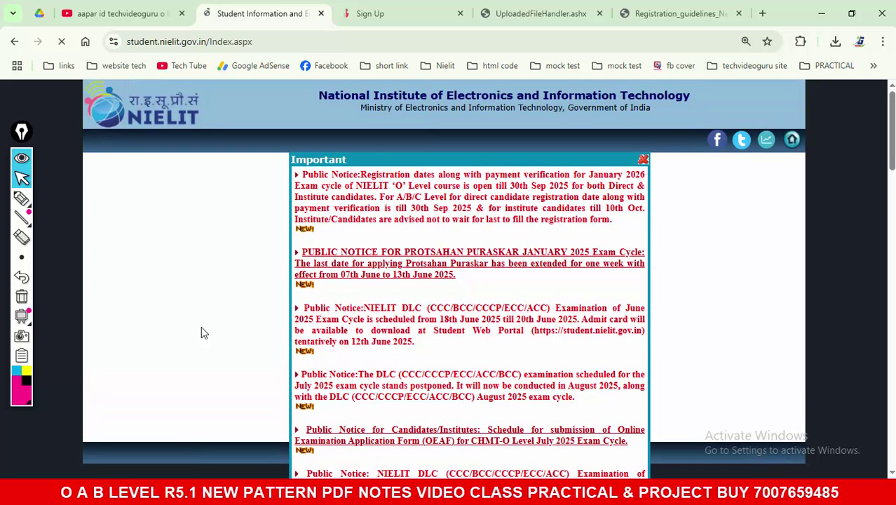
{"action": "left_click_drag", "start_coordinate": [365, 163], "coordinate": [254, 157]}
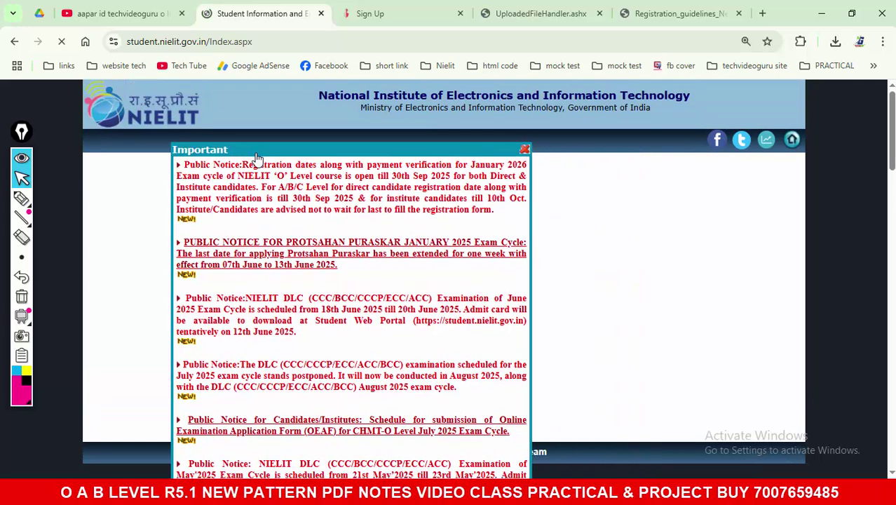
{"action": "left_click", "coordinate": [525, 150]}
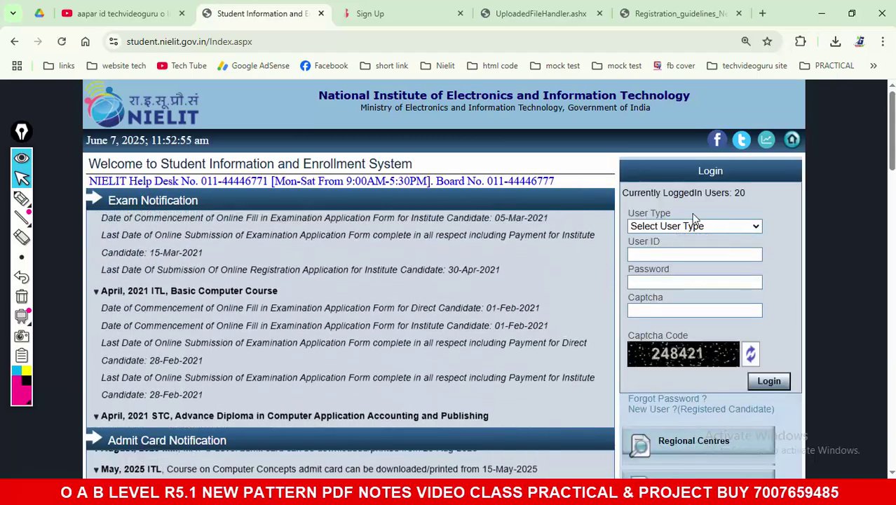
Step: Choose Candidate as user type and enter the candidate's User ID, fixing a typo
{"action": "left_click", "coordinate": [690, 227]}
{"action": "left_click", "coordinate": [687, 258]}
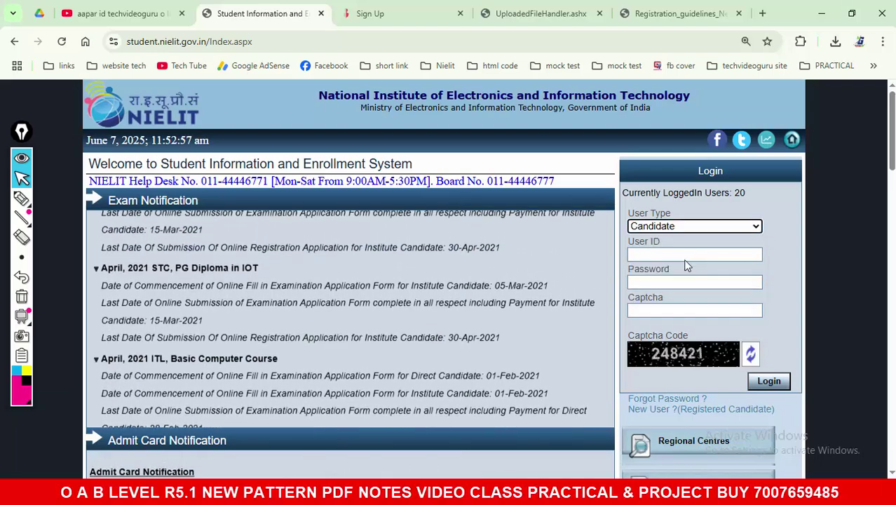
{"action": "left_click", "coordinate": [686, 255]}
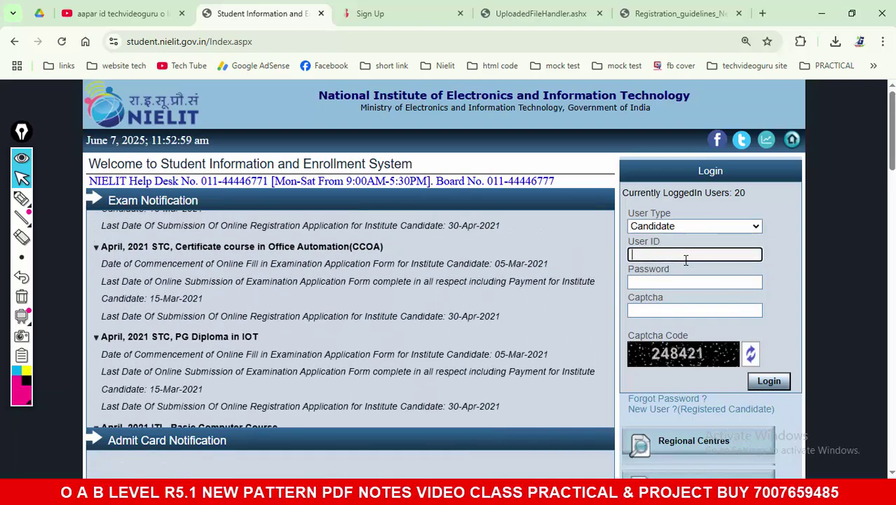
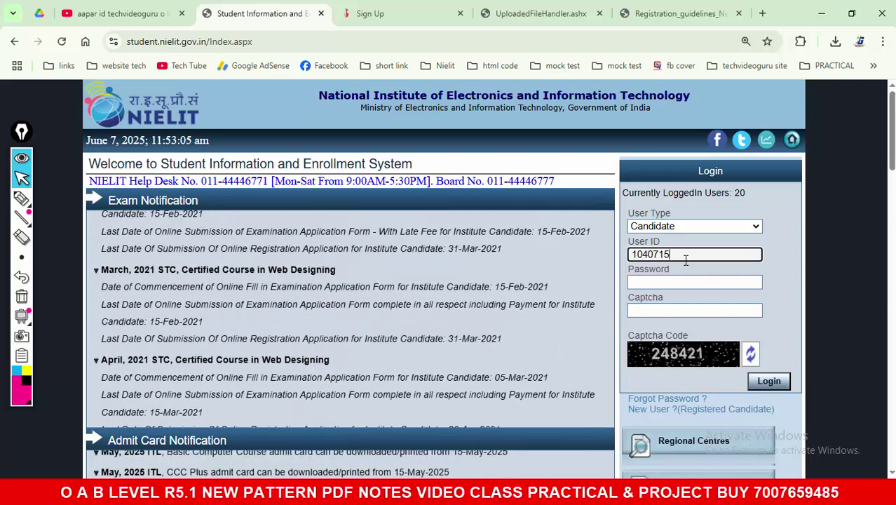
{"action": "key", "text": "Tab"}
Step: Enter the account password and the captcha code, then log in
{"action": "type", "text": "•••••"}
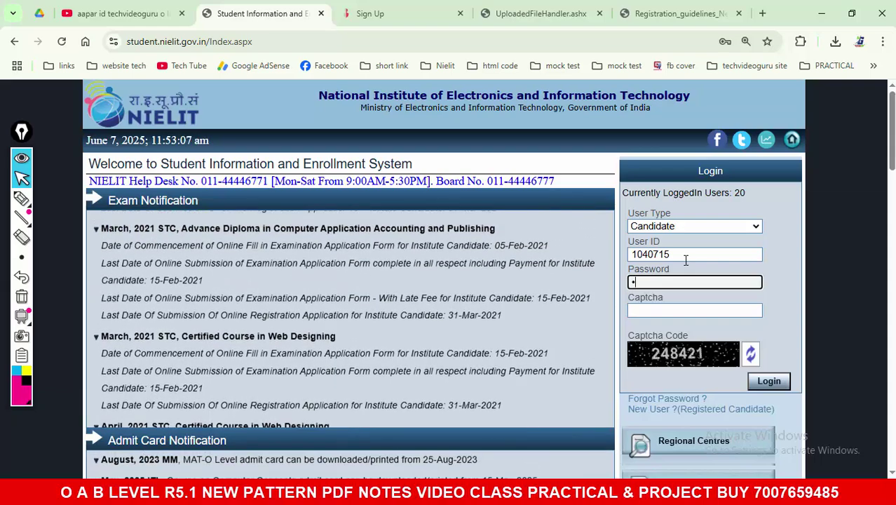
{"action": "type", "text": "••••"}
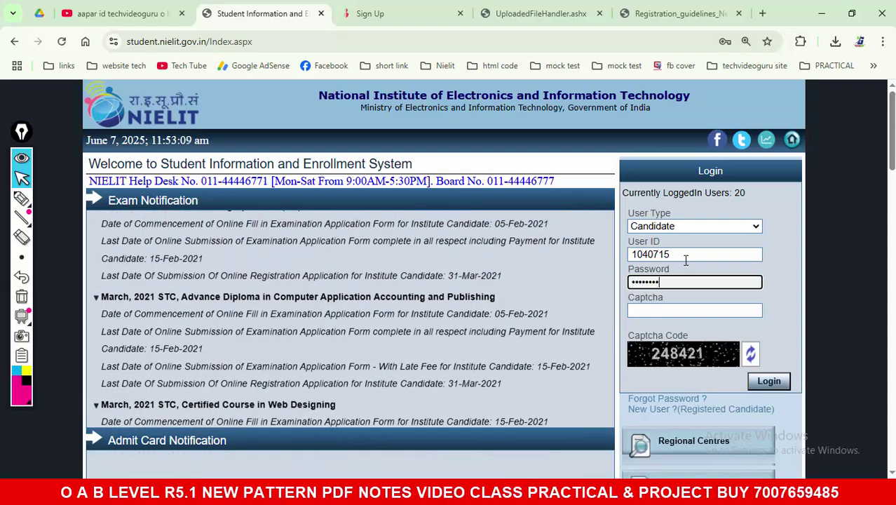
{"action": "left_click", "coordinate": [701, 310]}
{"action": "type", "text": "248"}
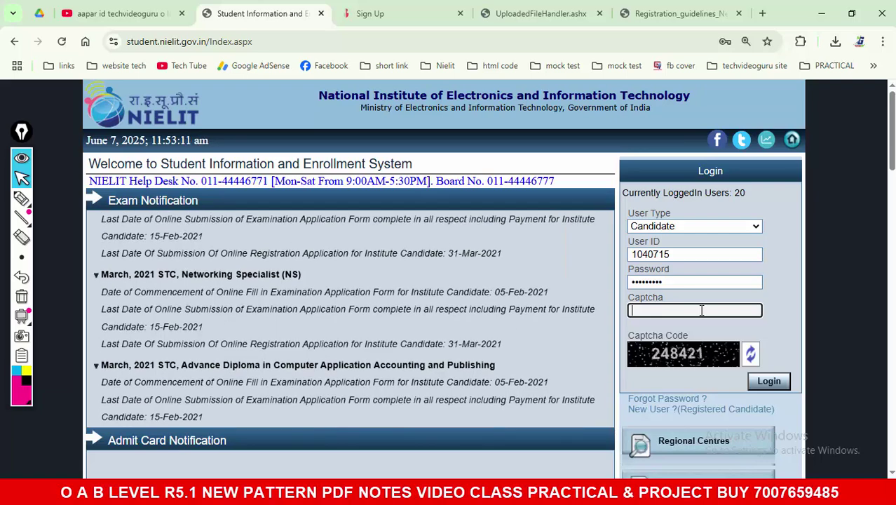
{"action": "type", "text": "421"}
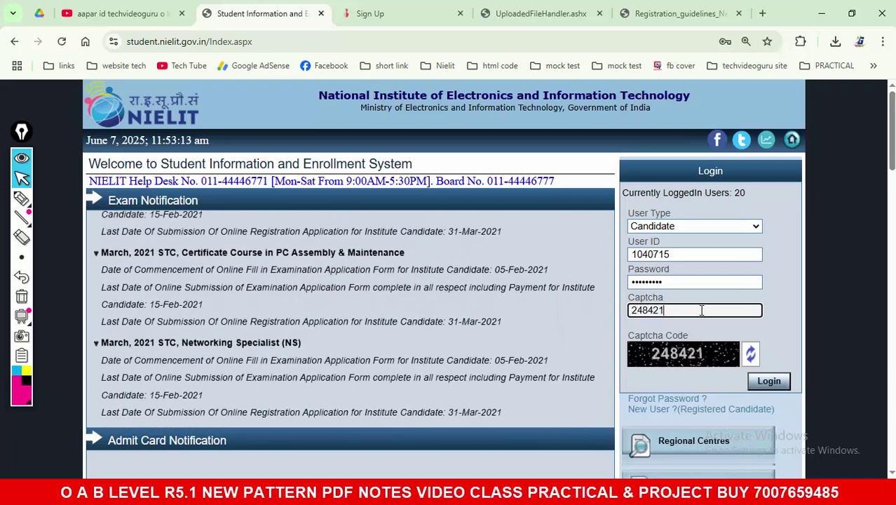
{"action": "left_click", "coordinate": [769, 383]}
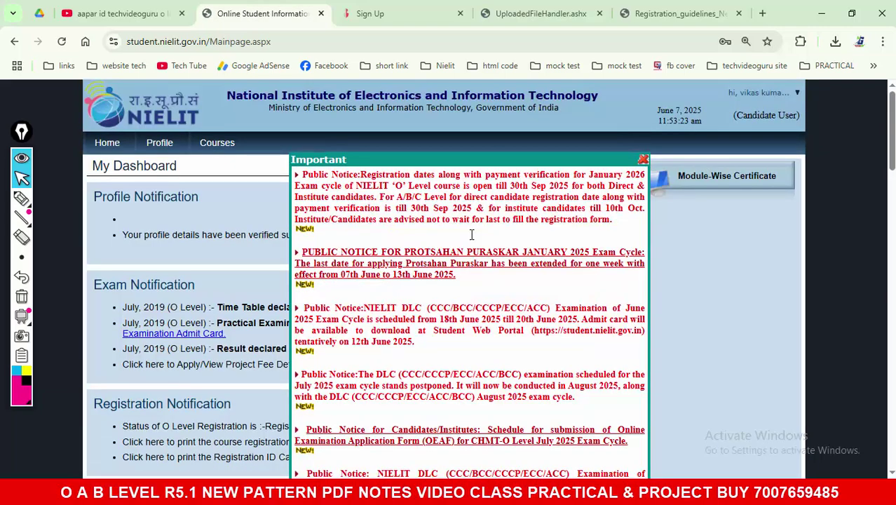
Step: Dismiss the notices, open My Courses, and highlight the O Level registration details
{"action": "left_click", "coordinate": [643, 160]}
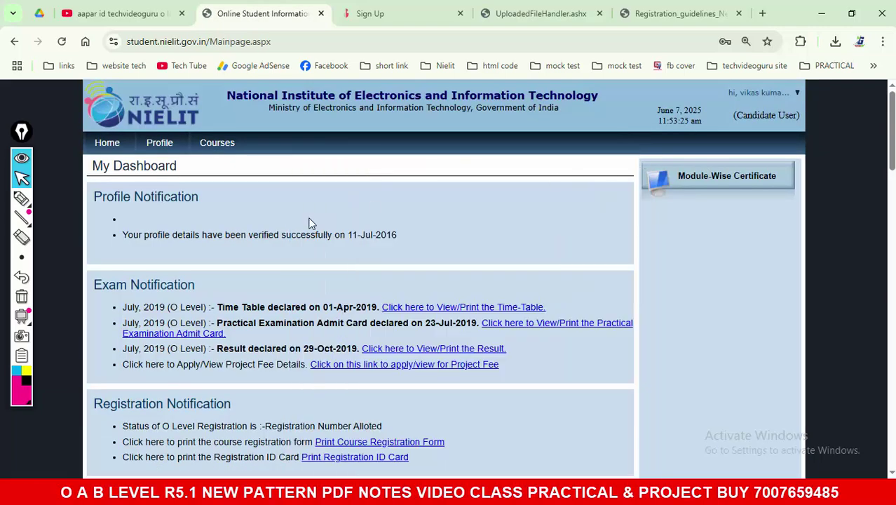
{"action": "scroll", "coordinate": [312, 223], "scroll_direction": "down", "scroll_amount": 2}
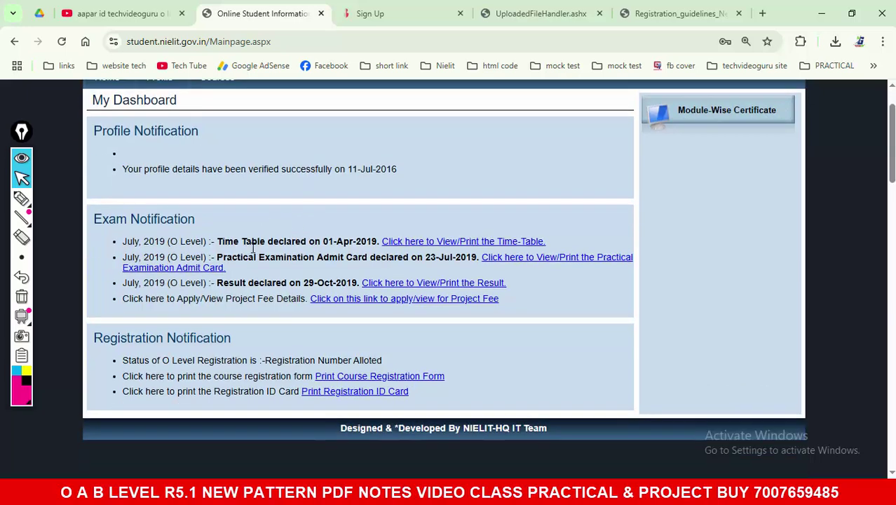
{"action": "scroll", "coordinate": [253, 248], "scroll_direction": "up", "scroll_amount": 2}
{"action": "mouse_move", "coordinate": [217, 143]}
{"action": "left_click", "coordinate": [231, 165]}
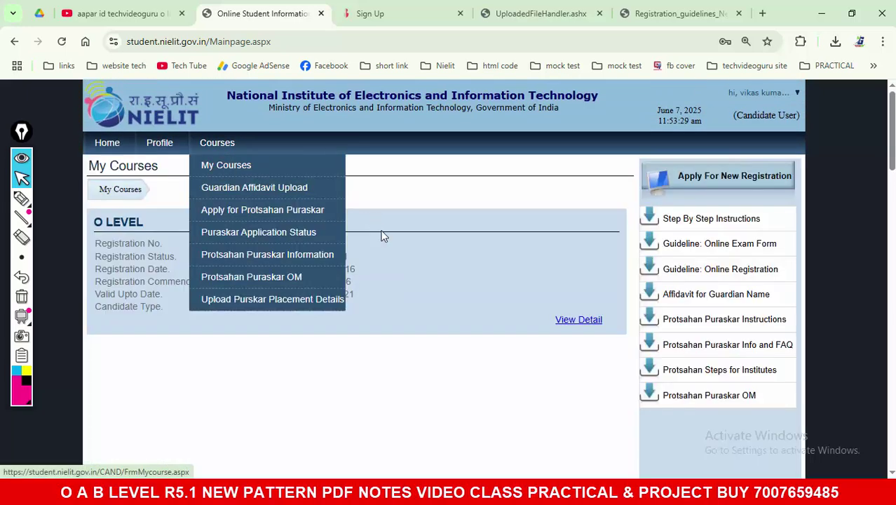
{"action": "left_click_drag", "start_coordinate": [300, 242], "coordinate": [336, 315]}
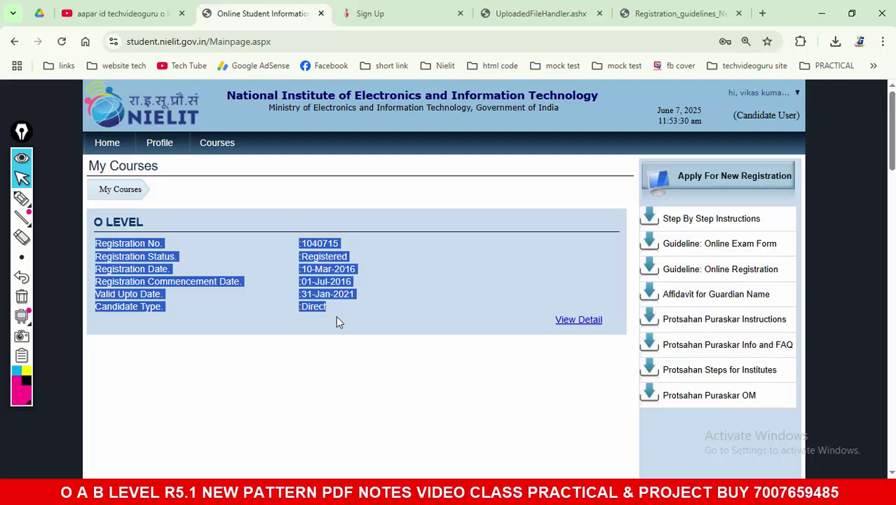
Step: View the O Level course detail and review its passed and remaining module tables
{"action": "left_click", "coordinate": [576, 322]}
{"action": "scroll", "coordinate": [518, 309], "scroll_direction": "down", "scroll_amount": 3}
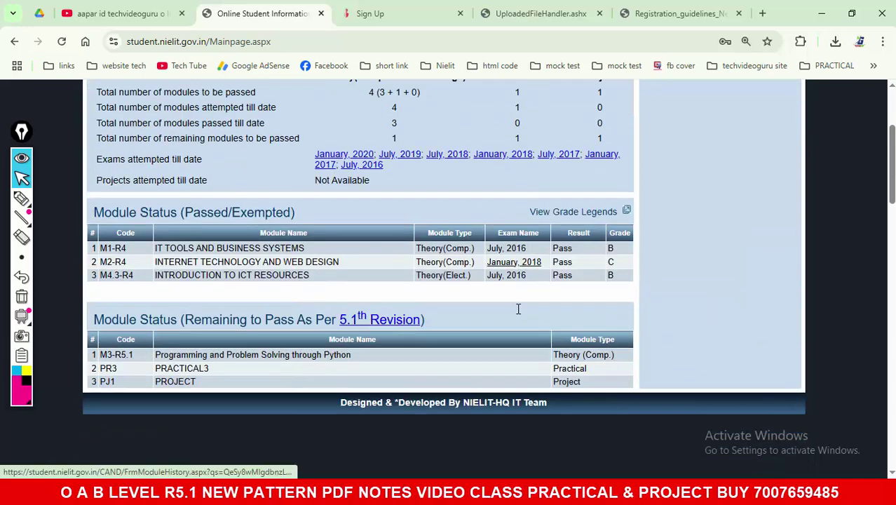
{"action": "scroll", "coordinate": [518, 309], "scroll_direction": "down", "scroll_amount": 1}
{"action": "left_click_drag", "start_coordinate": [96, 221], "coordinate": [644, 366]}
{"action": "left_click", "coordinate": [667, 330]}
{"action": "scroll", "coordinate": [667, 330], "scroll_direction": "up", "scroll_amount": 3}
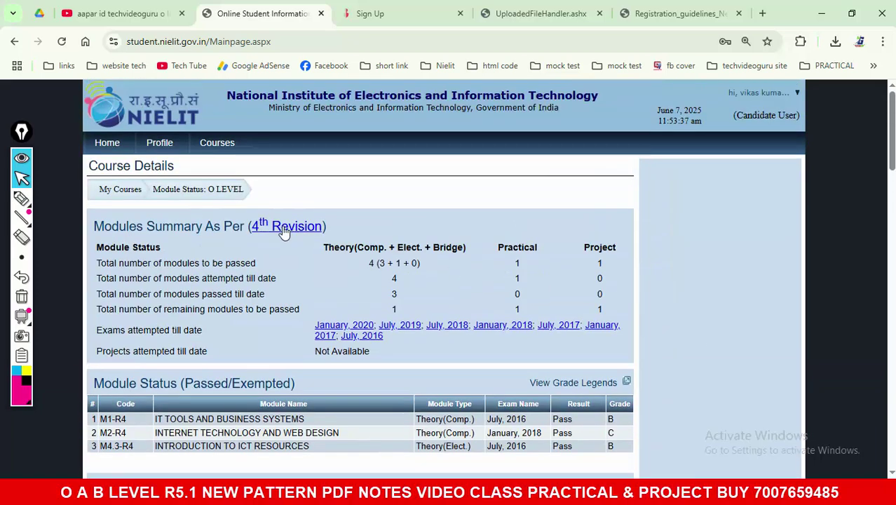
{"action": "mouse_move", "coordinate": [105, 158]}
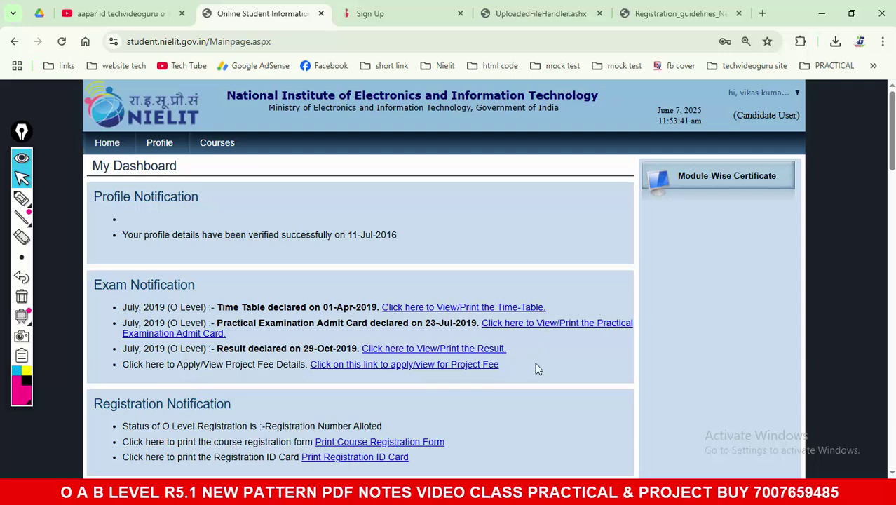
Step: Check module-wise certificates, then highlight the time table, admit card, result and project fee notices
{"action": "left_click", "coordinate": [721, 186]}
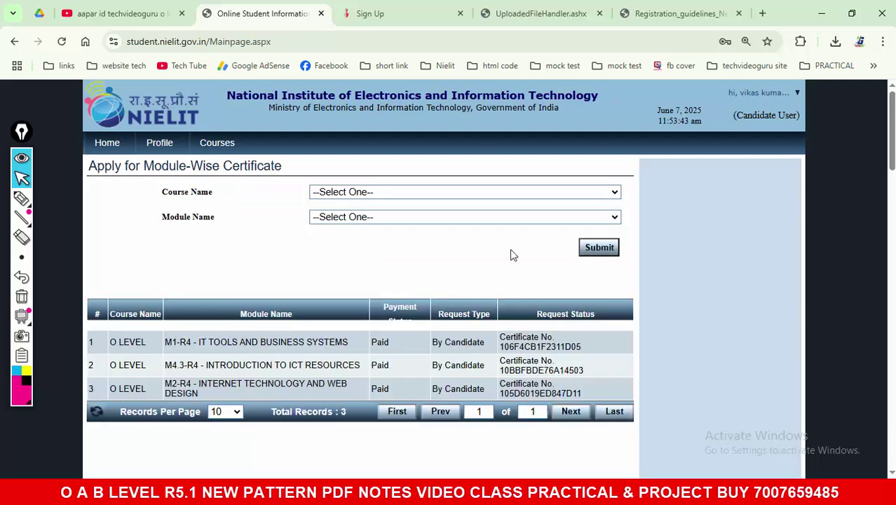
{"action": "left_click", "coordinate": [126, 166]}
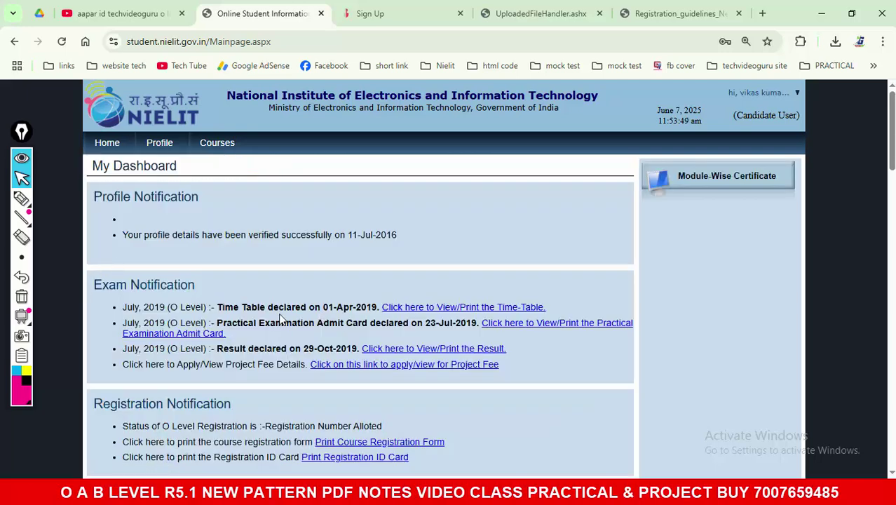
{"action": "left_click_drag", "start_coordinate": [220, 305], "coordinate": [360, 308]}
{"action": "left_click_drag", "start_coordinate": [232, 324], "coordinate": [383, 326]}
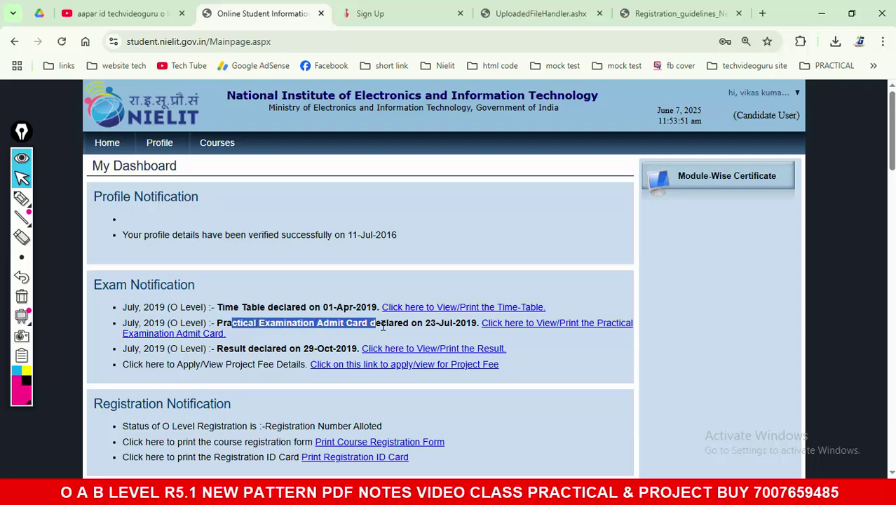
{"action": "left_click_drag", "start_coordinate": [225, 350], "coordinate": [302, 350]}
{"action": "left_click_drag", "start_coordinate": [128, 364], "coordinate": [292, 365]}
Step: Clear the highlight and log out of the portal
{"action": "left_click", "coordinate": [373, 229]}
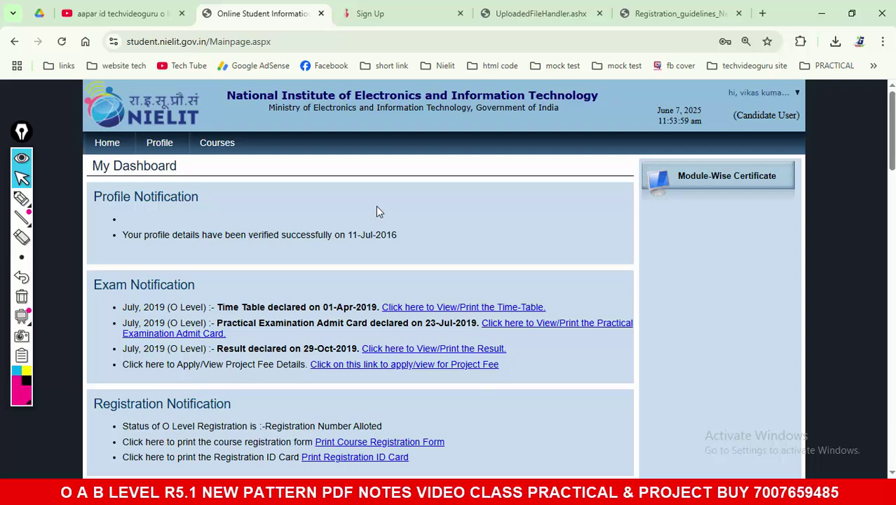
{"action": "left_click", "coordinate": [760, 92]}
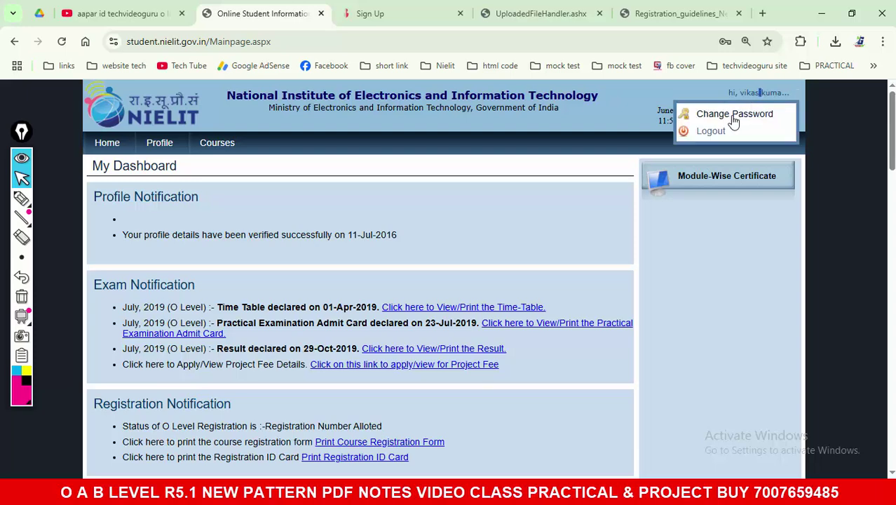
{"action": "left_click", "coordinate": [709, 129]}
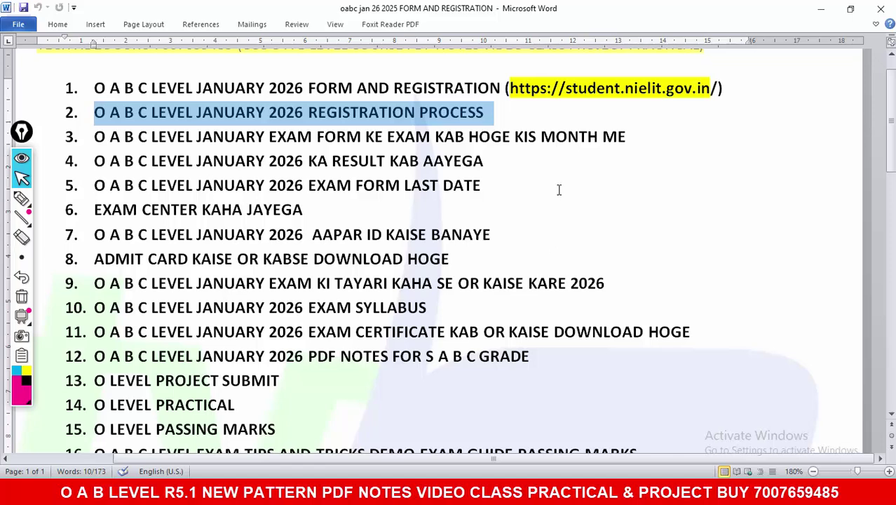
Step: Select the third topic line and switch to the highlighter pen
{"action": "left_click_drag", "start_coordinate": [95, 139], "coordinate": [621, 137]}
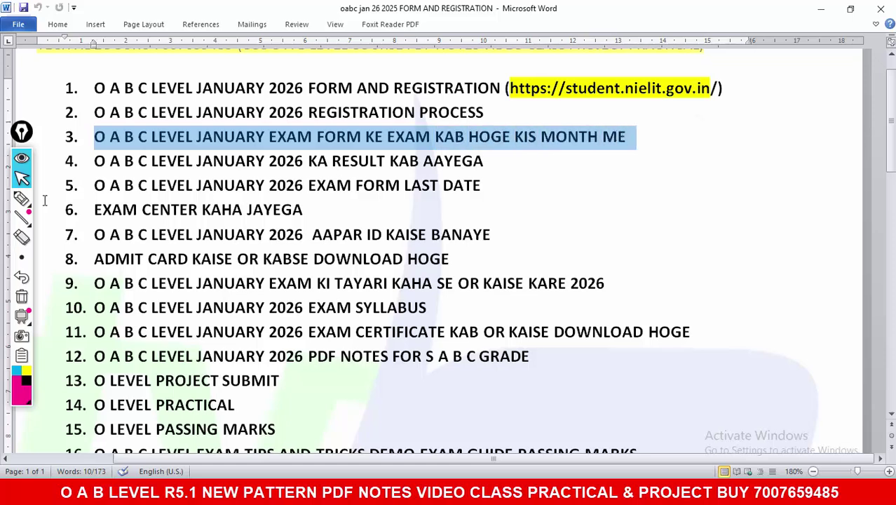
{"action": "left_click", "coordinate": [21, 199]}
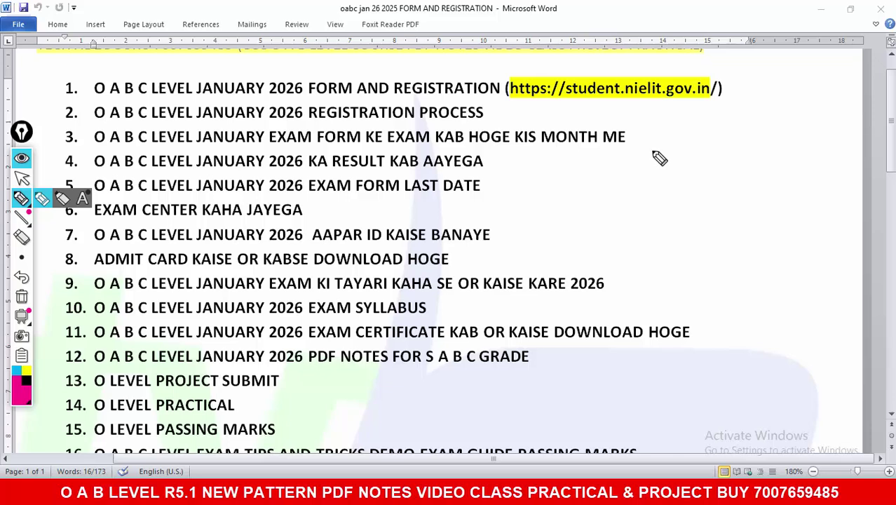
Step: Handwrite a date note beside topic 5, then Jan marked T and Feb marked P
{"action": "mouse_move", "coordinate": [512, 183]}
{"action": "left_mouse_down"}
{"action": "mouse_move", "coordinate": [530, 209]}
{"action": "mouse_move", "coordinate": [514, 214]}
{"action": "left_mouse_up"}
{"action": "mouse_move", "coordinate": [555, 199]}
{"action": "left_mouse_down"}
{"action": "mouse_move", "coordinate": [559, 210]}
{"action": "mouse_move", "coordinate": [554, 201]}
{"action": "left_mouse_up"}
{"action": "left_click_drag", "start_coordinate": [577, 186], "coordinate": [577, 212]}
{"action": "left_click_drag", "start_coordinate": [605, 184], "coordinate": [588, 230]}
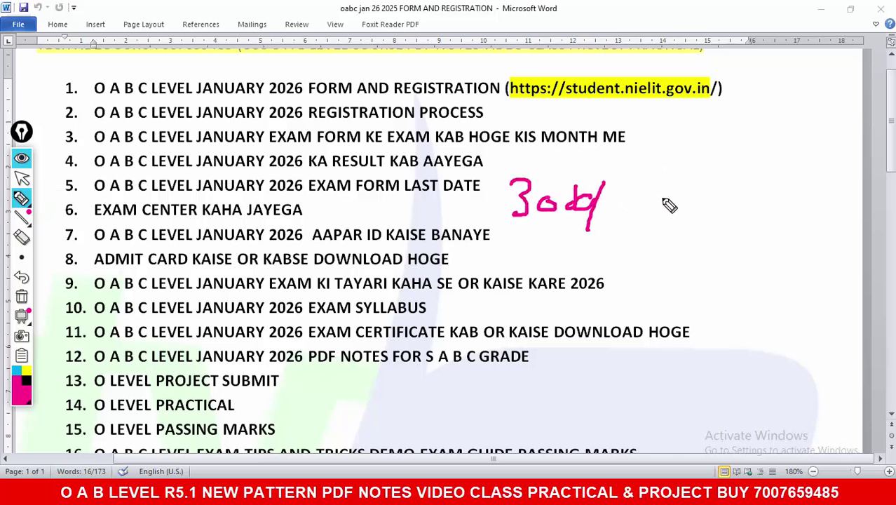
{"action": "mouse_move", "coordinate": [697, 166]}
{"action": "left_mouse_down"}
{"action": "mouse_move", "coordinate": [698, 201]}
{"action": "mouse_move", "coordinate": [666, 203]}
{"action": "left_mouse_up"}
{"action": "mouse_move", "coordinate": [725, 190]}
{"action": "left_mouse_down"}
{"action": "mouse_move", "coordinate": [715, 203]}
{"action": "mouse_move", "coordinate": [760, 212]}
{"action": "left_mouse_up"}
{"action": "mouse_move", "coordinate": [706, 134]}
{"action": "left_mouse_down"}
{"action": "mouse_move", "coordinate": [748, 123]}
{"action": "mouse_move", "coordinate": [736, 151]}
{"action": "left_mouse_up"}
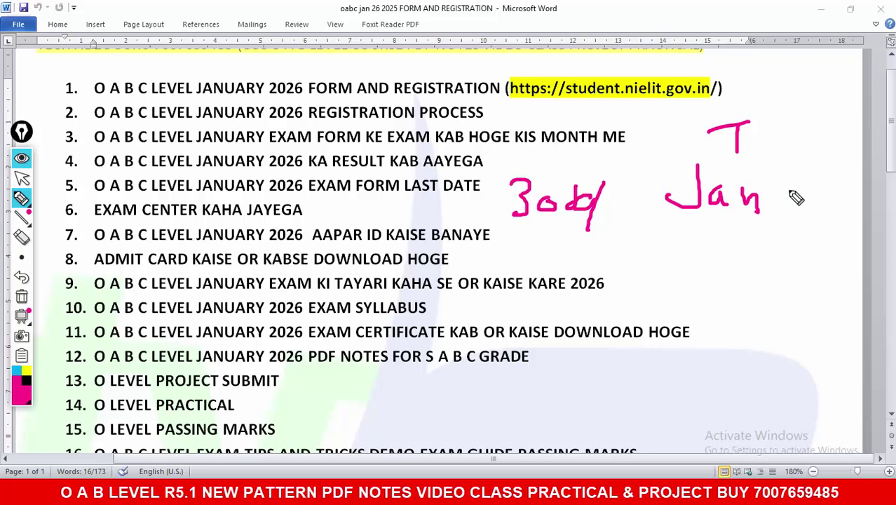
{"action": "mouse_move", "coordinate": [789, 211]}
{"action": "left_mouse_down"}
{"action": "mouse_move", "coordinate": [817, 161]}
{"action": "mouse_move", "coordinate": [806, 184]}
{"action": "mouse_move", "coordinate": [836, 191]}
{"action": "mouse_move", "coordinate": [847, 211]}
{"action": "left_mouse_up"}
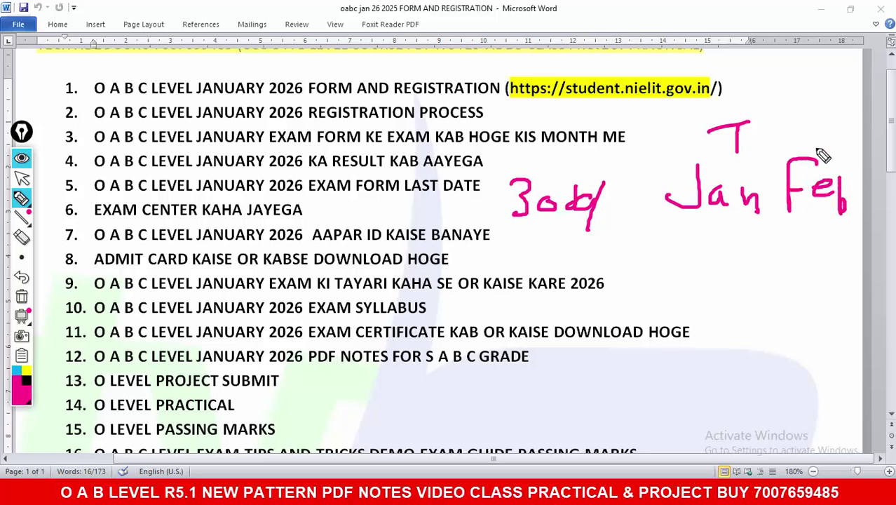
{"action": "mouse_move", "coordinate": [799, 137]}
{"action": "left_mouse_down"}
{"action": "mouse_move", "coordinate": [799, 101]}
{"action": "mouse_move", "coordinate": [801, 123]}
{"action": "left_mouse_up"}
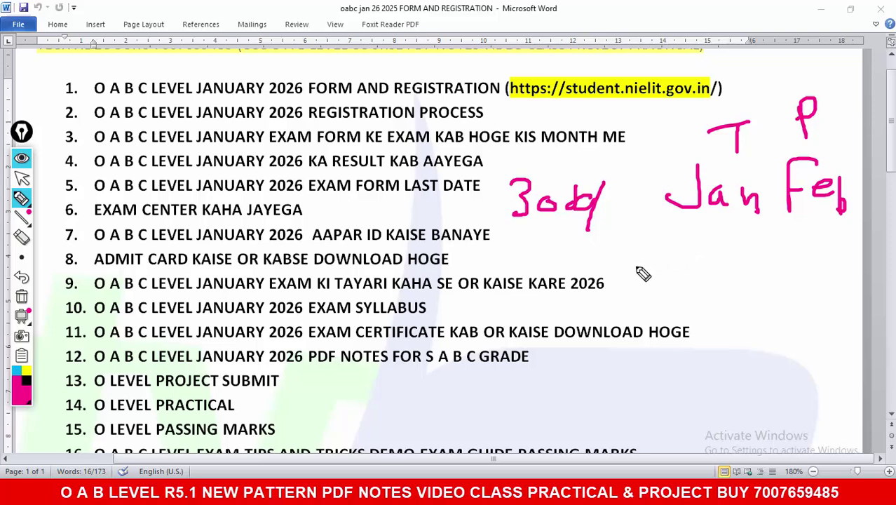
Step: Write the M1 R5.1 and M2 R5.1 notes below the date
{"action": "mouse_move", "coordinate": [623, 287]}
{"action": "left_mouse_down"}
{"action": "mouse_move", "coordinate": [624, 261]}
{"action": "mouse_move", "coordinate": [659, 285]}
{"action": "left_mouse_up"}
{"action": "mouse_move", "coordinate": [672, 246]}
{"action": "left_mouse_down"}
{"action": "mouse_move", "coordinate": [677, 284]}
{"action": "mouse_move", "coordinate": [722, 256]}
{"action": "mouse_move", "coordinate": [740, 276]}
{"action": "left_mouse_up"}
{"action": "mouse_move", "coordinate": [775, 246]}
{"action": "left_mouse_down"}
{"action": "mouse_move", "coordinate": [750, 275]}
{"action": "mouse_move", "coordinate": [802, 279]}
{"action": "left_mouse_up"}
{"action": "left_click", "coordinate": [787, 257]}
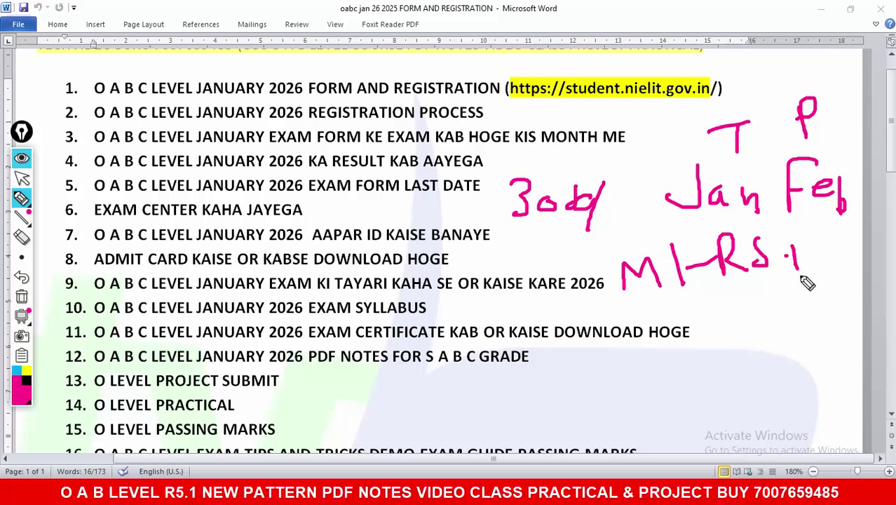
{"action": "left_click_drag", "start_coordinate": [633, 351], "coordinate": [777, 321]}
{"action": "left_click", "coordinate": [801, 310]}
{"action": "left_click_drag", "start_coordinate": [808, 295], "coordinate": [813, 319]}
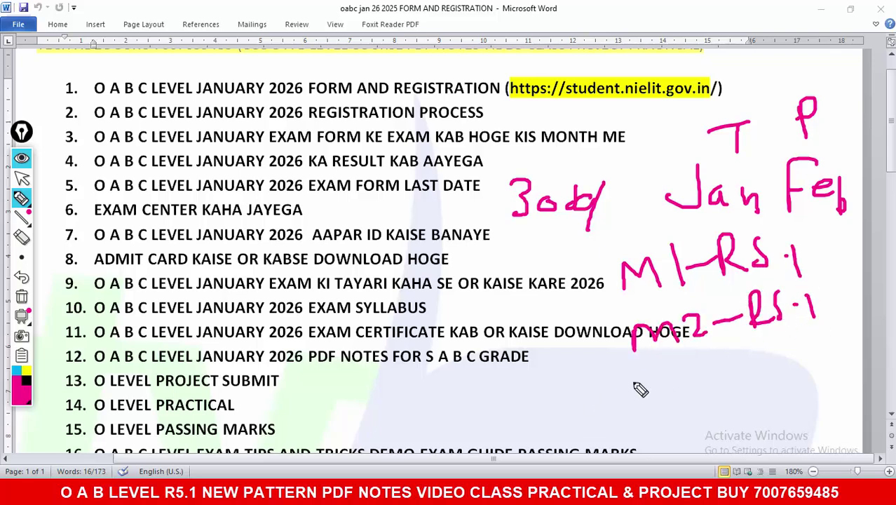
Step: Add the M3 and M4 R5.1 notes beneath M2 and touch up M3
{"action": "mouse_move", "coordinate": [631, 401]}
{"action": "left_mouse_down"}
{"action": "mouse_move", "coordinate": [652, 389]}
{"action": "mouse_move", "coordinate": [677, 399]}
{"action": "left_mouse_up"}
{"action": "mouse_move", "coordinate": [677, 366]}
{"action": "left_mouse_down"}
{"action": "mouse_move", "coordinate": [678, 386]}
{"action": "mouse_move", "coordinate": [744, 366]}
{"action": "left_mouse_up"}
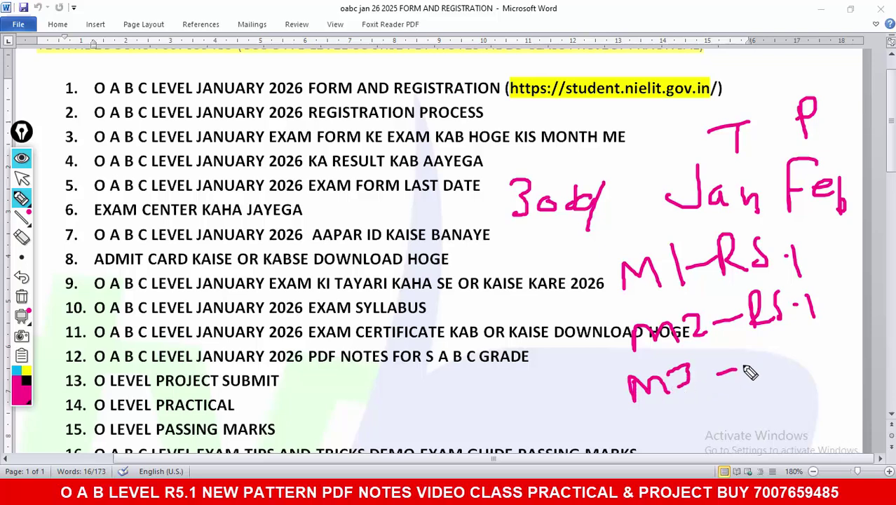
{"action": "mouse_move", "coordinate": [759, 335]}
{"action": "left_mouse_down"}
{"action": "mouse_move", "coordinate": [761, 366]}
{"action": "mouse_move", "coordinate": [801, 368]}
{"action": "left_mouse_up"}
{"action": "left_click", "coordinate": [807, 346]}
{"action": "left_click_drag", "start_coordinate": [819, 340], "coordinate": [821, 368]}
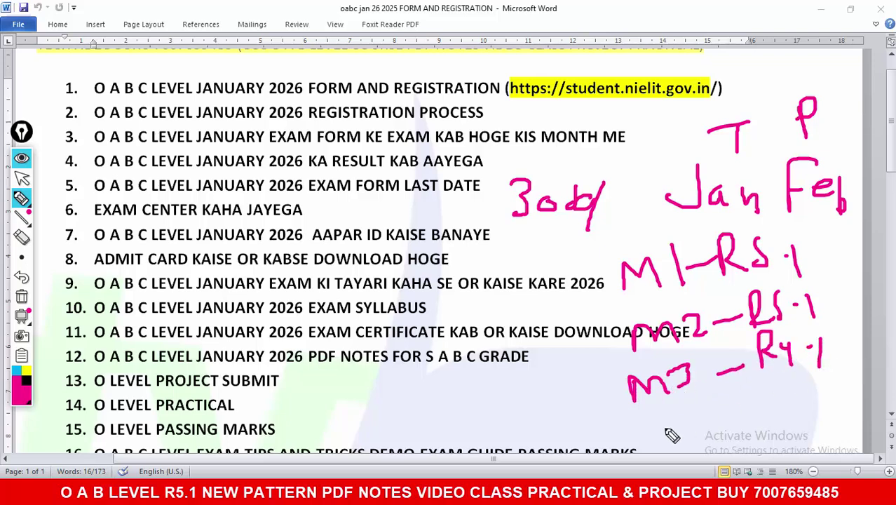
{"action": "mouse_move", "coordinate": [658, 408]}
{"action": "left_mouse_down"}
{"action": "mouse_move", "coordinate": [655, 433]}
{"action": "mouse_move", "coordinate": [711, 414]}
{"action": "mouse_move", "coordinate": [800, 405]}
{"action": "left_mouse_up"}
{"action": "left_click", "coordinate": [817, 387]}
{"action": "left_click_drag", "start_coordinate": [825, 374], "coordinate": [827, 396]}
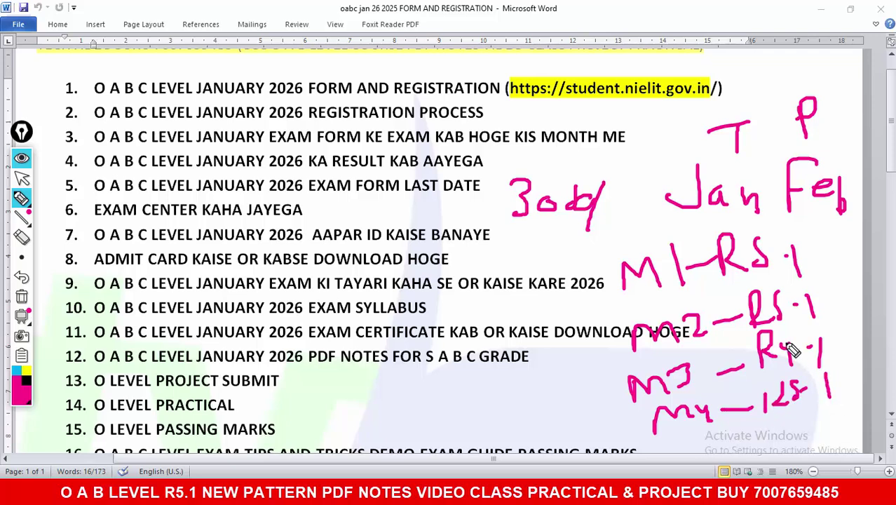
{"action": "left_click_drag", "start_coordinate": [785, 344], "coordinate": [796, 365]}
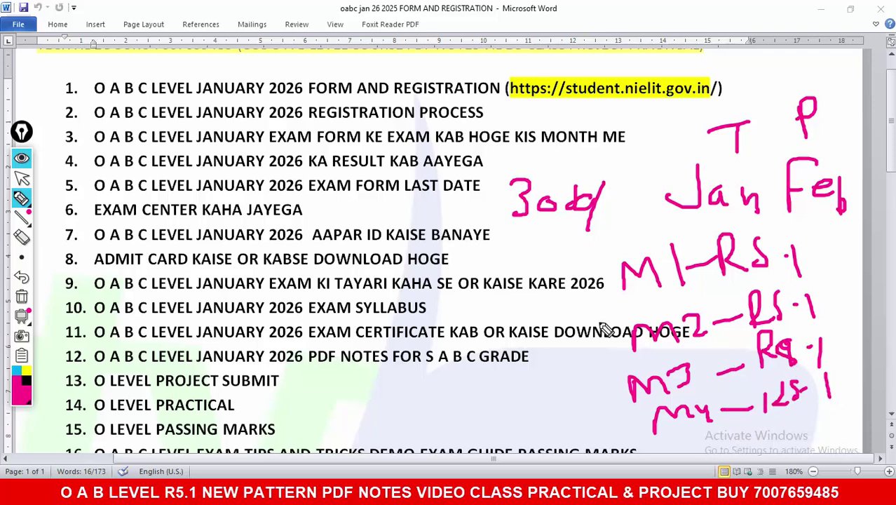
Step: Draw an arrow to items 11 and 12, write Oct there, underline it and tick
{"action": "mouse_move", "coordinate": [601, 326]}
{"action": "left_mouse_down"}
{"action": "mouse_move", "coordinate": [550, 317]}
{"action": "mouse_move", "coordinate": [570, 366]}
{"action": "left_mouse_up"}
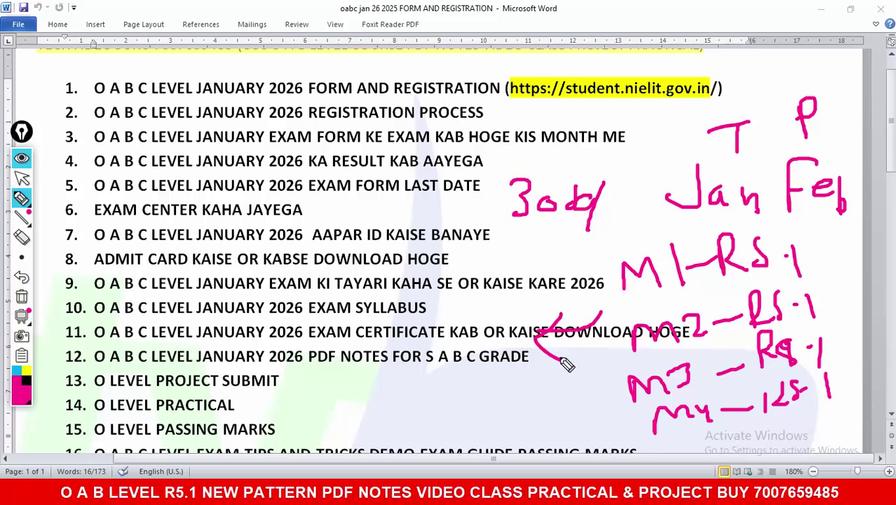
{"action": "left_click_drag", "start_coordinate": [372, 330], "coordinate": [368, 328]}
{"action": "left_click_drag", "start_coordinate": [426, 329], "coordinate": [407, 352]}
{"action": "mouse_move", "coordinate": [436, 295]}
{"action": "left_mouse_down"}
{"action": "mouse_move", "coordinate": [434, 347]}
{"action": "mouse_move", "coordinate": [460, 323]}
{"action": "left_mouse_up"}
{"action": "left_click_drag", "start_coordinate": [343, 388], "coordinate": [482, 362]}
{"action": "mouse_move", "coordinate": [486, 319]}
{"action": "left_mouse_down"}
{"action": "mouse_move", "coordinate": [491, 330]}
{"action": "mouse_move", "coordinate": [522, 307]}
{"action": "left_mouse_up"}
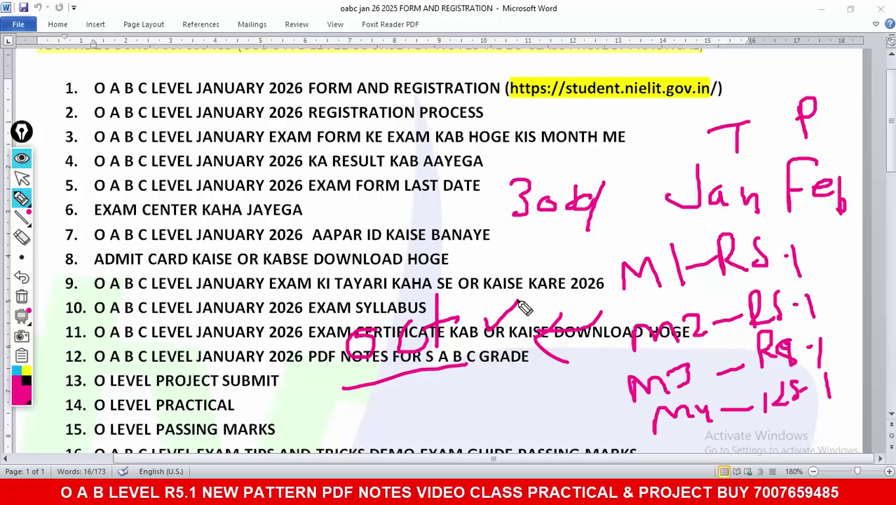
Step: Clear all ink and select the text of item 4
{"action": "left_click", "coordinate": [21, 296]}
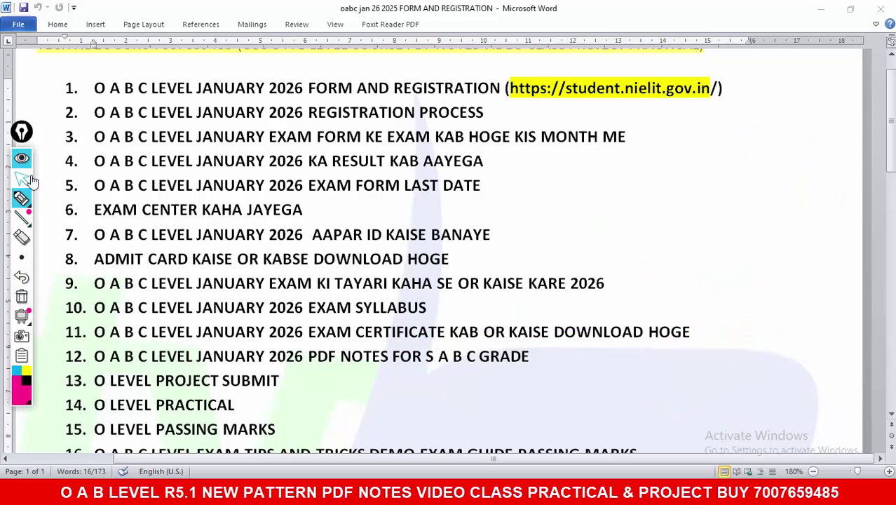
{"action": "left_click", "coordinate": [21, 178]}
{"action": "key", "text": "shift+Down"}
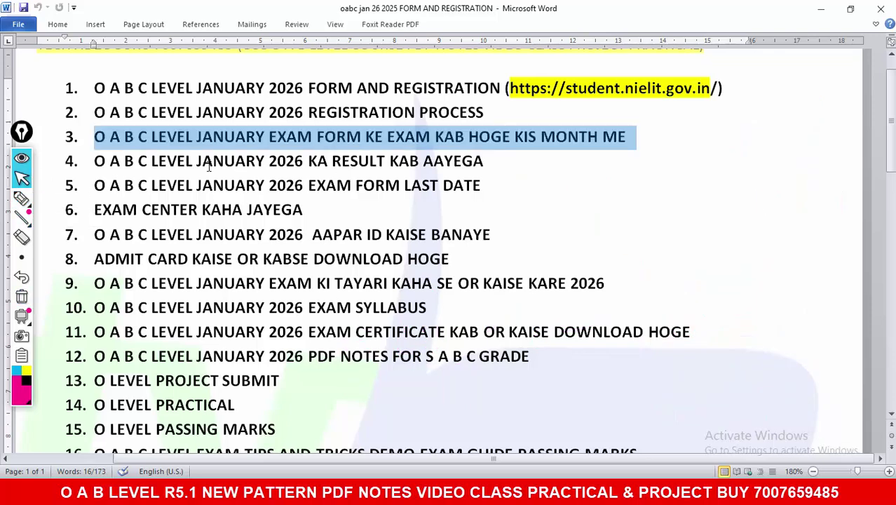
{"action": "left_click", "coordinate": [208, 166]}
{"action": "left_click_drag", "start_coordinate": [139, 166], "coordinate": [473, 167]}
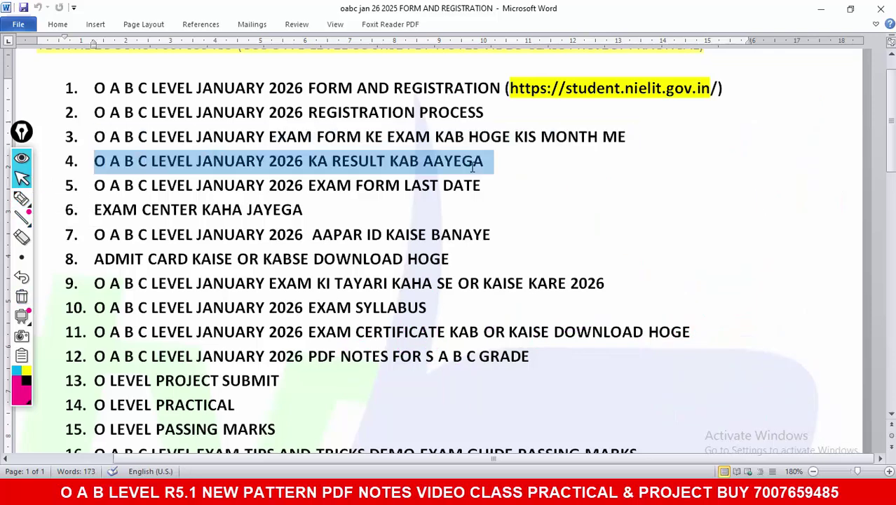
Step: Handwrite '= Ap 26' beside item 4, underline it, and add an 8 above
{"action": "left_click", "coordinate": [21, 199]}
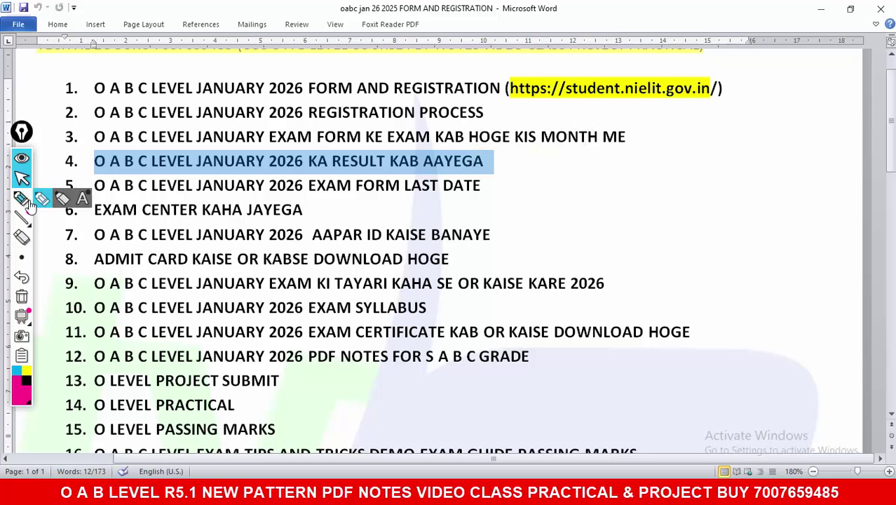
{"action": "left_click_drag", "start_coordinate": [484, 161], "coordinate": [522, 161]}
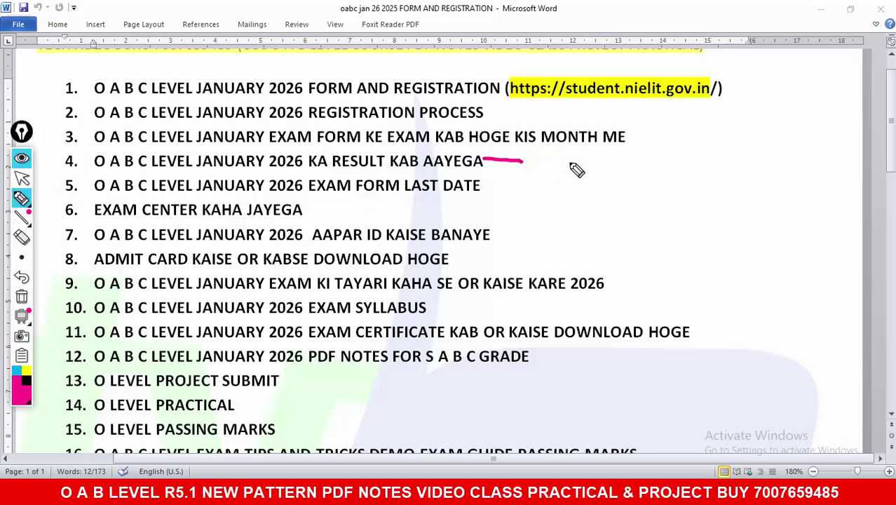
{"action": "left_click_drag", "start_coordinate": [579, 209], "coordinate": [624, 205]}
{"action": "left_click_drag", "start_coordinate": [580, 185], "coordinate": [633, 168]}
{"action": "left_click_drag", "start_coordinate": [650, 150], "coordinate": [654, 225]}
{"action": "left_click_drag", "start_coordinate": [652, 172], "coordinate": [655, 202]}
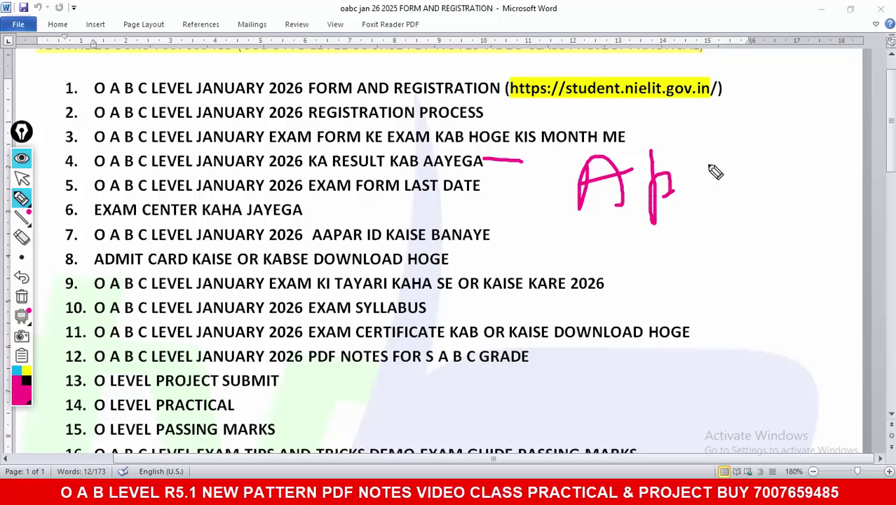
{"action": "left_click_drag", "start_coordinate": [708, 165], "coordinate": [759, 184]}
{"action": "left_click_drag", "start_coordinate": [782, 156], "coordinate": [767, 191]}
{"action": "left_click_drag", "start_coordinate": [600, 236], "coordinate": [773, 216]}
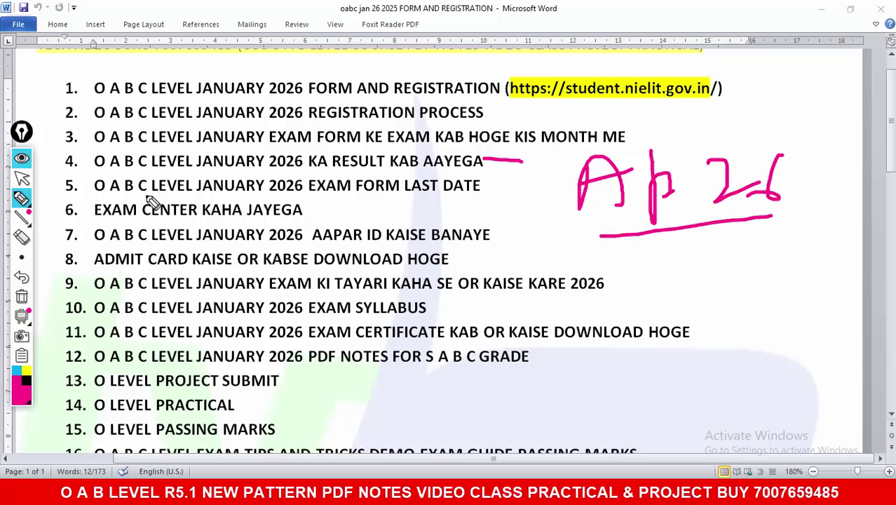
{"action": "left_click_drag", "start_coordinate": [486, 184], "coordinate": [520, 176]}
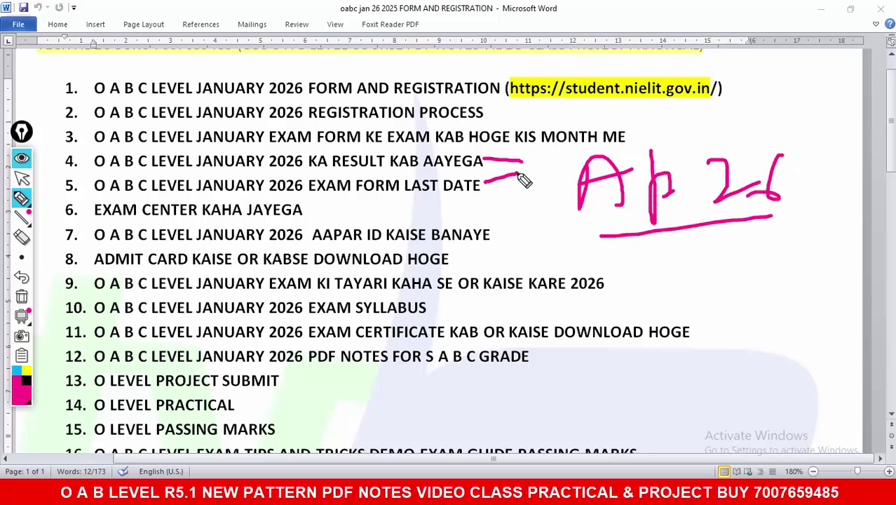
{"action": "left_click_drag", "start_coordinate": [564, 134], "coordinate": [570, 144]}
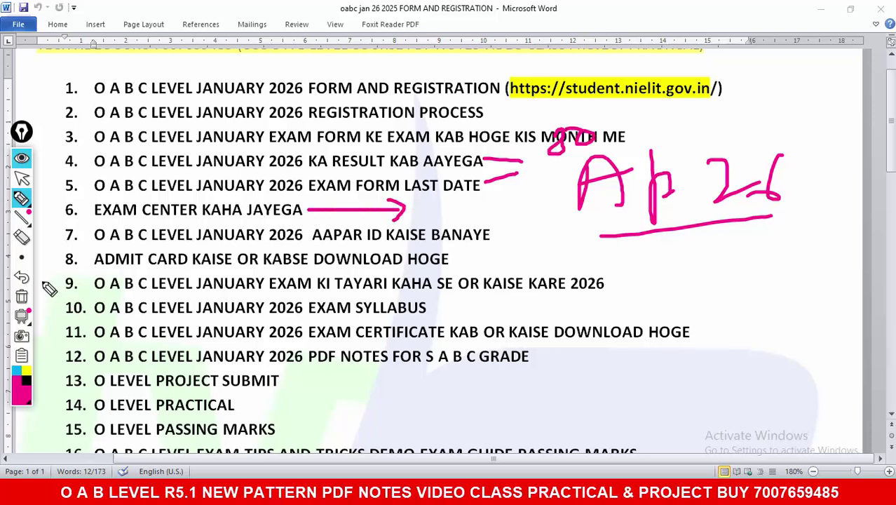
Step: Erase the ink and draw an arrow from item 6 to a handwritten number starting with 2
{"action": "left_click", "coordinate": [21, 295]}
{"action": "mouse_move", "coordinate": [315, 210]}
{"action": "left_mouse_down"}
{"action": "mouse_move", "coordinate": [582, 210]}
{"action": "mouse_move", "coordinate": [566, 224]}
{"action": "left_mouse_up"}
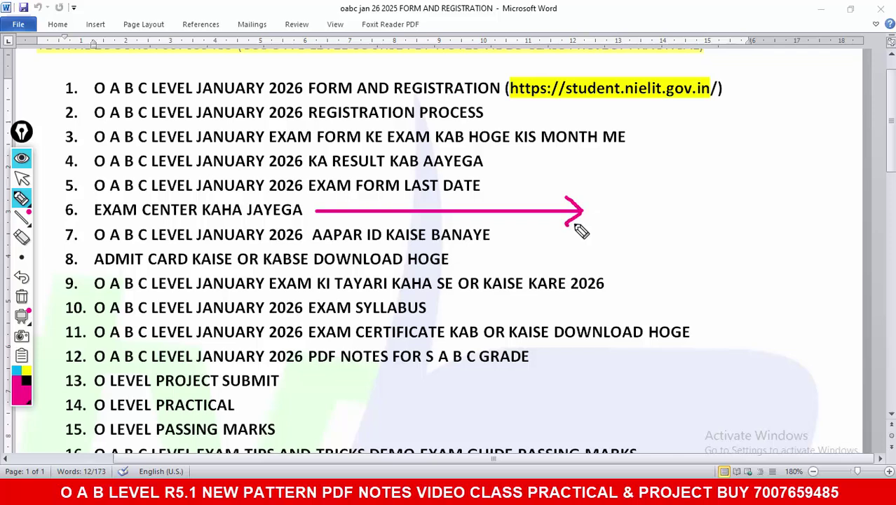
{"action": "left_click_drag", "start_coordinate": [627, 179], "coordinate": [663, 218]}
{"action": "mouse_move", "coordinate": [715, 162]}
{"action": "left_mouse_down"}
{"action": "mouse_move", "coordinate": [697, 207]}
{"action": "mouse_move", "coordinate": [717, 168]}
{"action": "left_mouse_up"}
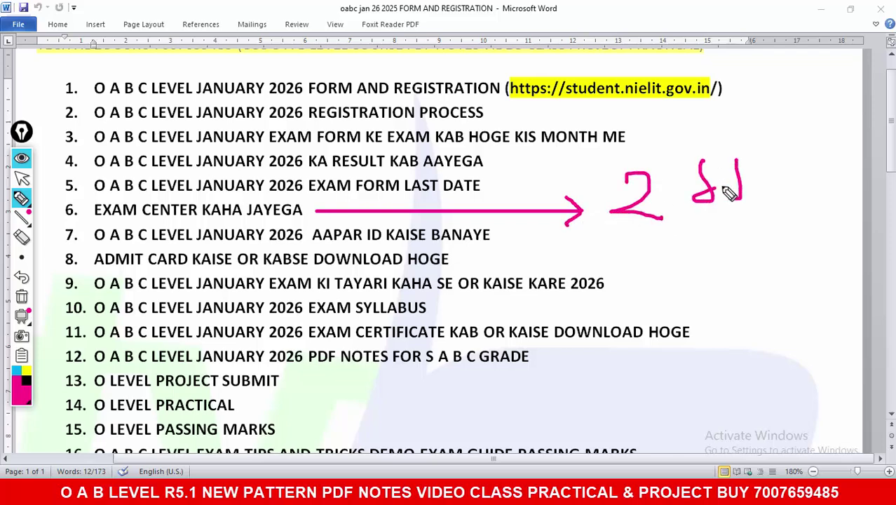